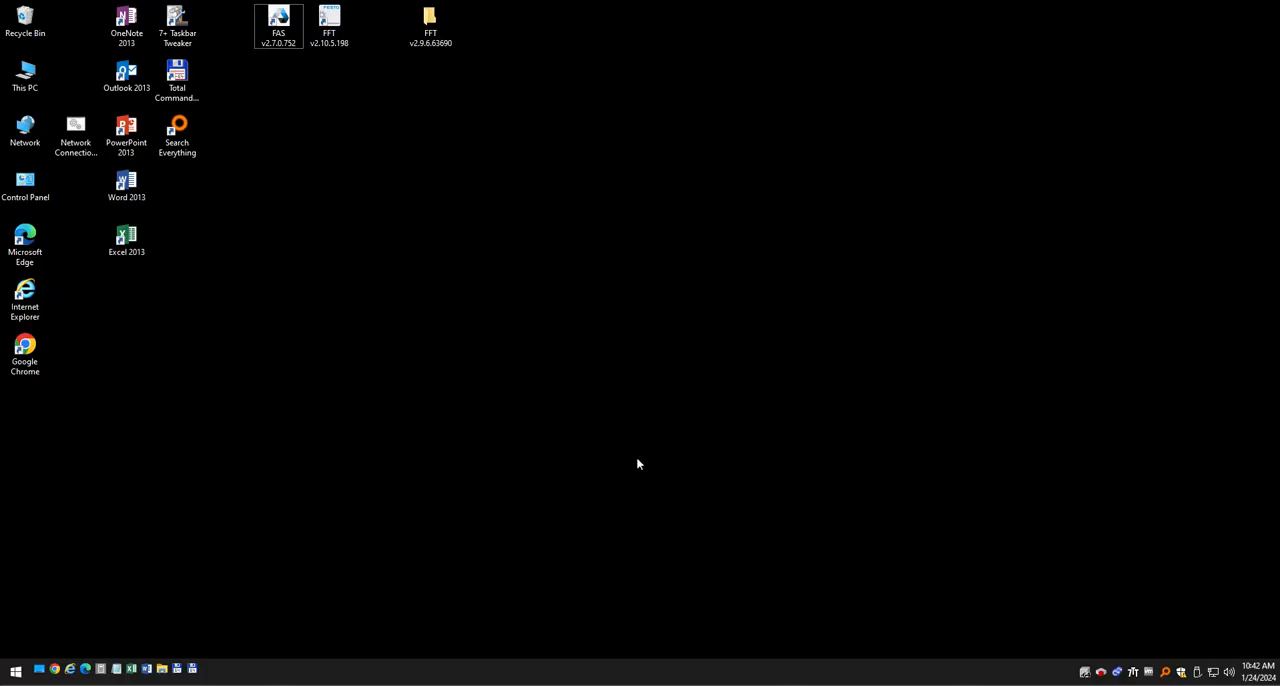
pyautogui.click(284, 28)
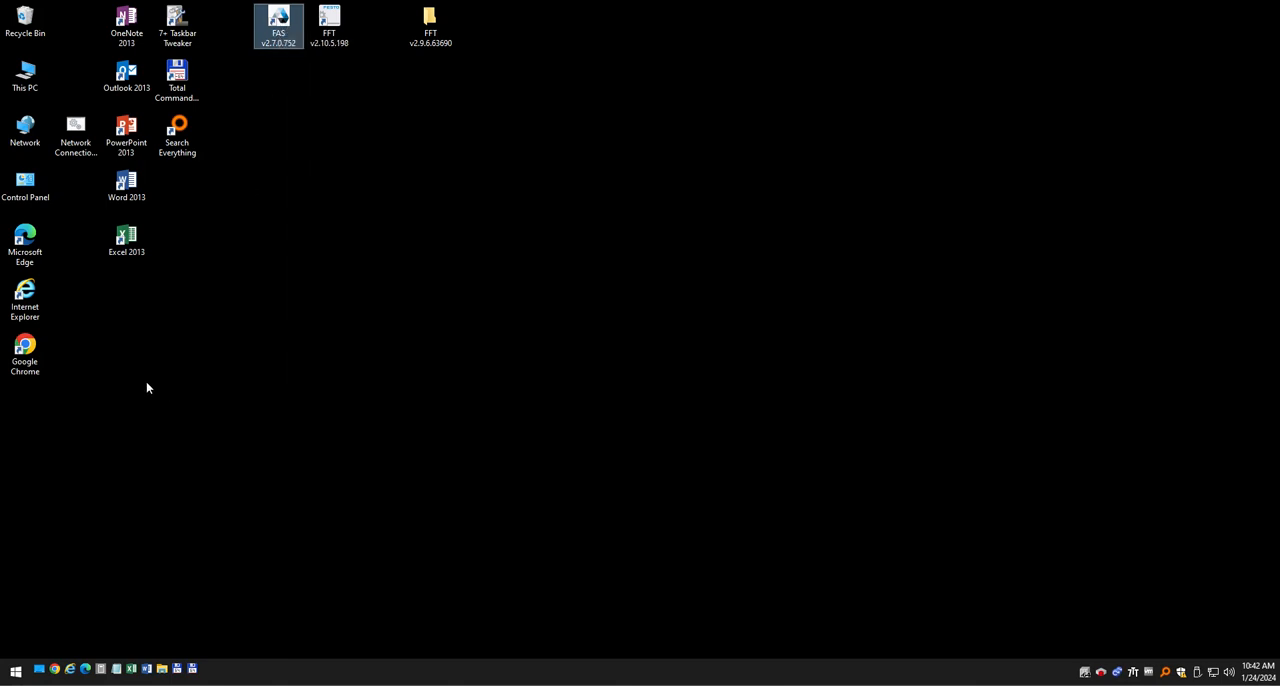
pyautogui.click(55, 668)
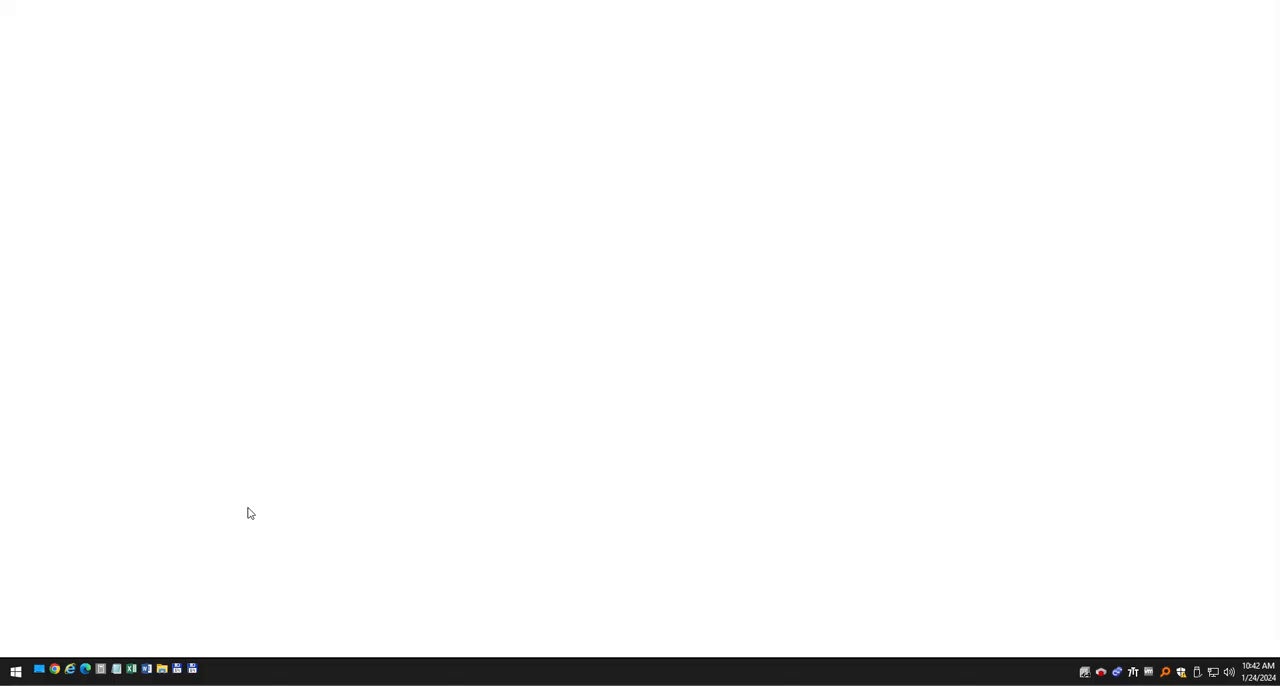
pyautogui.write('https://www.festo.com/ca/en/')
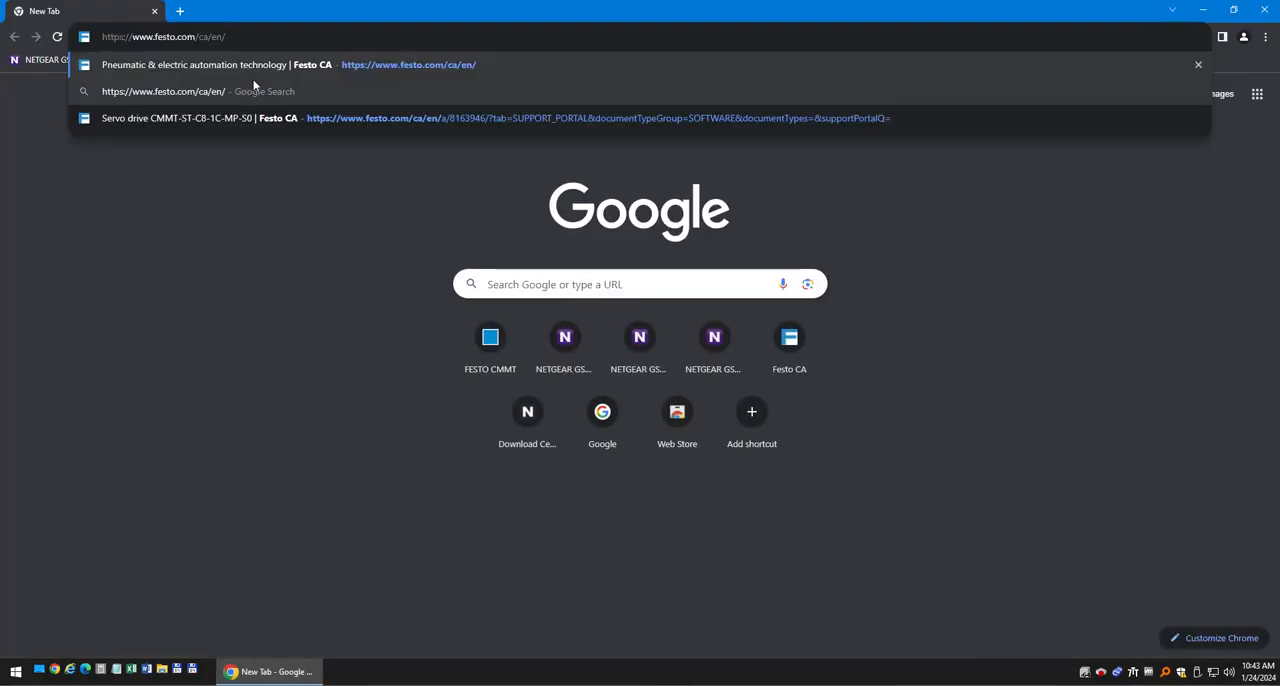
pyautogui.press('Return')
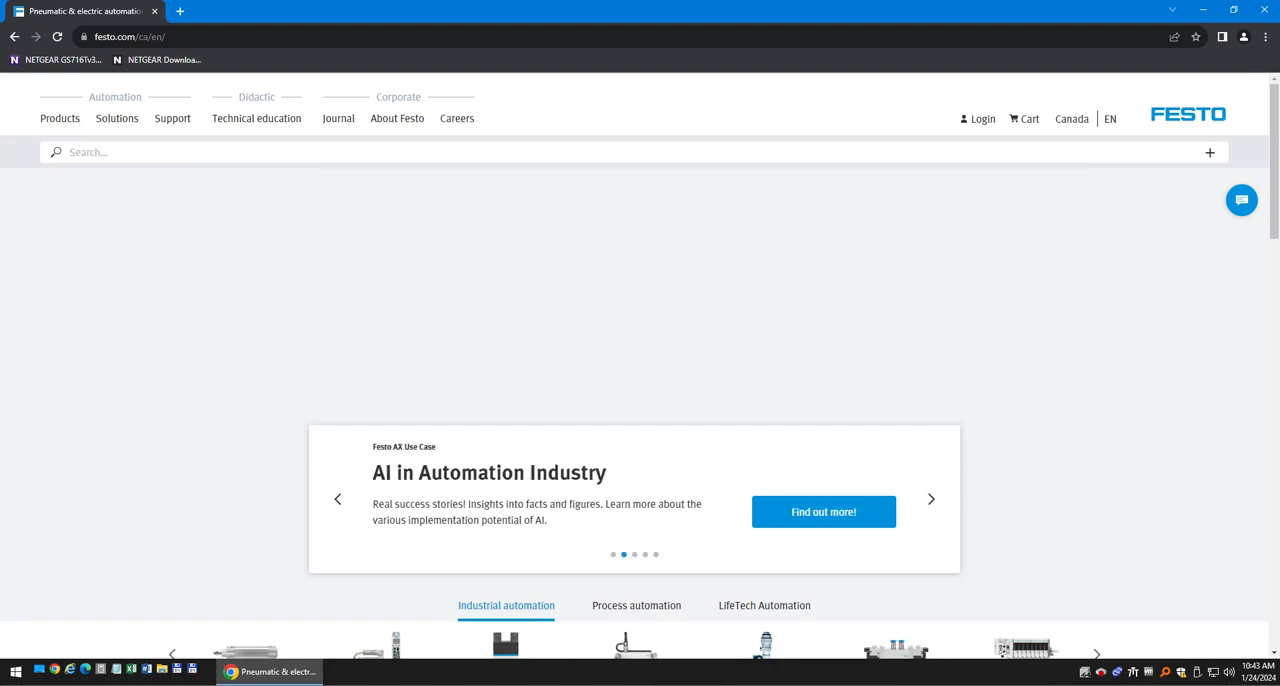
# Search the Festo site for CMMT-AS-C2-3A-MP-S1 and view its software downloads.
pyautogui.click(182, 152)
pyautogui.write('CMMT-AS-C2-3A-MP-S1')
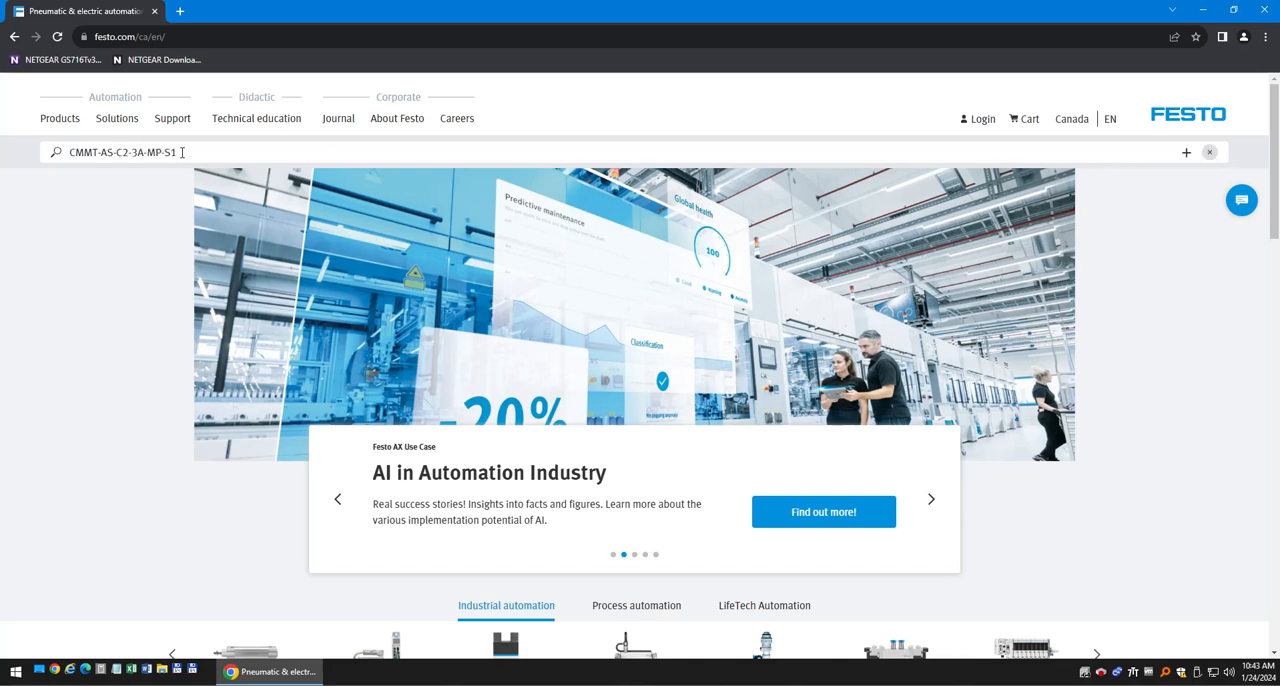
pyautogui.press('Return')
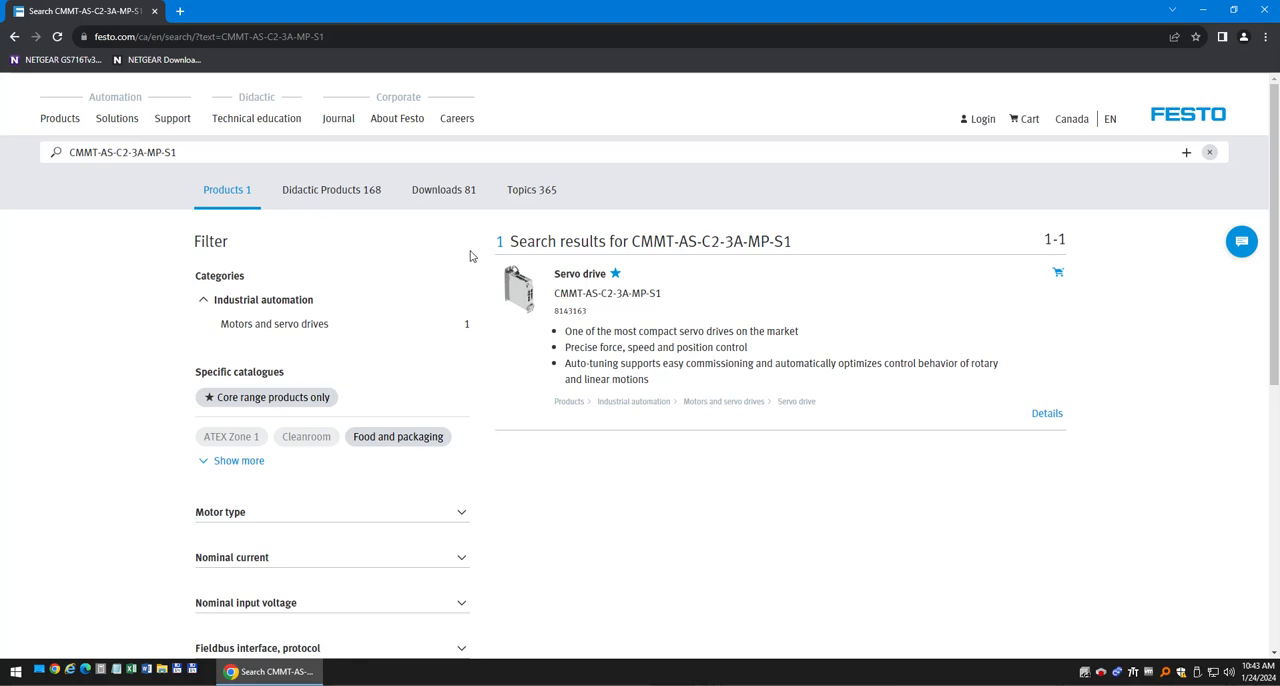
pyautogui.click(440, 195)
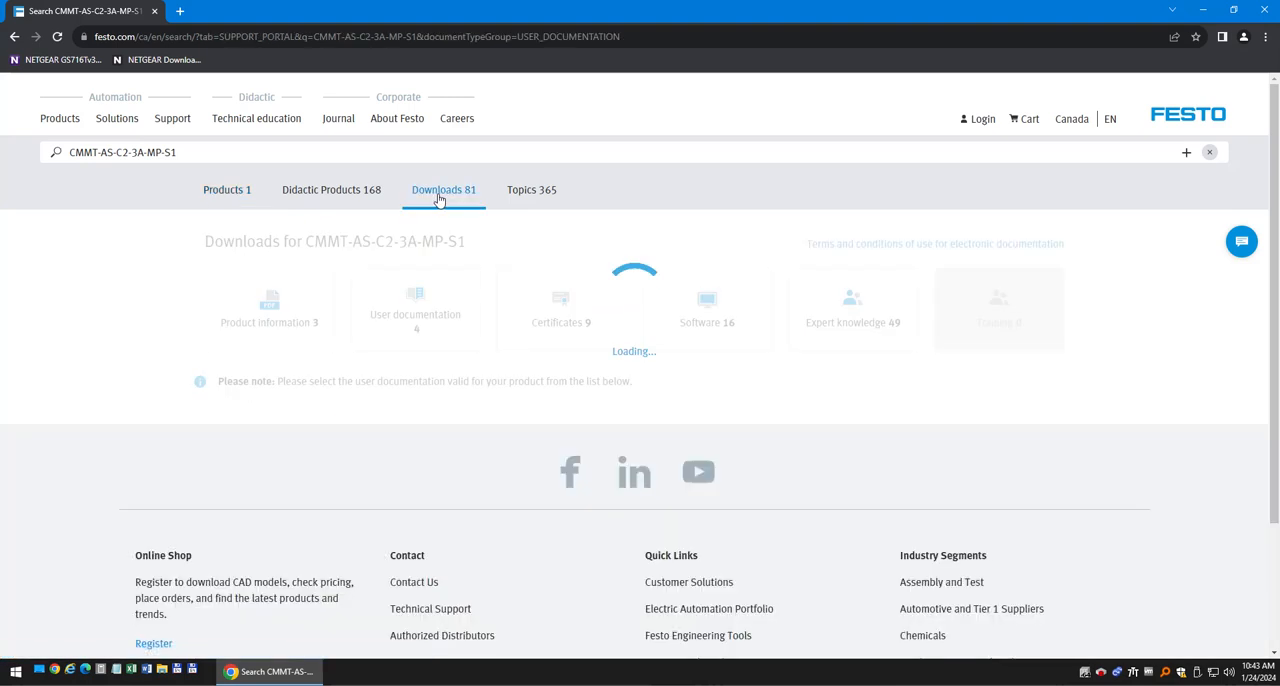
pyautogui.click(703, 316)
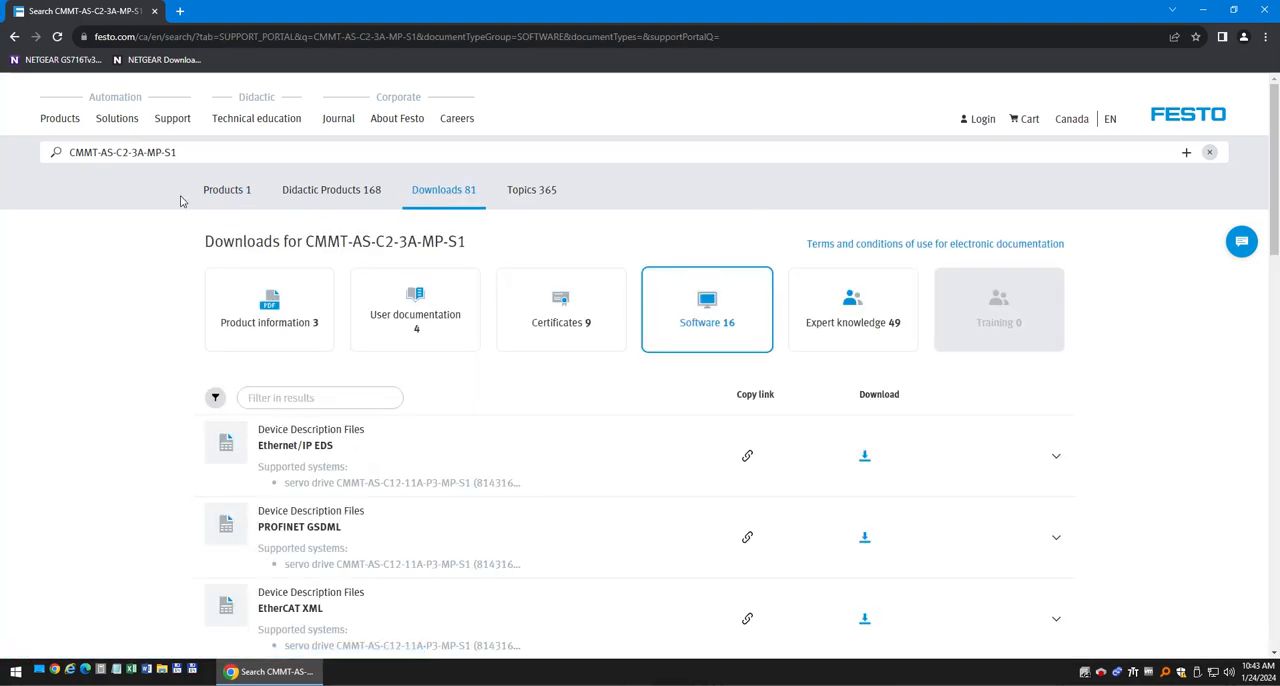
# Search for CMMT-ST-C8-1C-MP-S0 instead and show the software downloads of this servo drive.
pyautogui.moveTo(198, 146); pyautogui.dragTo(0, 143)
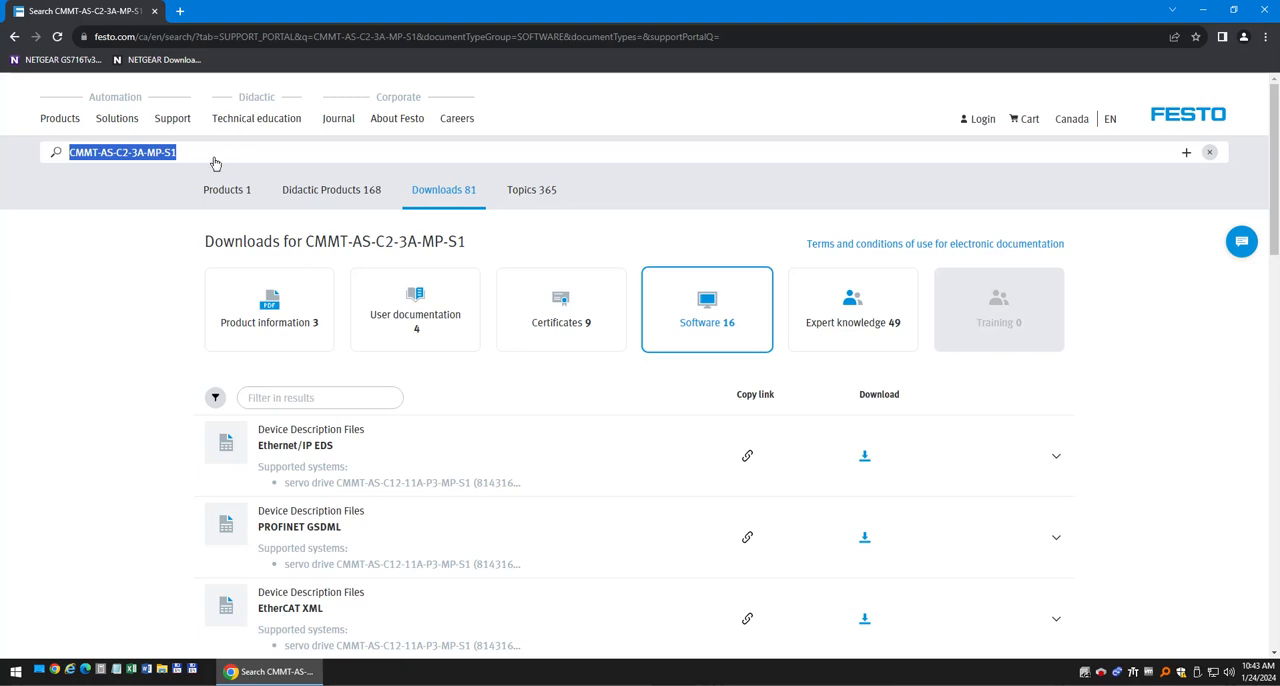
pyautogui.write('CMMT-ST-C8-1C-MP-S0')
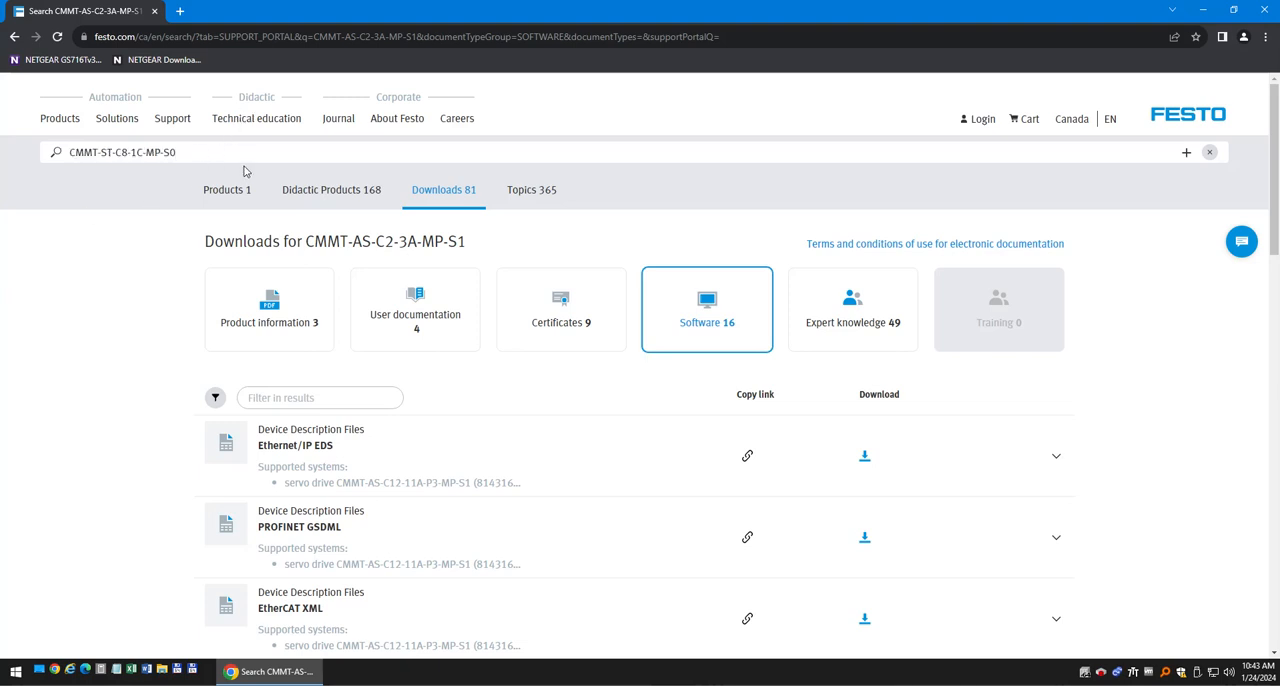
pyautogui.click(651, 446)
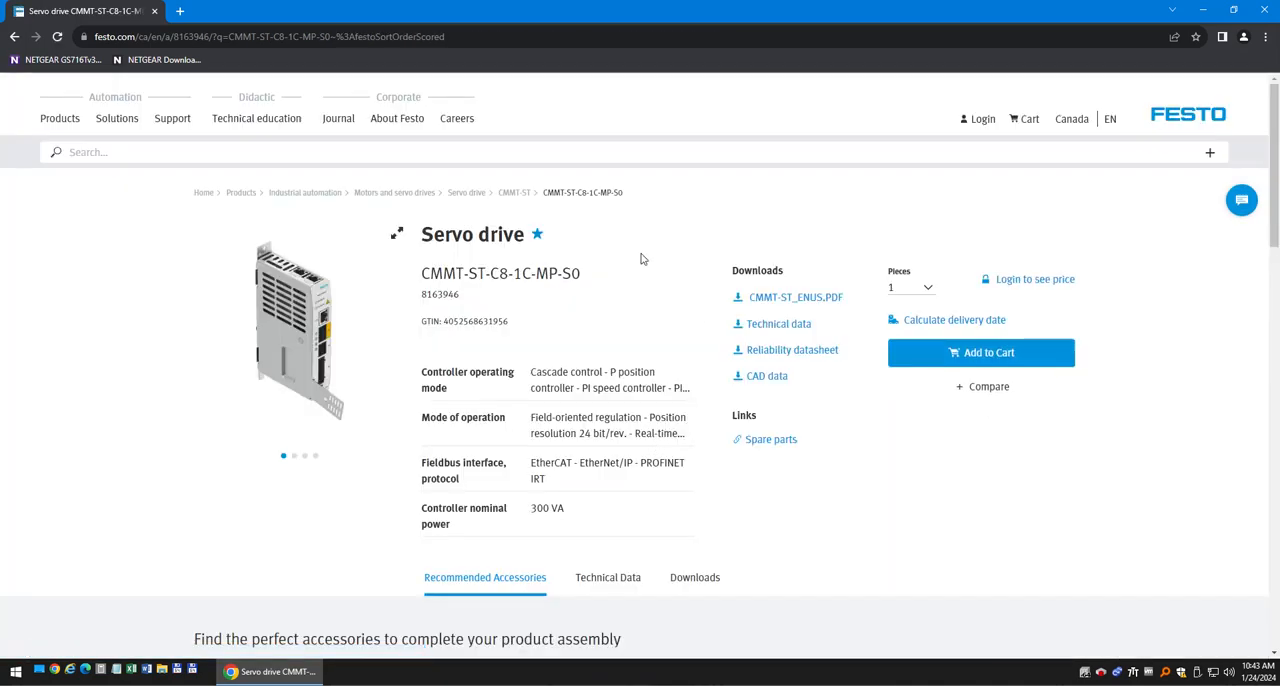
pyautogui.click(694, 578)
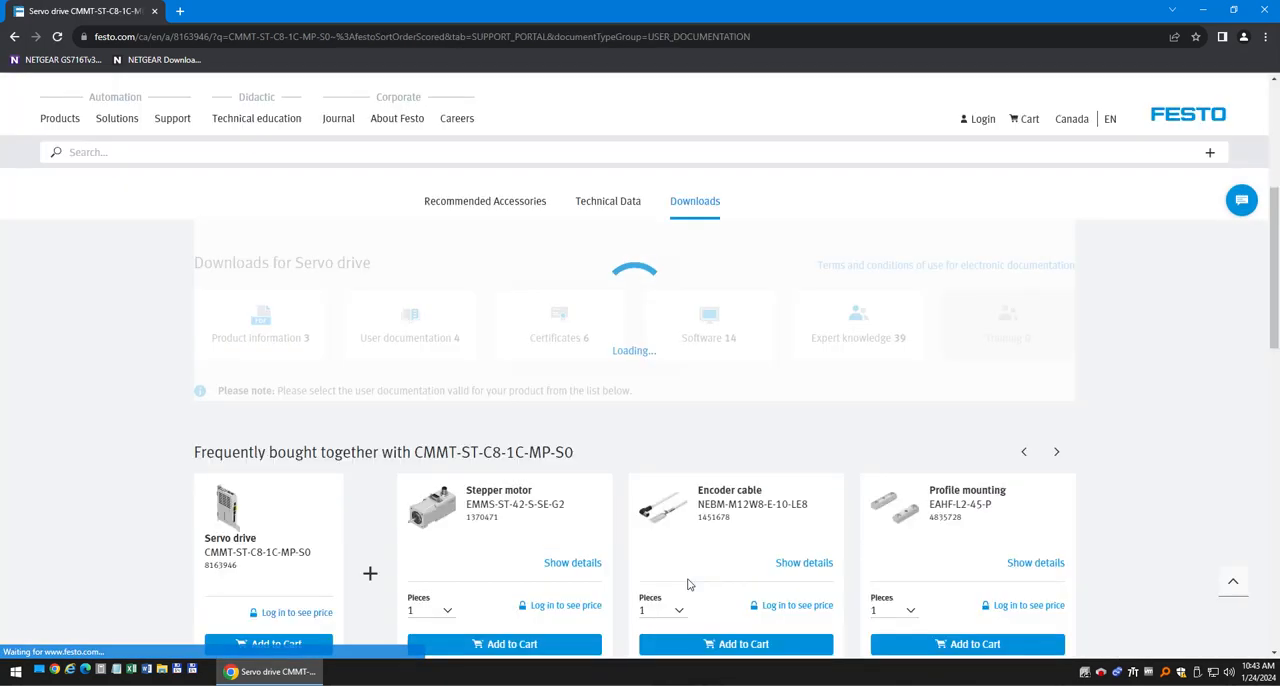
pyautogui.click(707, 338)
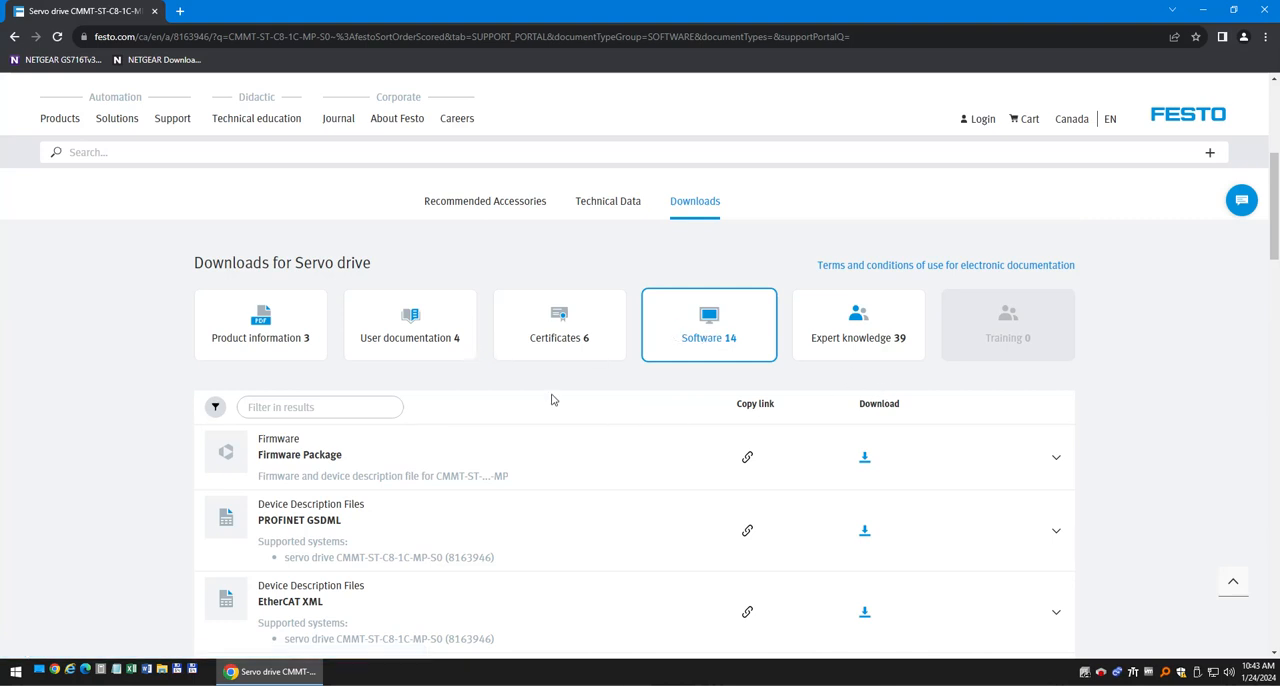
# Expand the Firmware Package entry and download CMMT-MP-V34.0.11.16_Release.zip and version 33.0.10.12.
pyautogui.click(1057, 459)
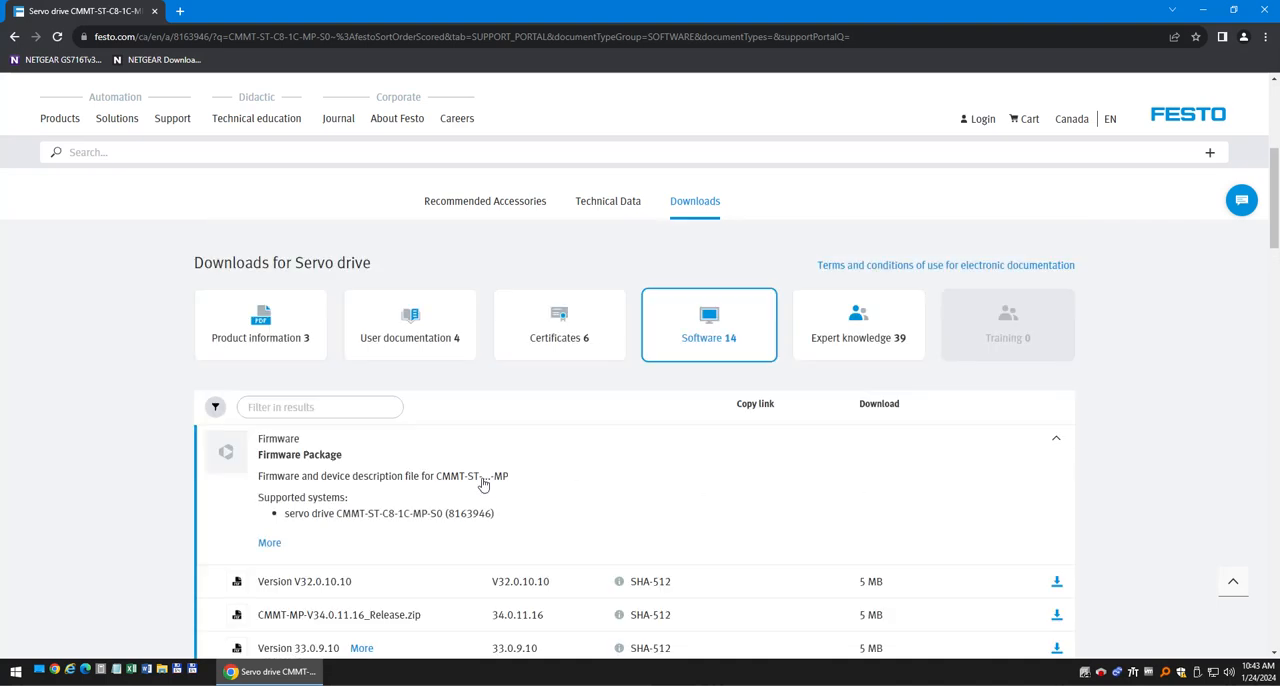
pyautogui.scroll(-1, 483, 484)
pyautogui.scroll(-1, 483, 486)
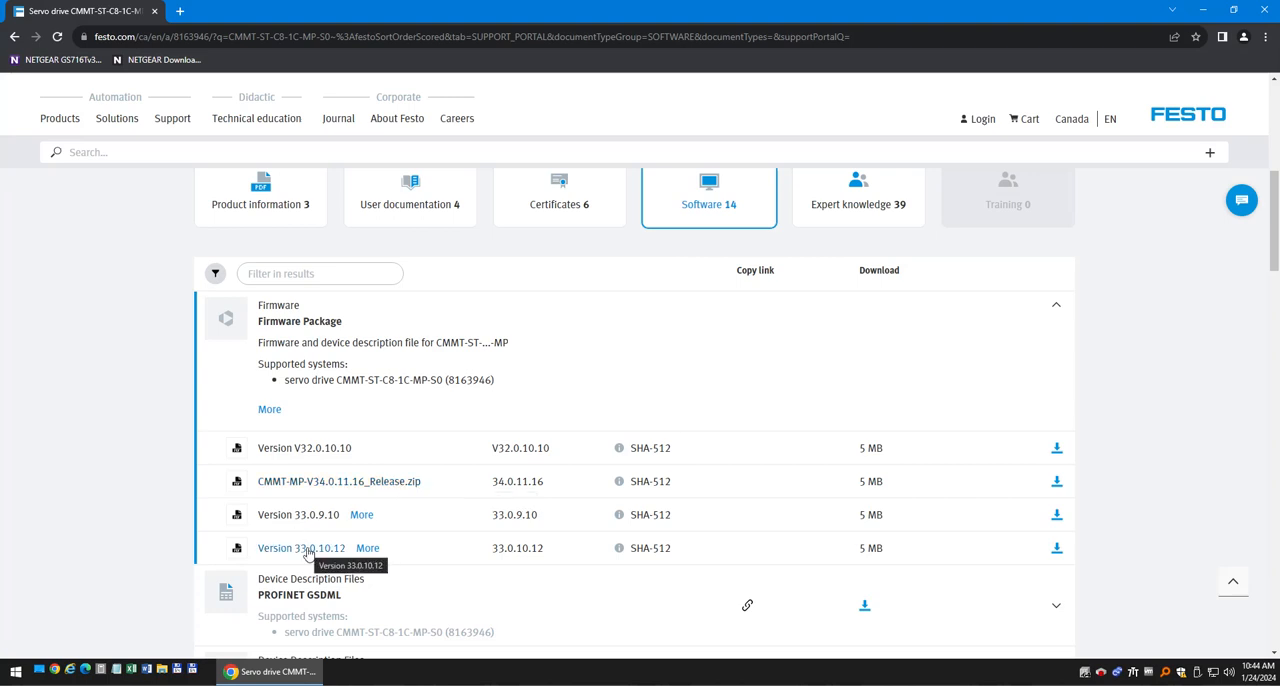
pyautogui.click(1057, 484)
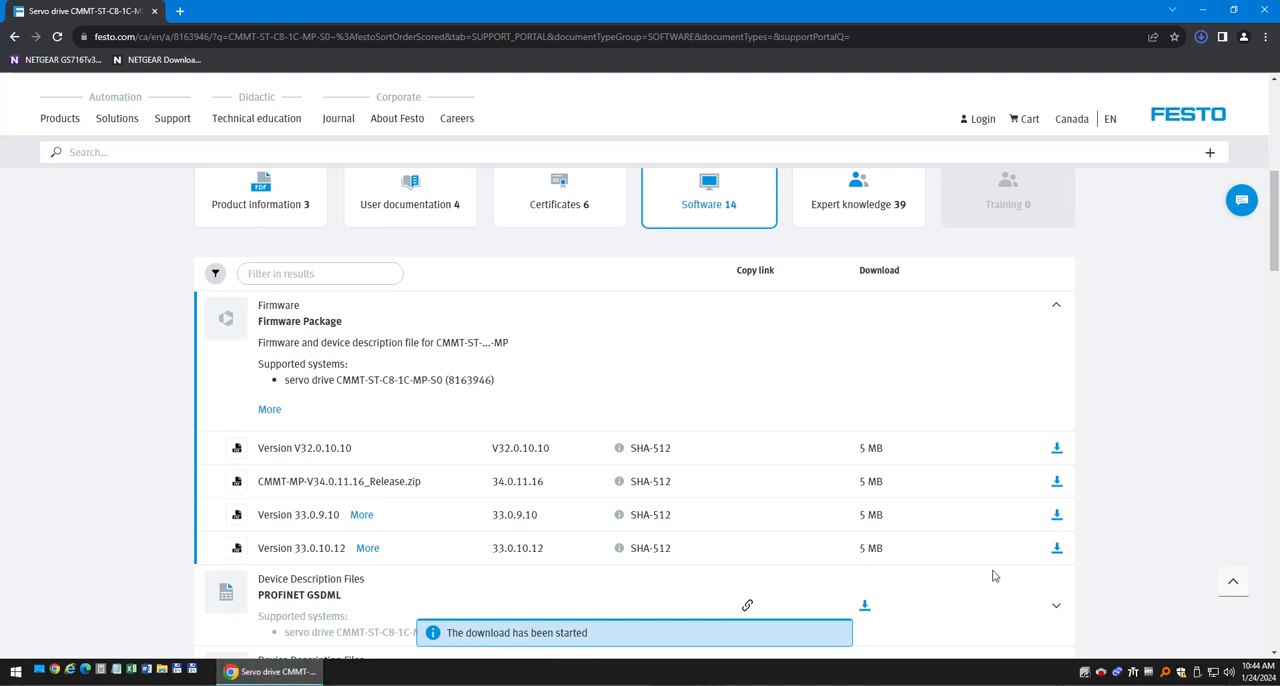
pyautogui.click(1057, 550)
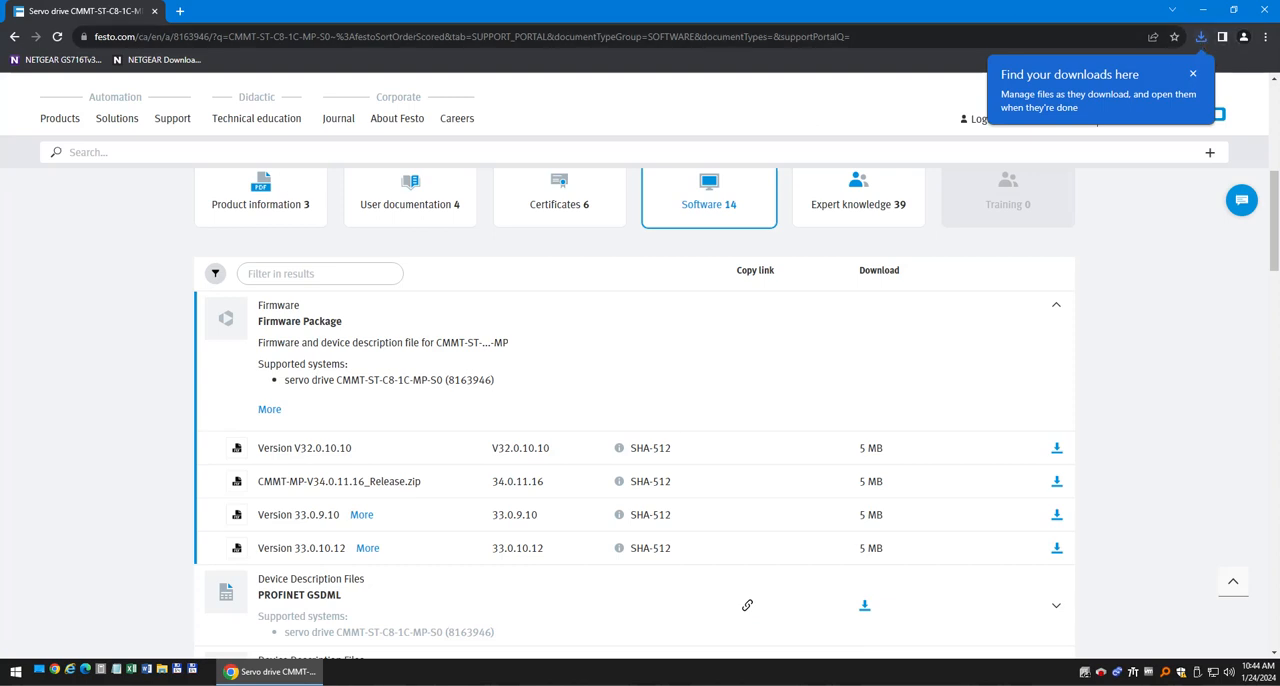
# Show the downloaded CMMT-ST-MP-V33.0.10.12_Release.zip in its download folder and maximize the folder window.
pyautogui.click(1201, 37)
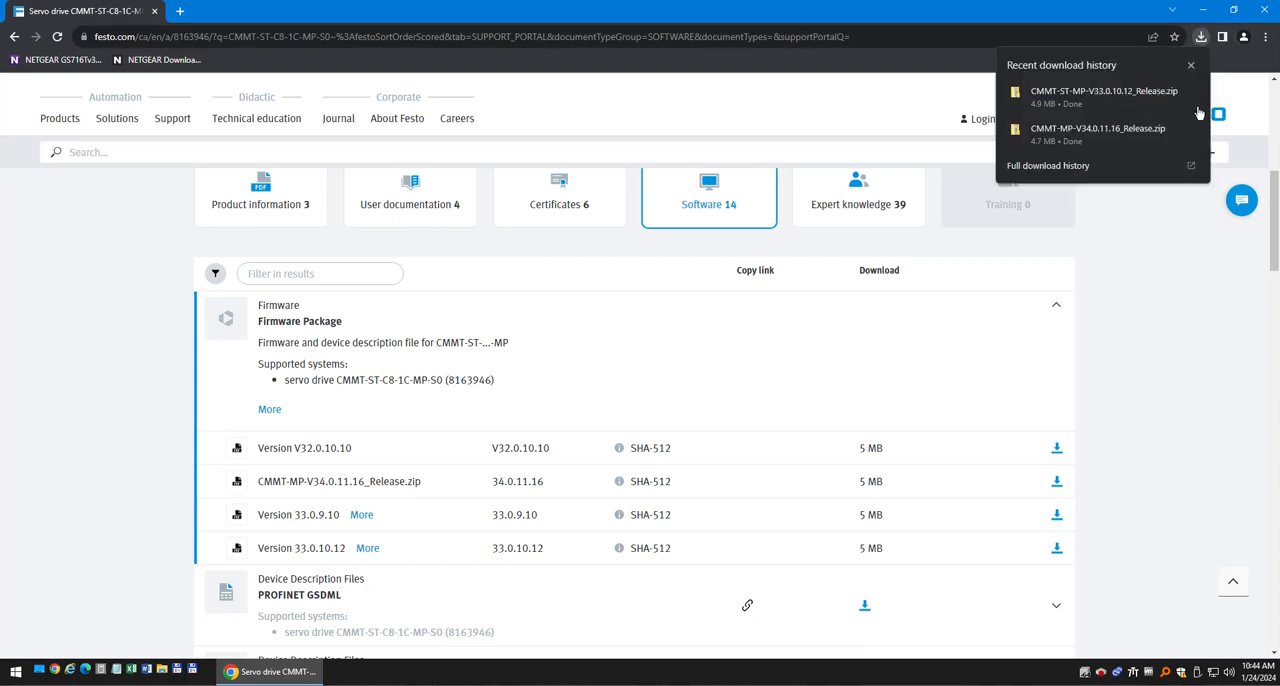
pyautogui.click(1170, 92)
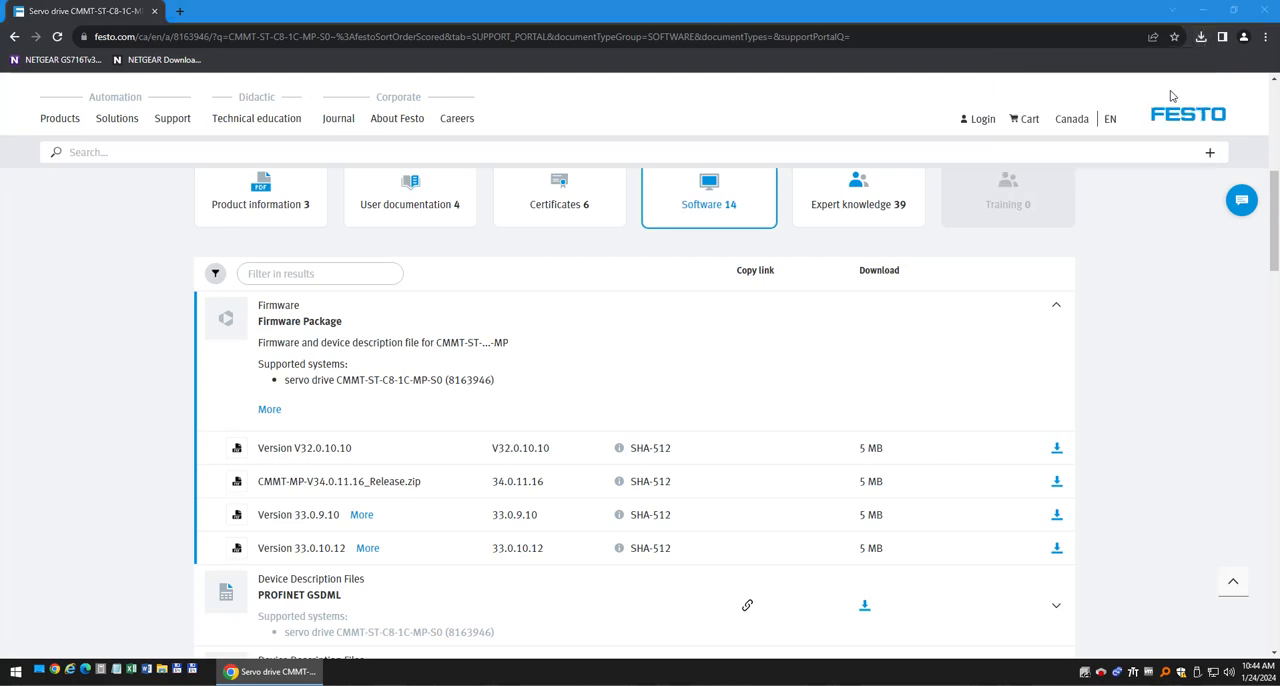
pyautogui.click(595, 378)
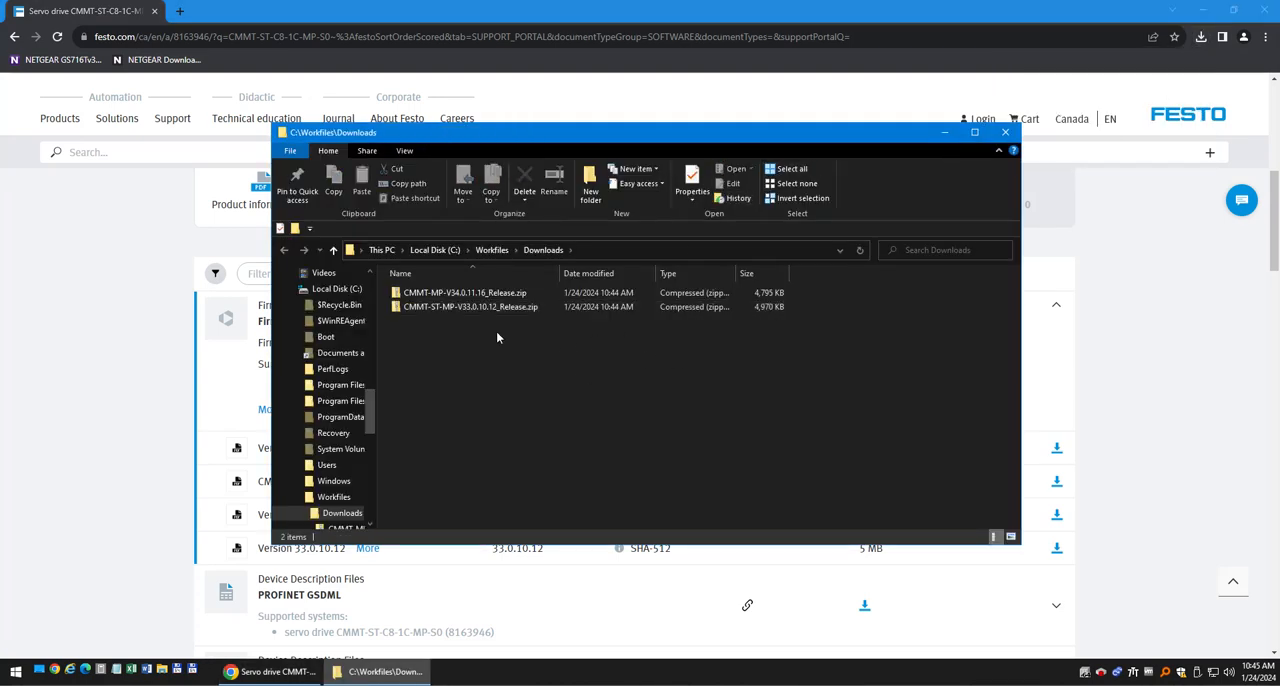
pyautogui.click(497, 306)
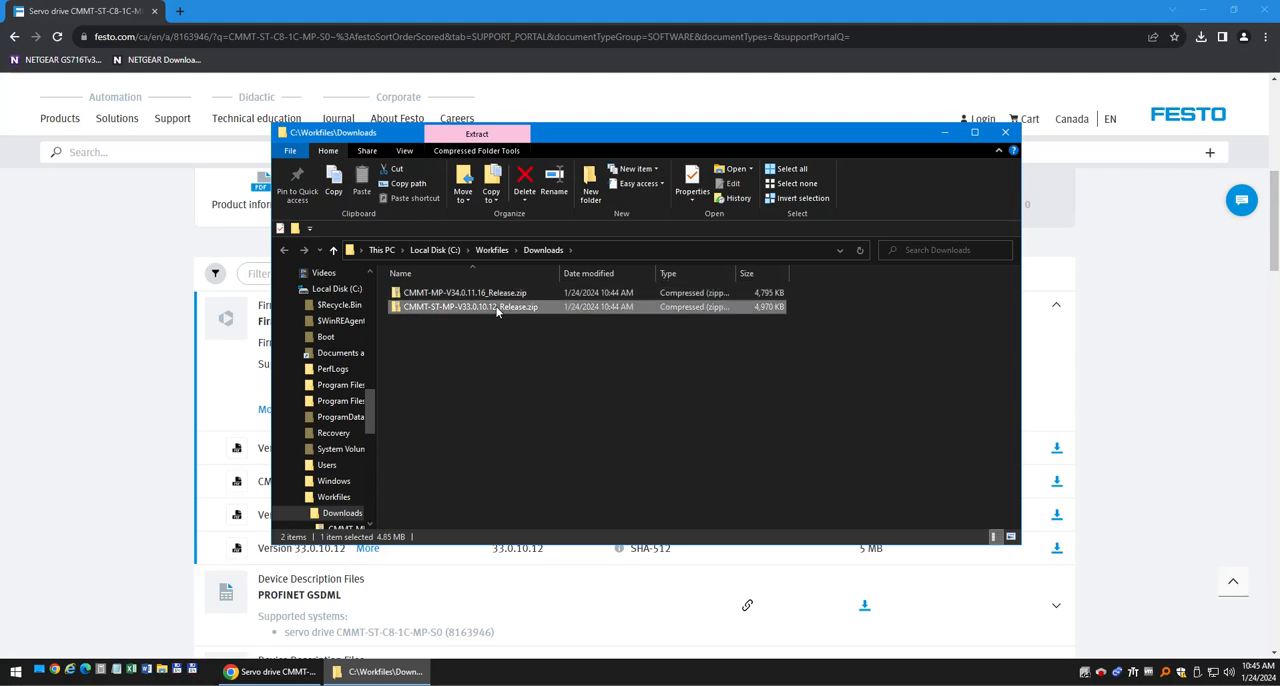
pyautogui.click(974, 132)
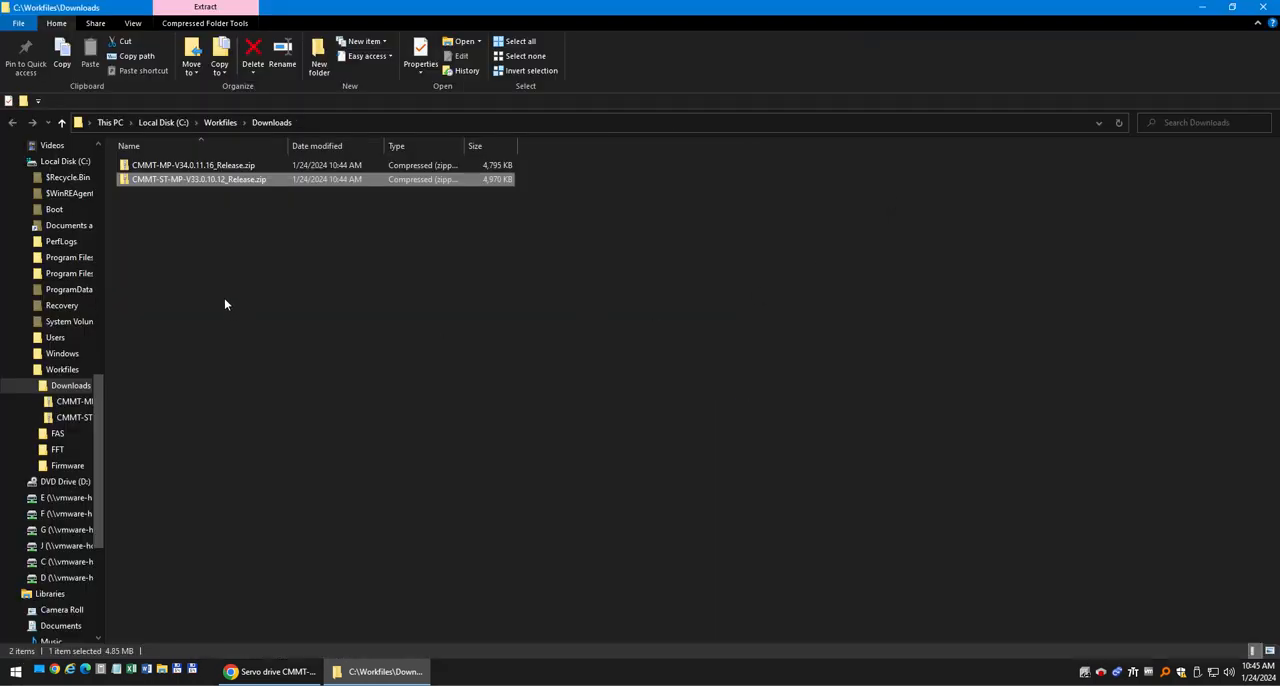
# Switch to Total Commander and show c:\Workfiles\Downloads in one pane and c:\Workfiles\Firmware in the other.
pyautogui.click(192, 669)
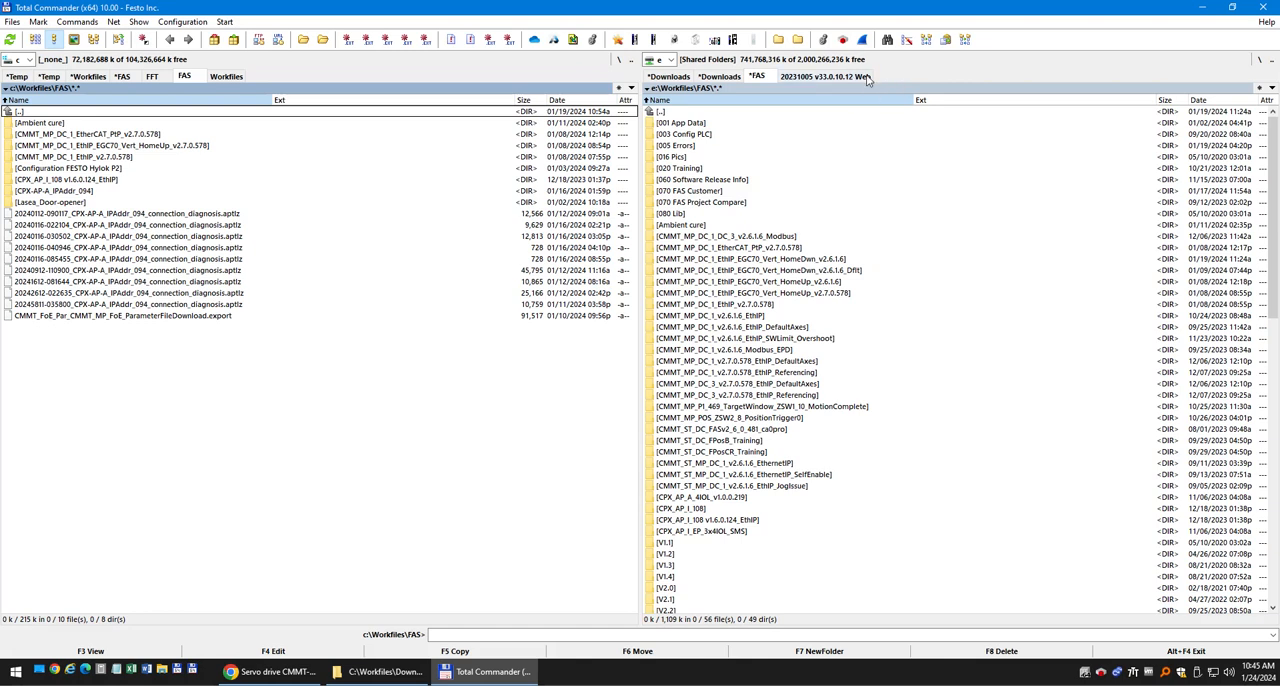
pyautogui.click(684, 78)
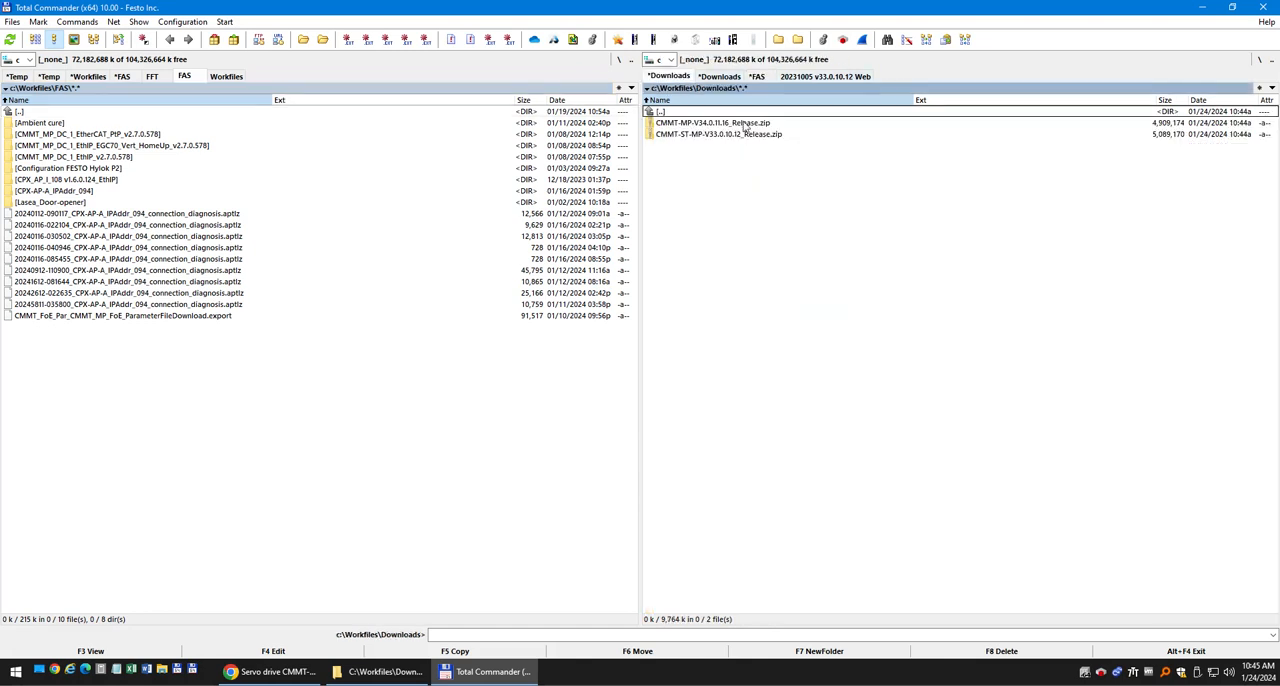
pyautogui.click(228, 77)
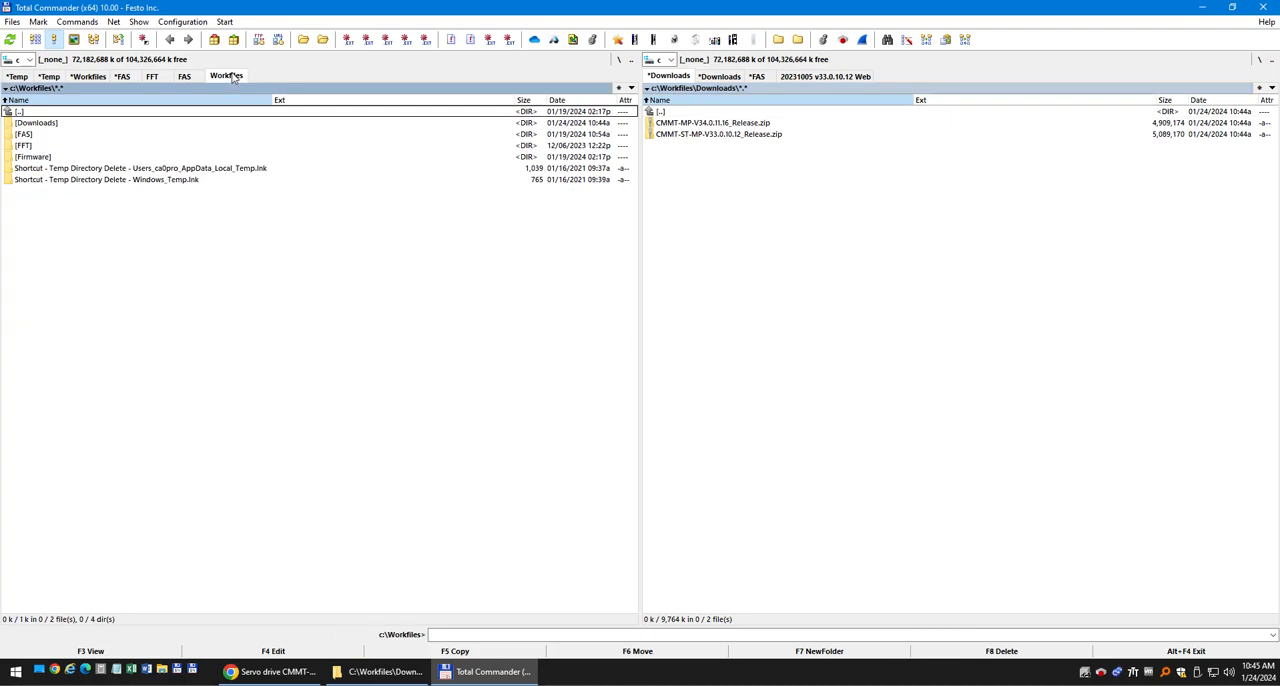
pyautogui.doubleClick(33, 157)
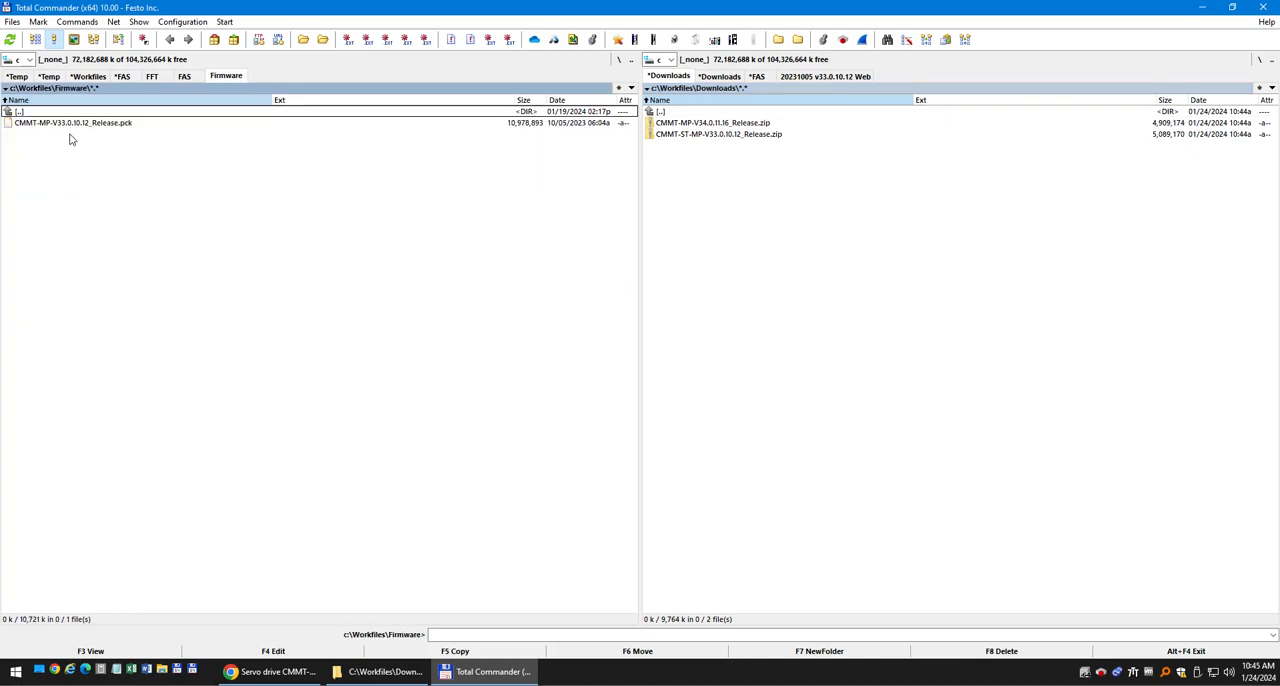
# Unpack the release folder from CMMT-ST-MP-V33.0.10.12_Release.zip into C:\Workfiles\Firmware, keeping the stored path names.
pyautogui.doubleClick(727, 135)
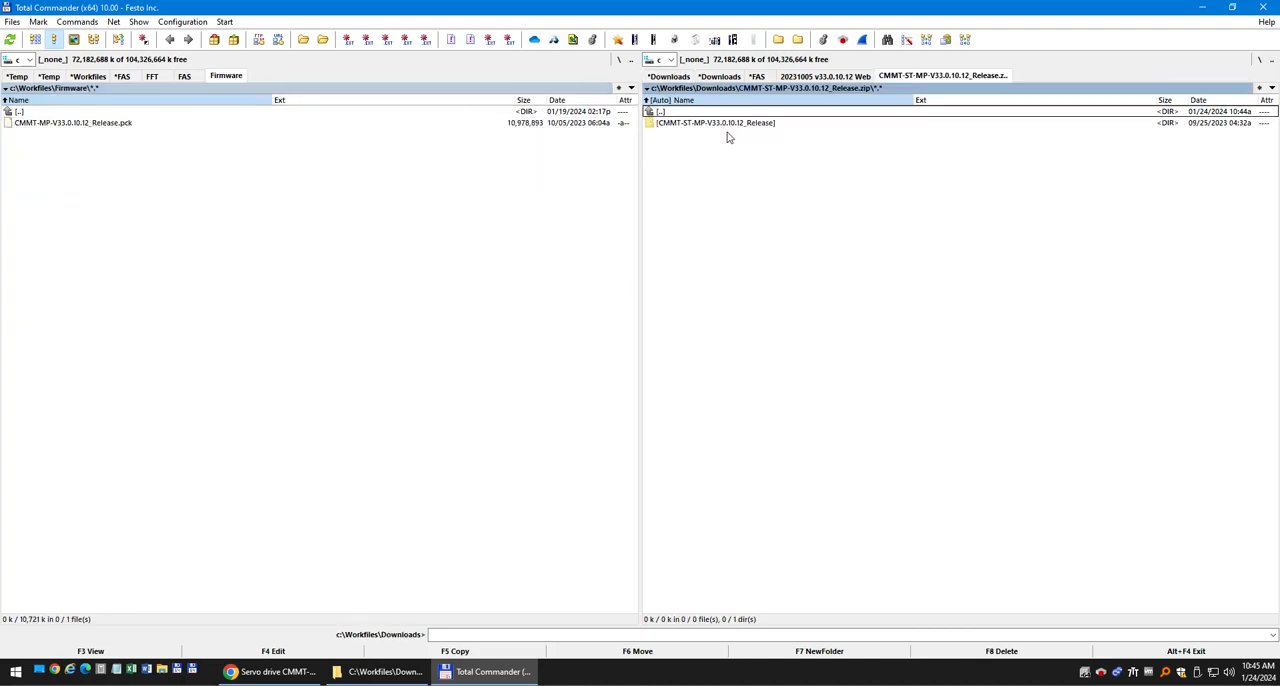
pyautogui.moveTo(745, 128); pyautogui.dragTo(520, 346)
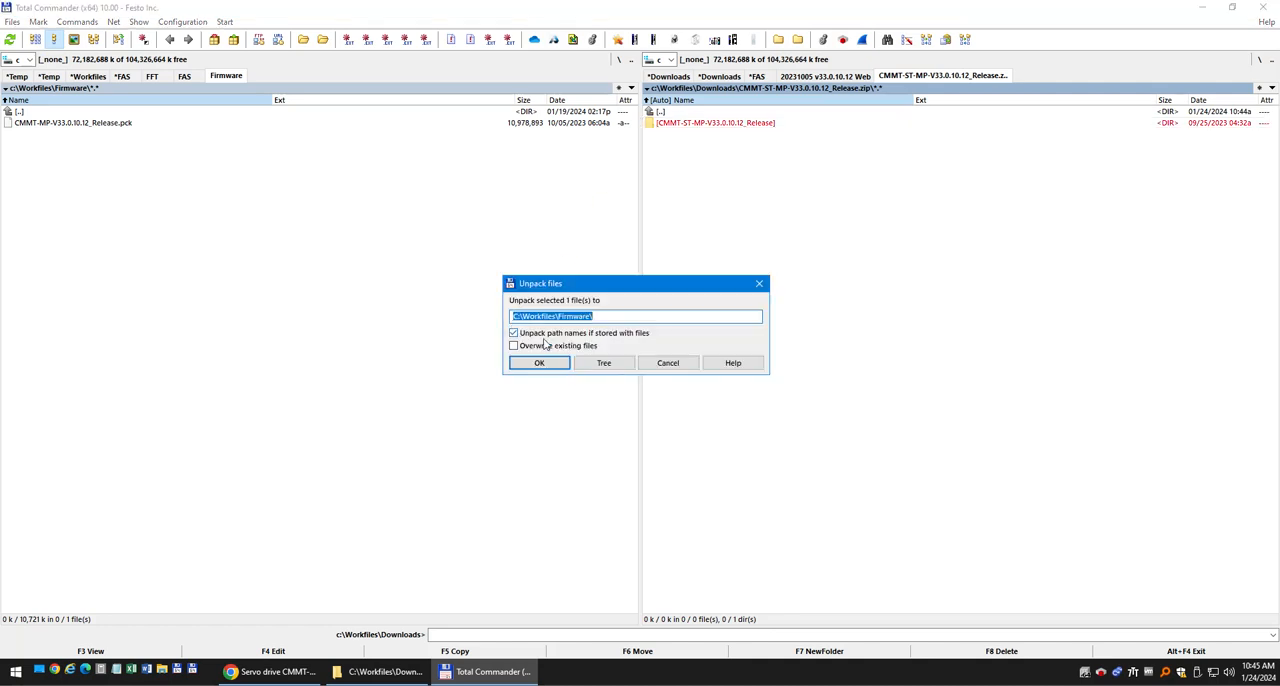
pyautogui.click(539, 364)
# Return to the Downloads folder and unpack the release folder from CMMT-MP-V34.0.11.16_Release.zip into the Firmware folder.
pyautogui.doubleClick(712, 112)
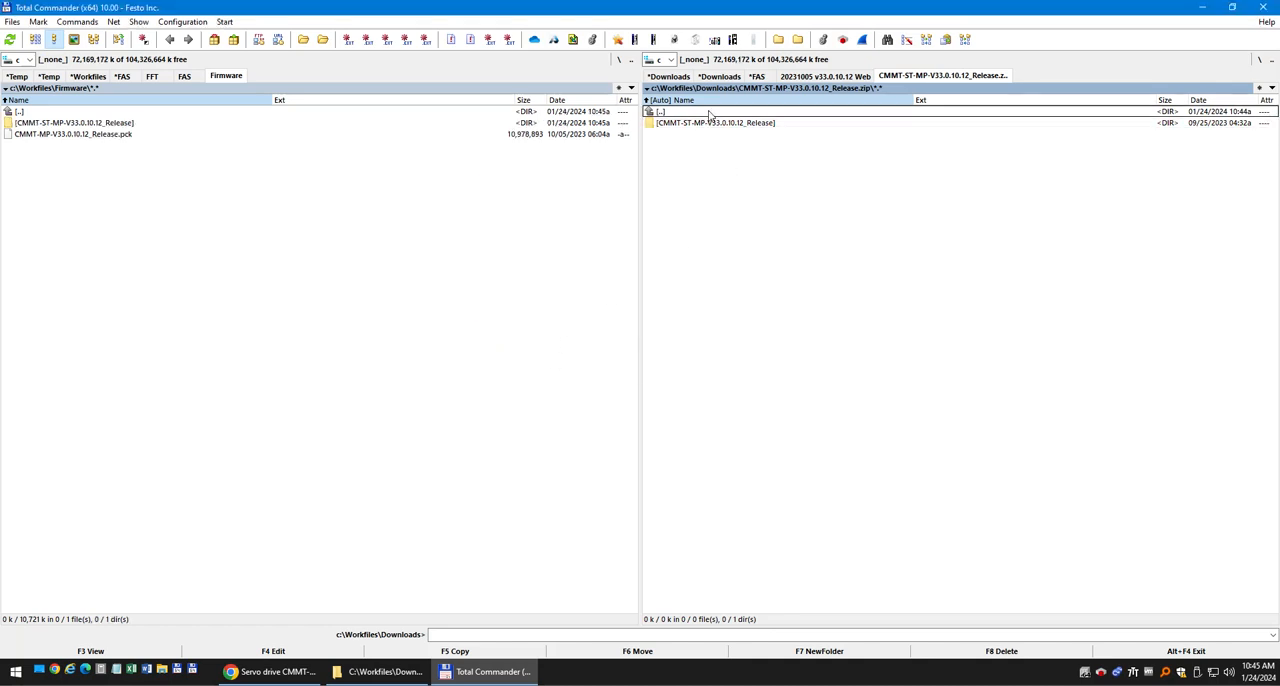
pyautogui.doubleClick(712, 122)
pyautogui.moveTo(712, 123); pyautogui.dragTo(380, 344)
pyautogui.click(541, 366)
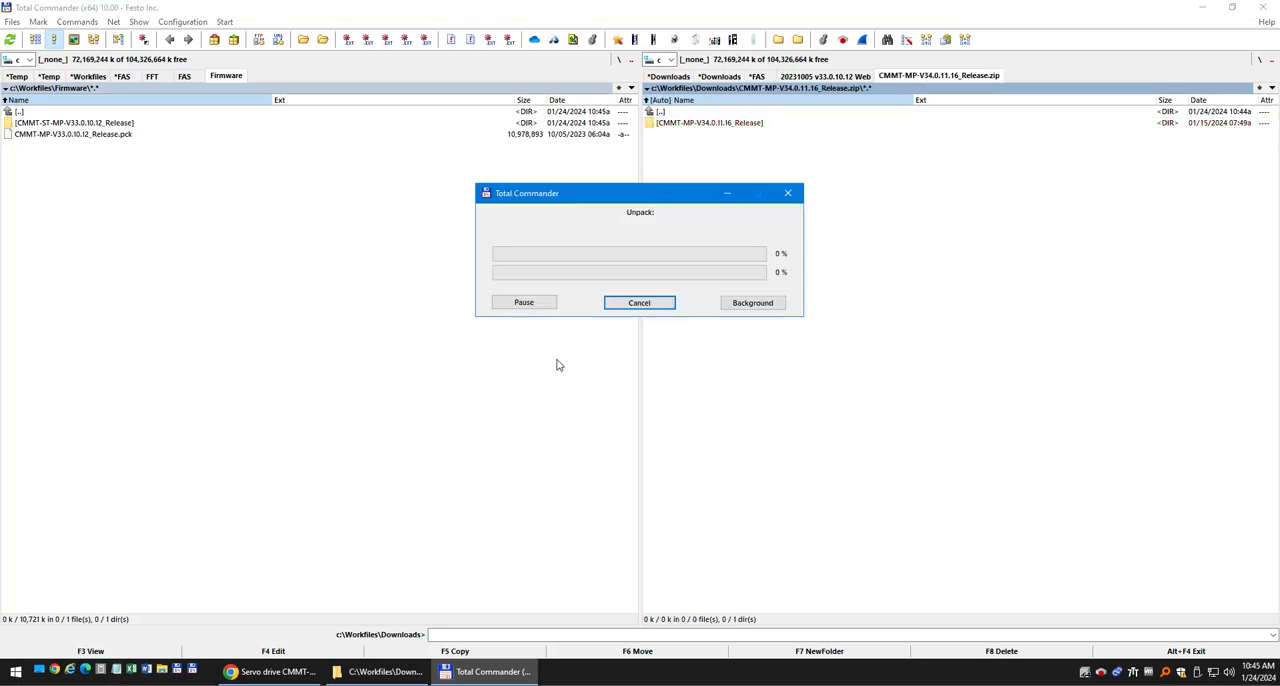
# Delete the loose file CMMT-MP-V33.0.10.12_Release.pck from the Firmware folder.
pyautogui.click(104, 150)
pyautogui.press('Delete')
pyautogui.press('Return')
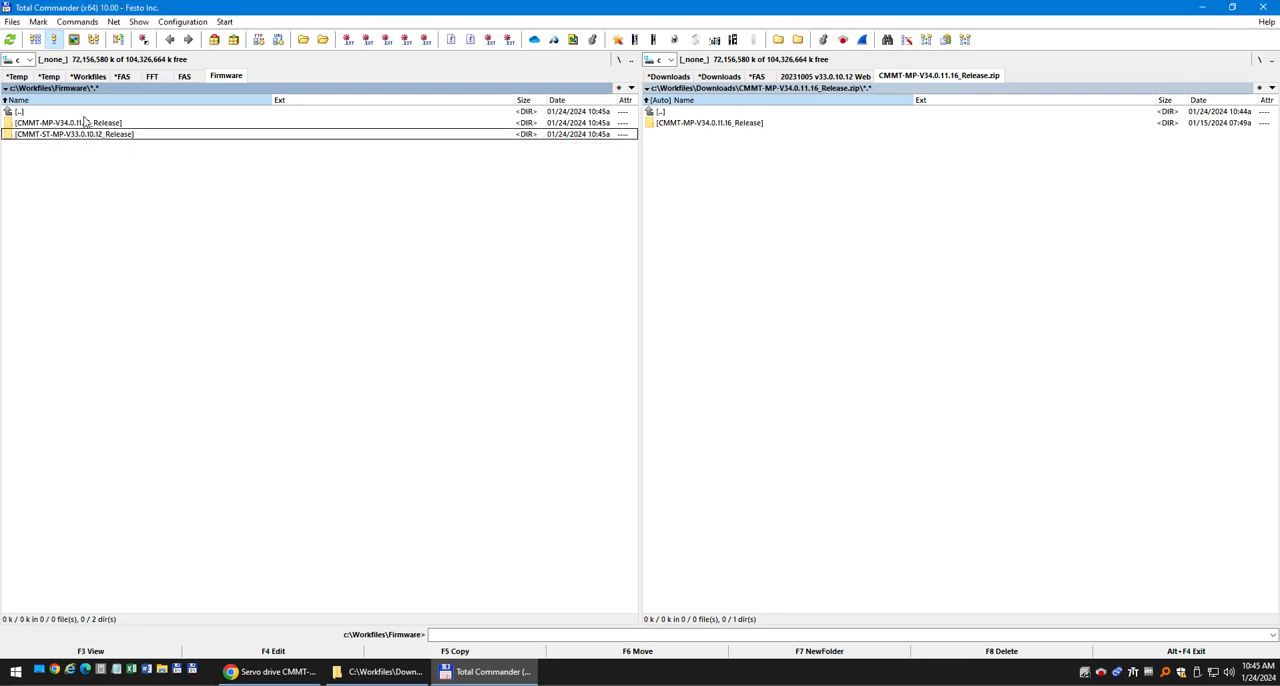
# Inspect the firmware file inside the Firmware subfolder of CMMT-MP-V34.0.11.16_Release, then return to the release folder.
pyautogui.doubleClick(81, 122)
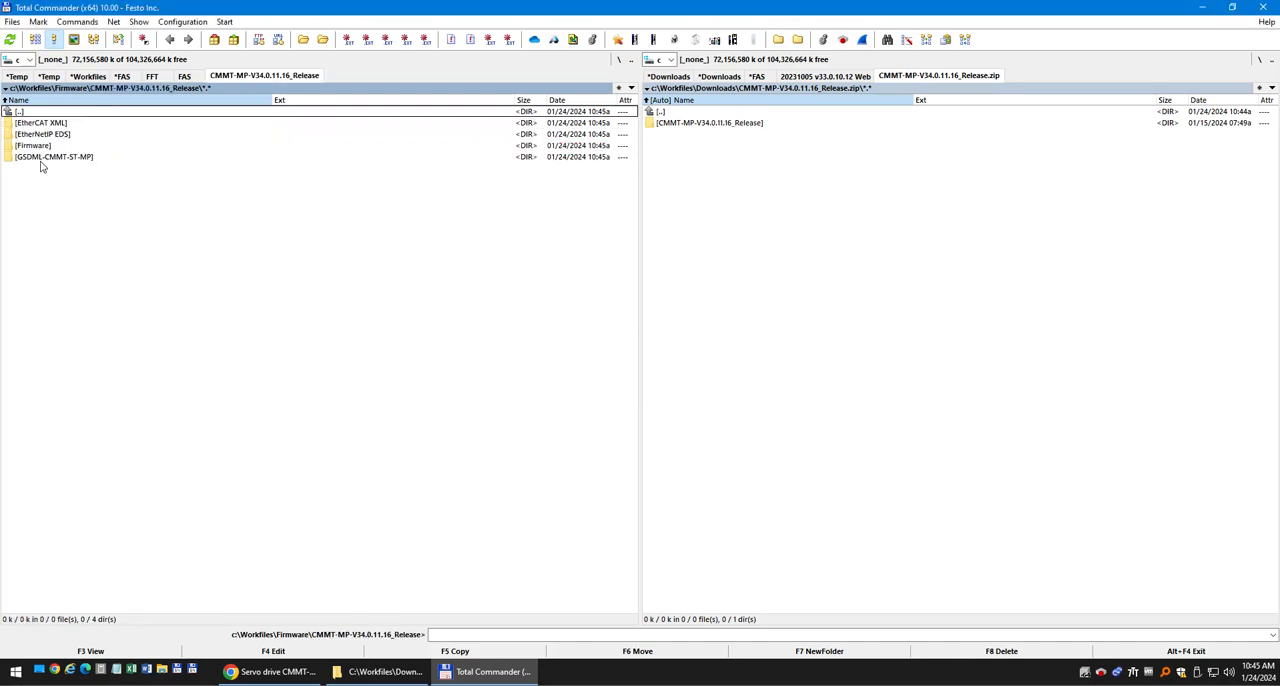
pyautogui.doubleClick(40, 148)
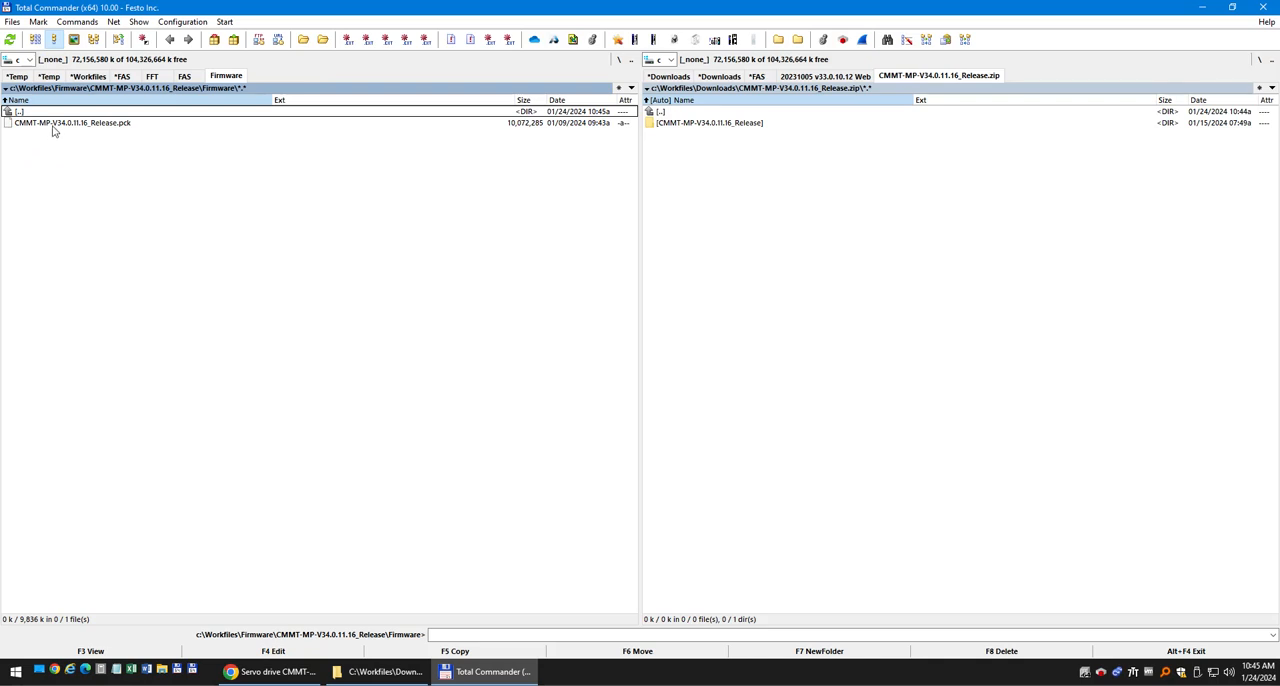
pyautogui.click(66, 125)
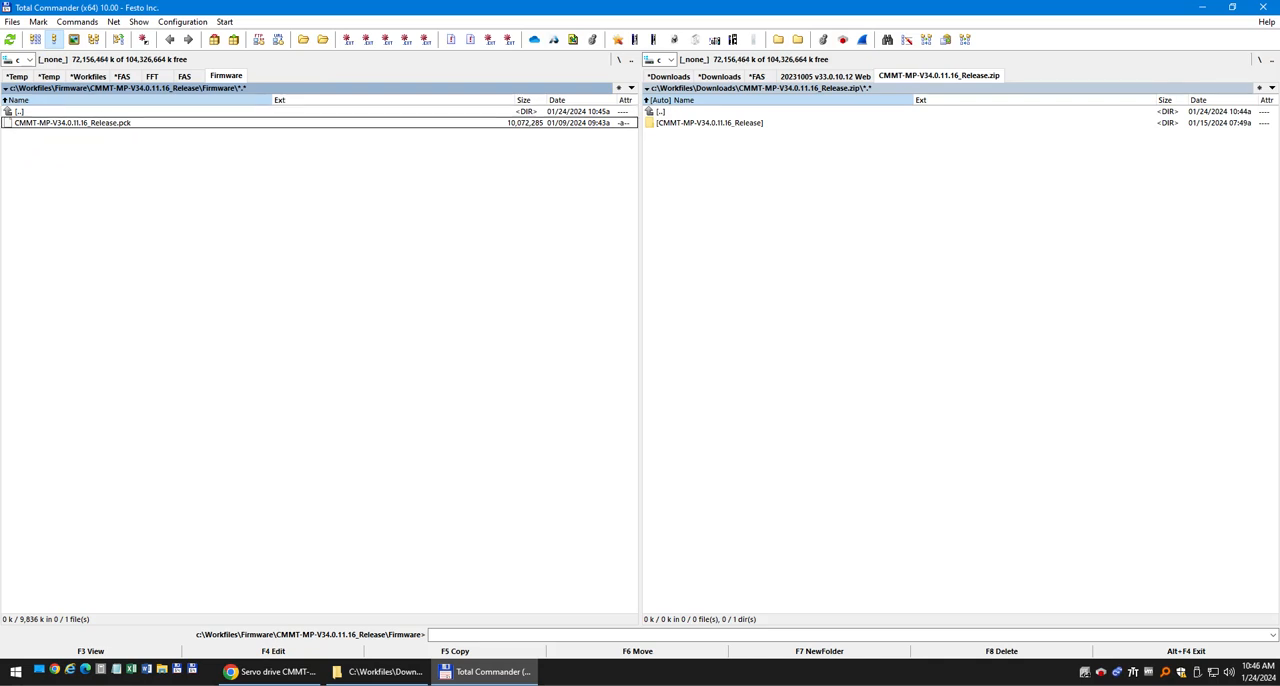
pyautogui.doubleClick(88, 113)
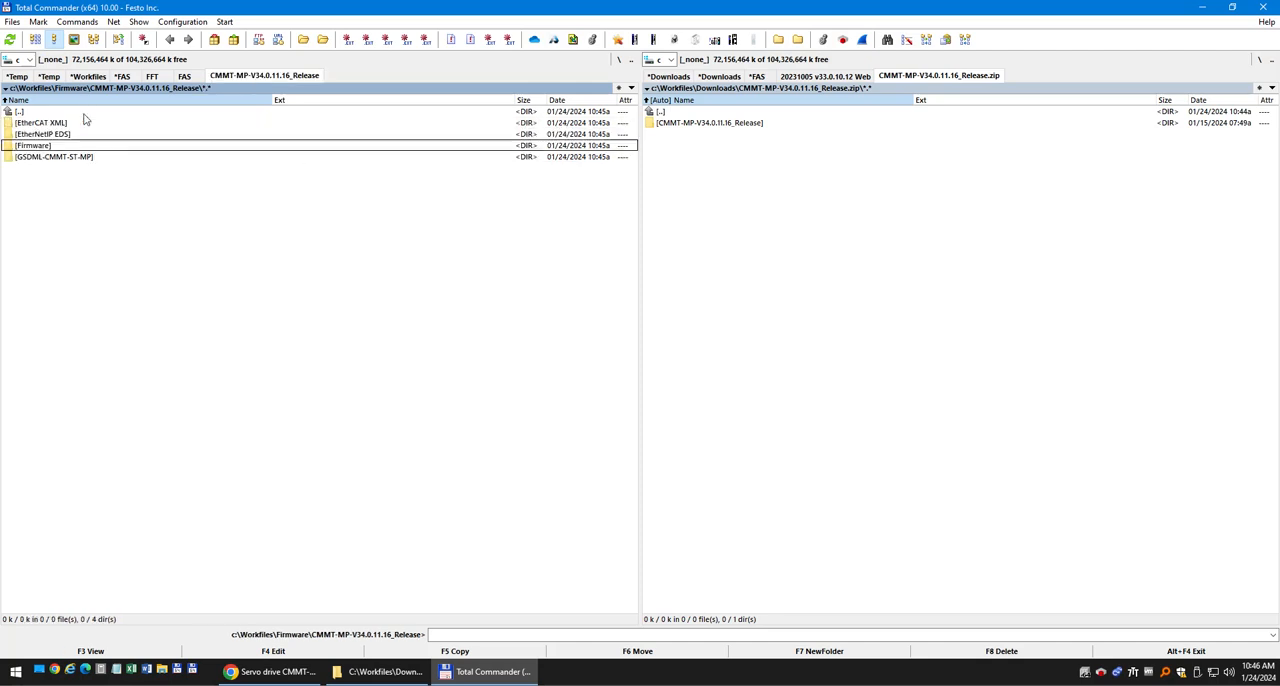
# Review the subfolders of CMMT-MP-V34.0.11.16_Release, and inspect the Firmware subfolder inside CMMT-ST-MP-V33.0.10.12_Release.
pyautogui.click(59, 122)
pyautogui.click(51, 134)
pyautogui.click(60, 123)
pyautogui.click(57, 139)
pyautogui.click(50, 158)
pyautogui.doubleClick(45, 112)
pyautogui.doubleClick(51, 135)
pyautogui.doubleClick(37, 146)
pyautogui.click(66, 125)
pyautogui.click(58, 112)
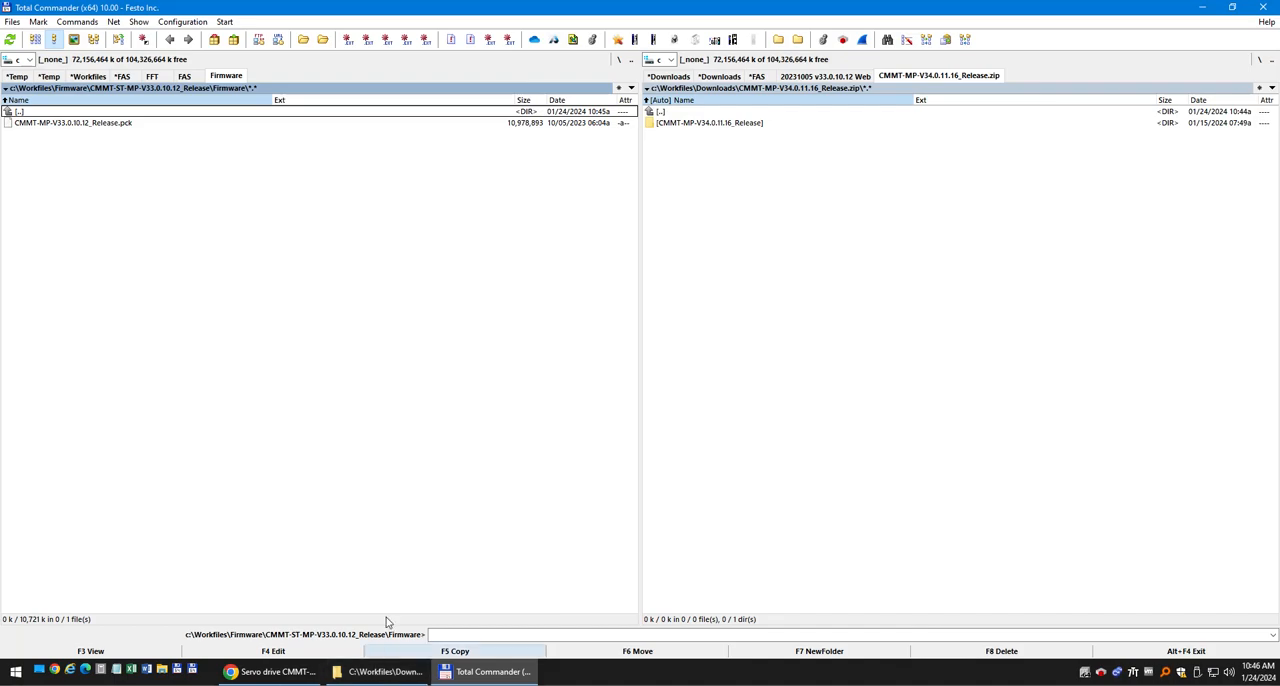
# Switch to Chrome and examine the available versions of Festo Automation Suite and its CMMT-ST plug-in on the Festo software downloads page.
pyautogui.doubleClick(587, 674)
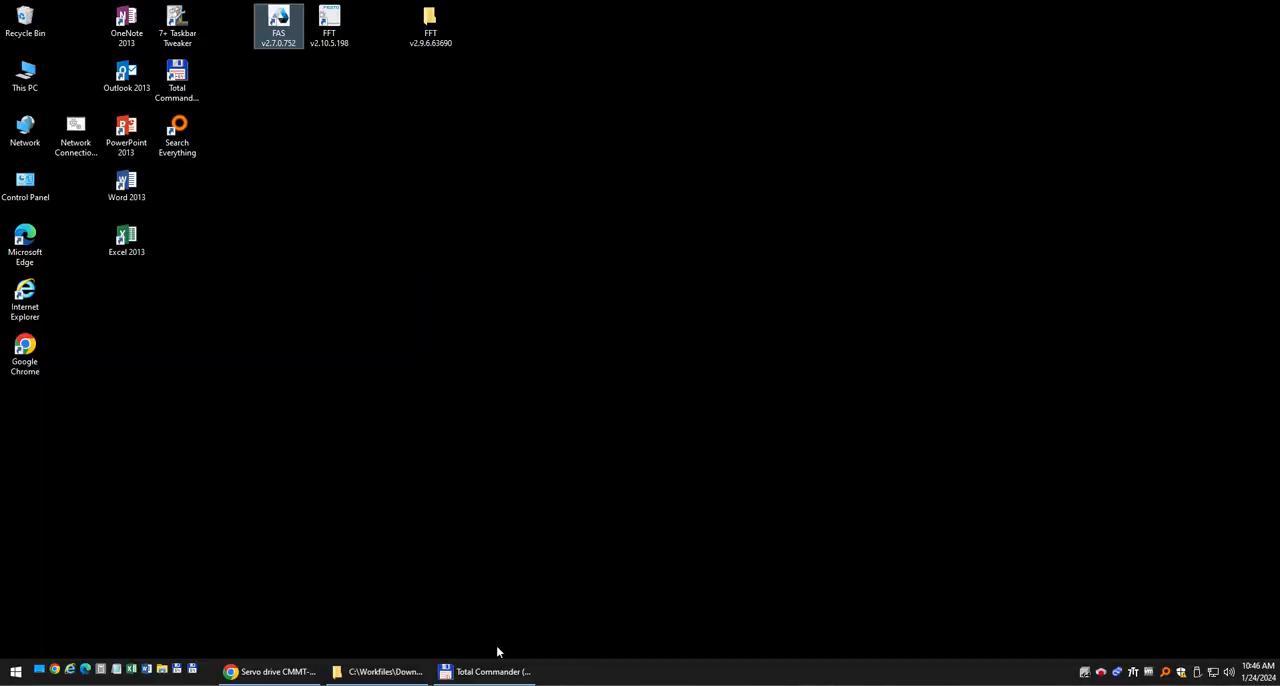
pyautogui.click(272, 671)
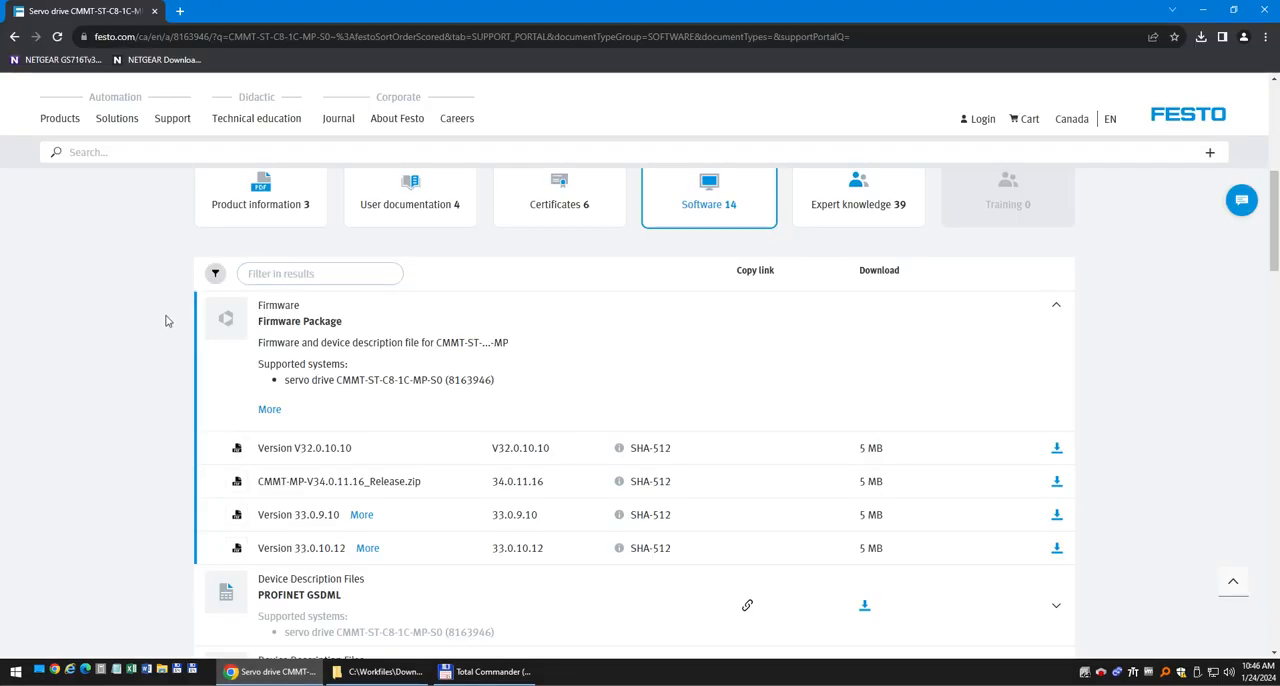
pyautogui.click(1057, 307)
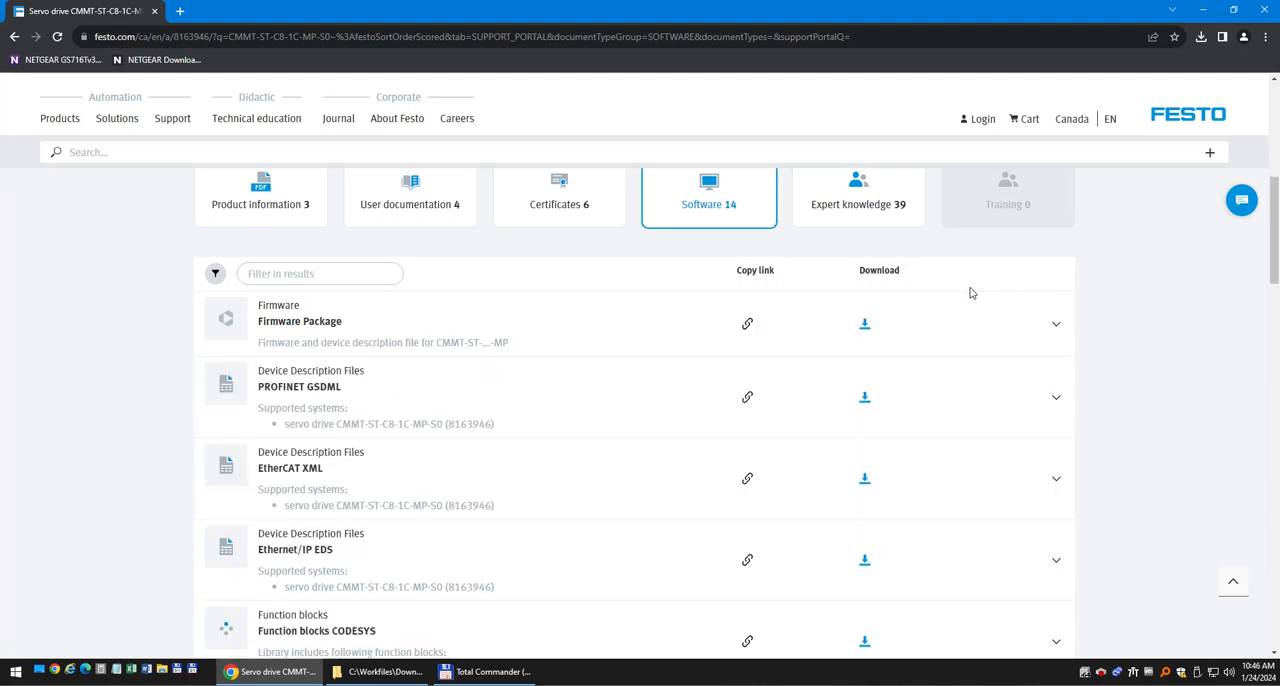
pyautogui.scroll(-2, 168, 526)
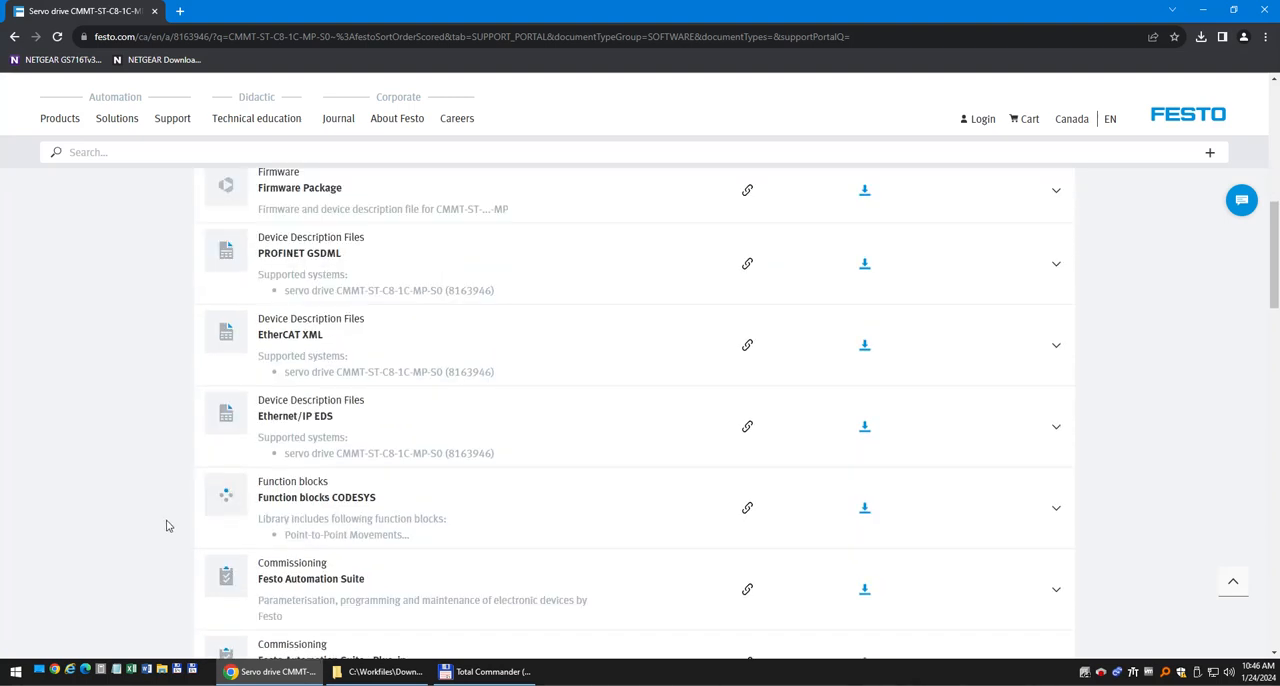
pyautogui.scroll(-1, 167, 525)
pyautogui.scroll(-1, 175, 533)
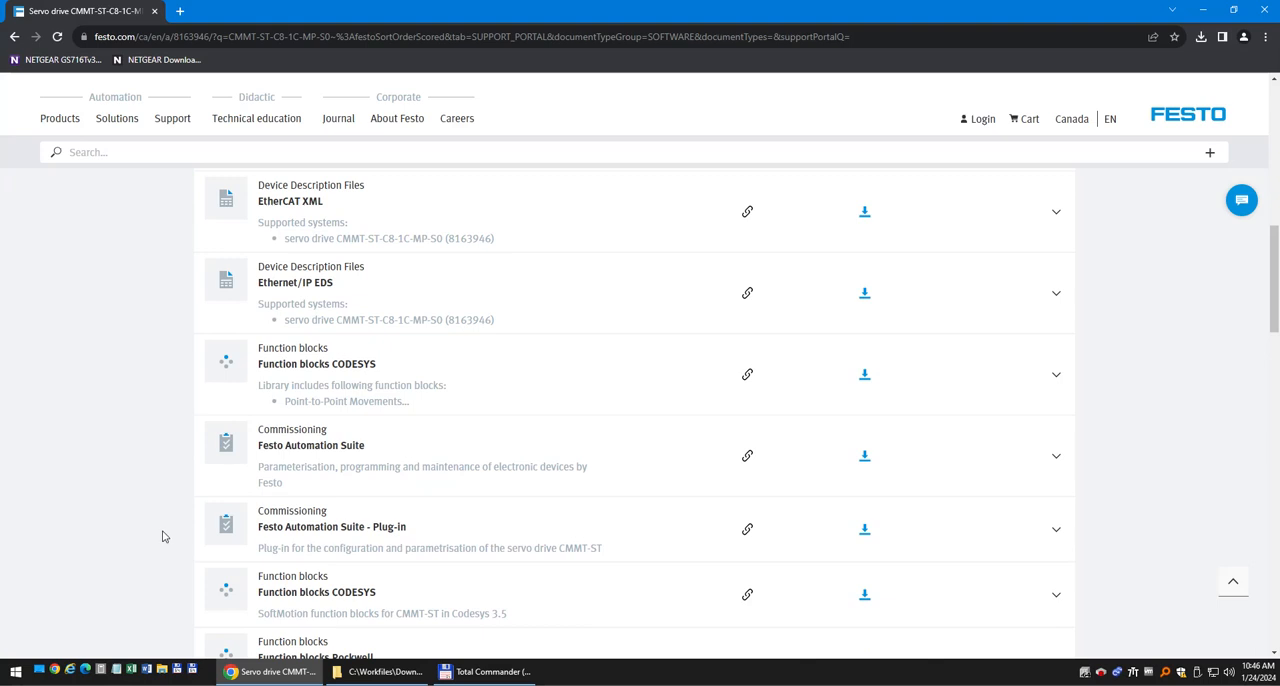
pyautogui.scroll(-1, 165, 530)
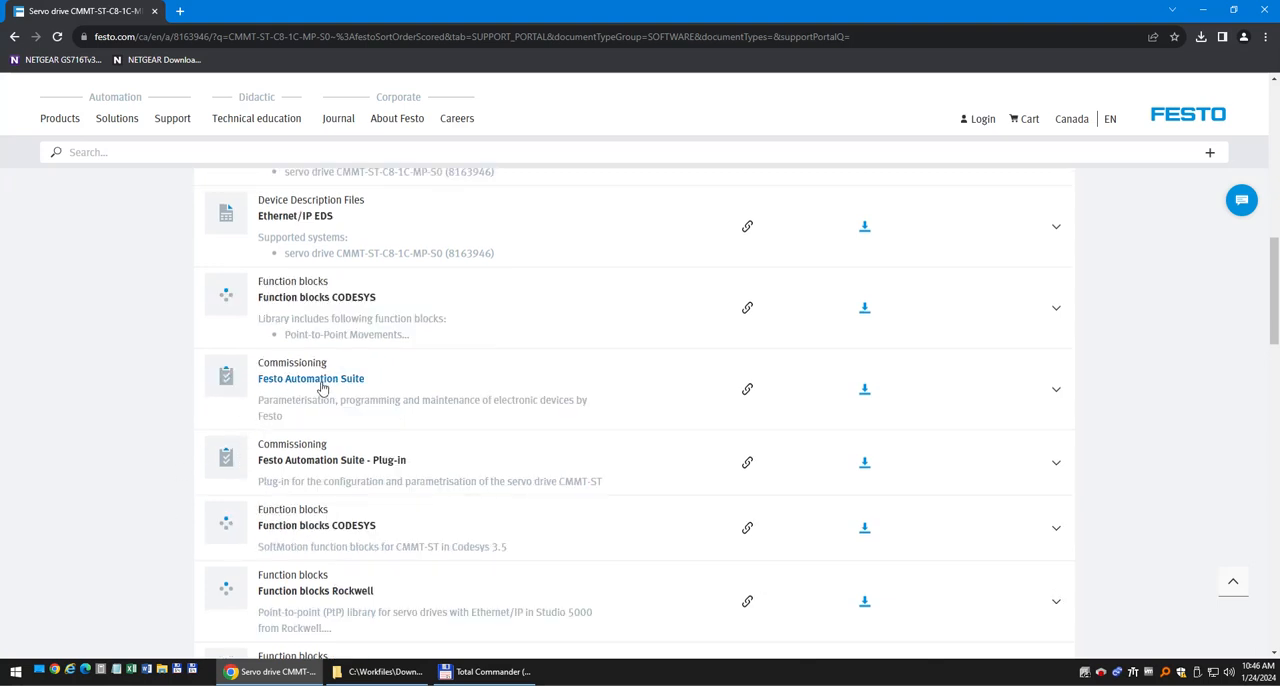
pyautogui.click(1057, 392)
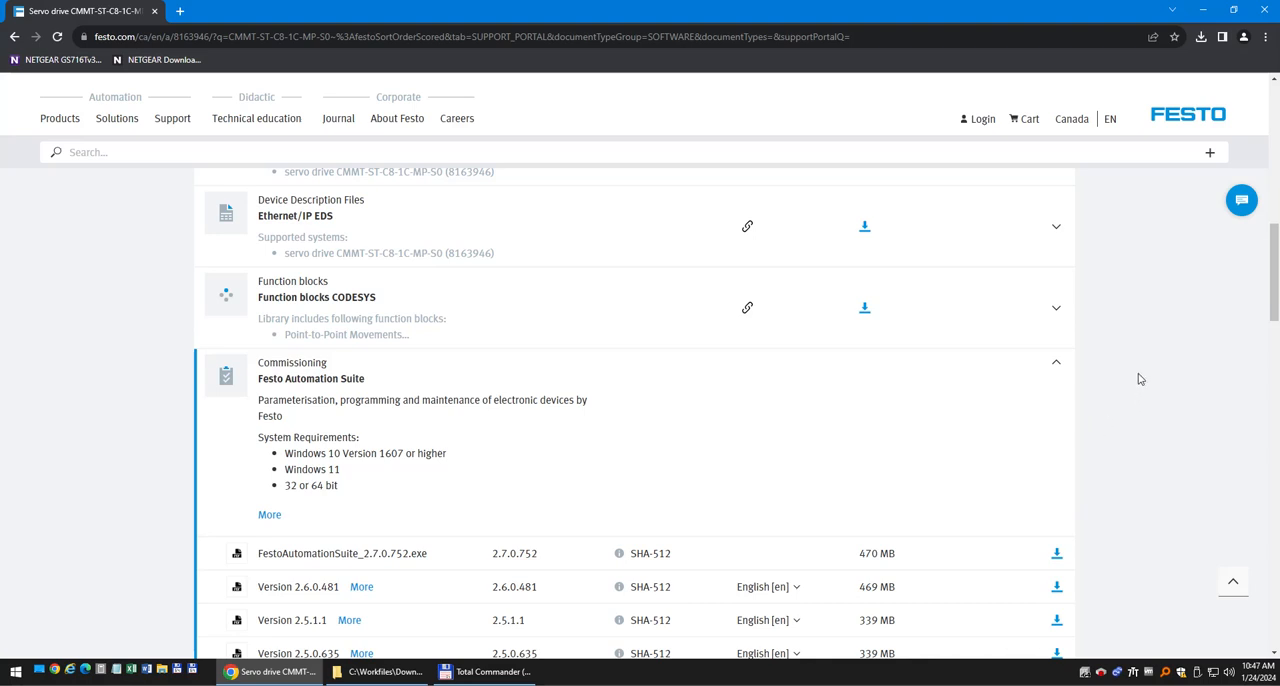
pyautogui.click(1059, 364)
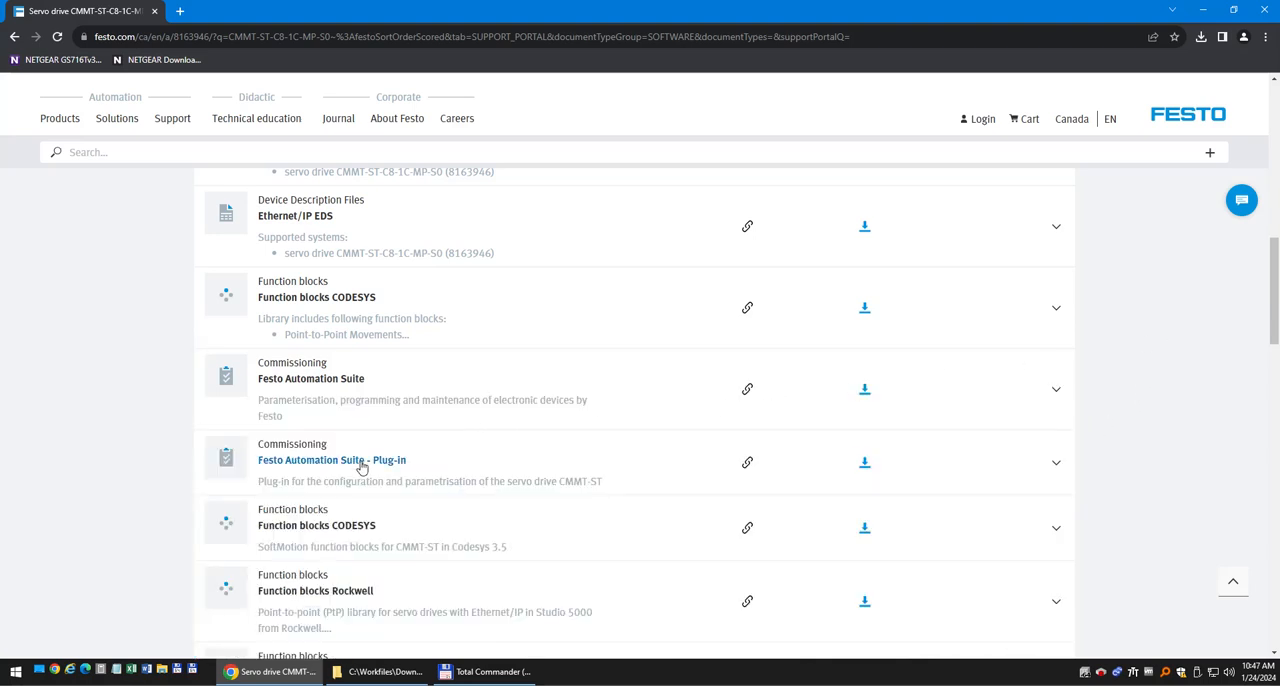
pyautogui.click(1056, 462)
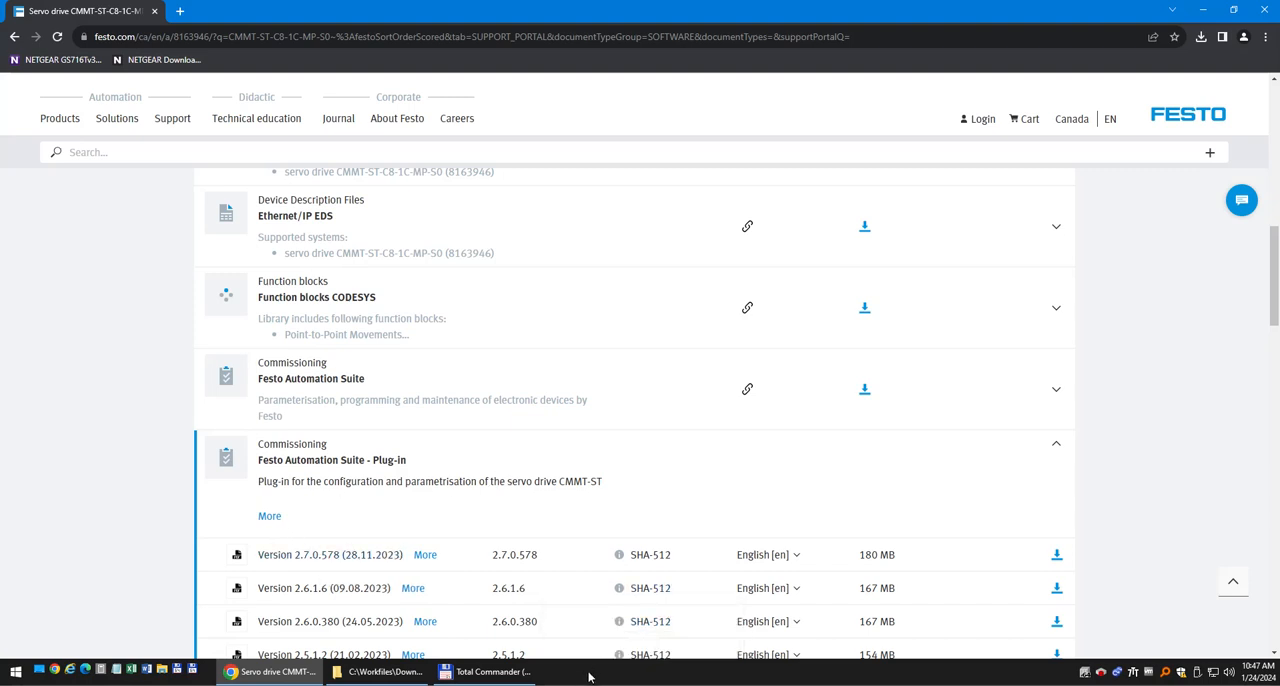
# Launch Festo Automation Suite from the desktop, check the installed CMMT-AS and CMMT-ST device plug-ins, and return to the start page.
pyautogui.press('super+d')
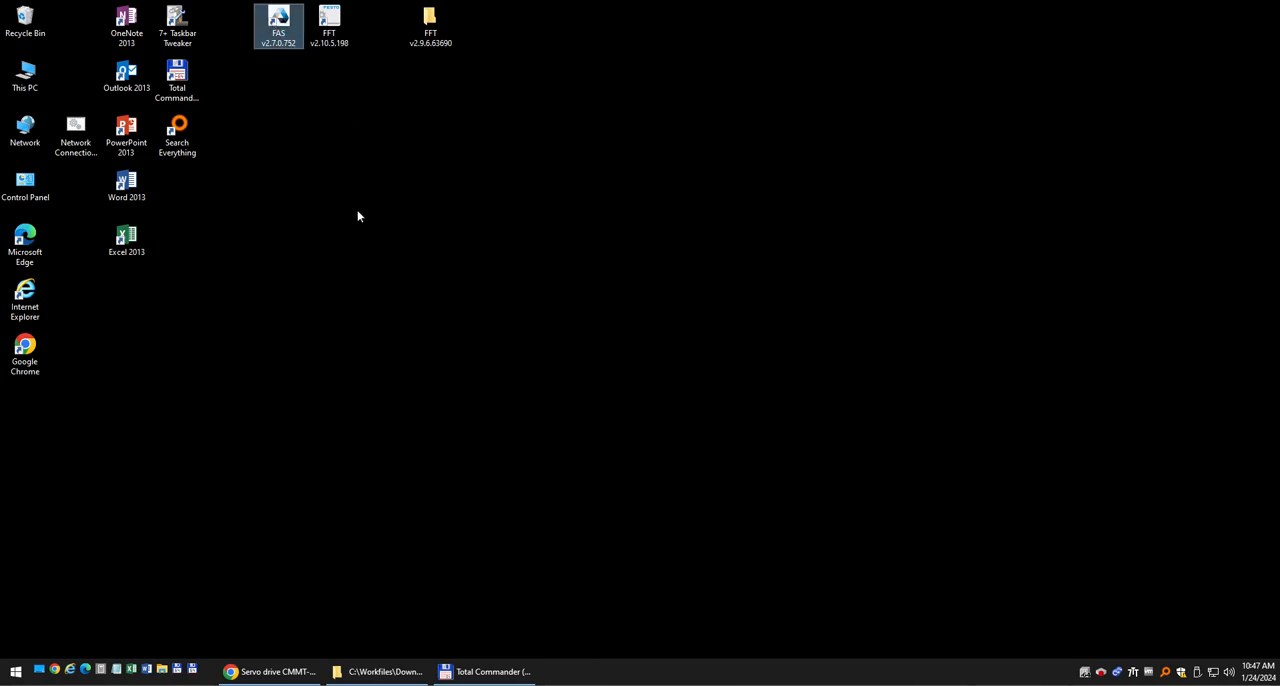
pyautogui.press('Return')
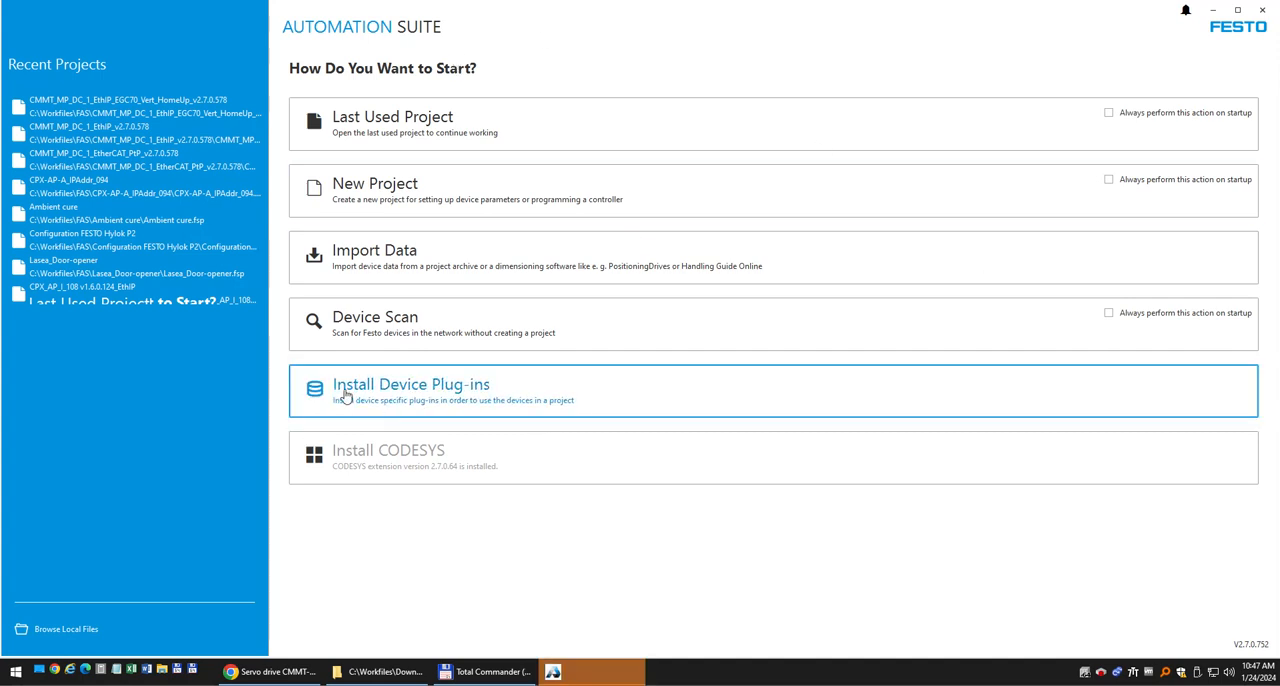
pyautogui.click(397, 396)
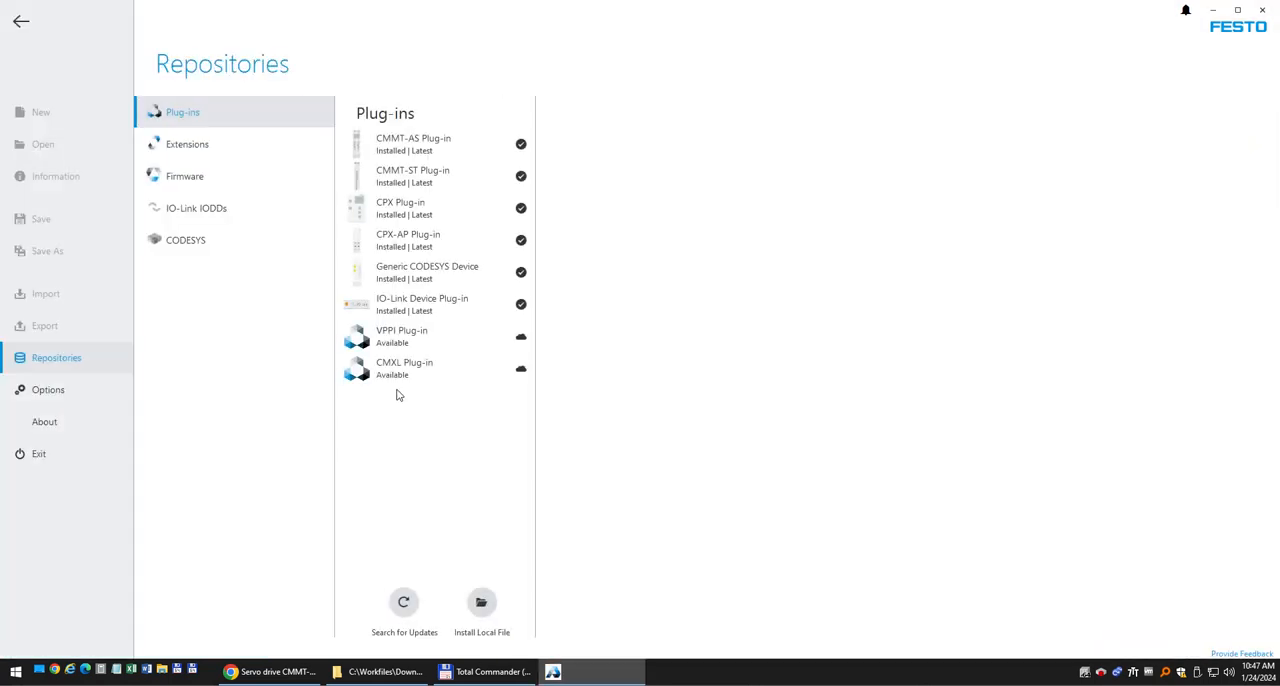
pyautogui.click(433, 148)
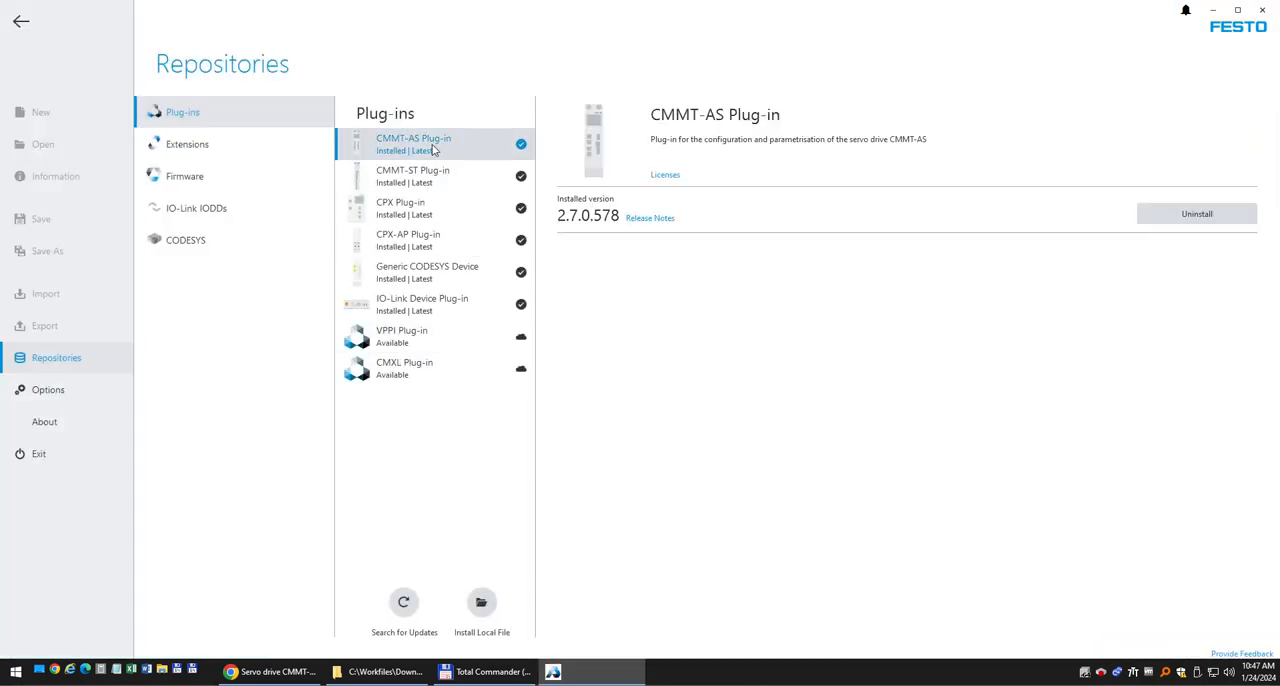
pyautogui.click(420, 168)
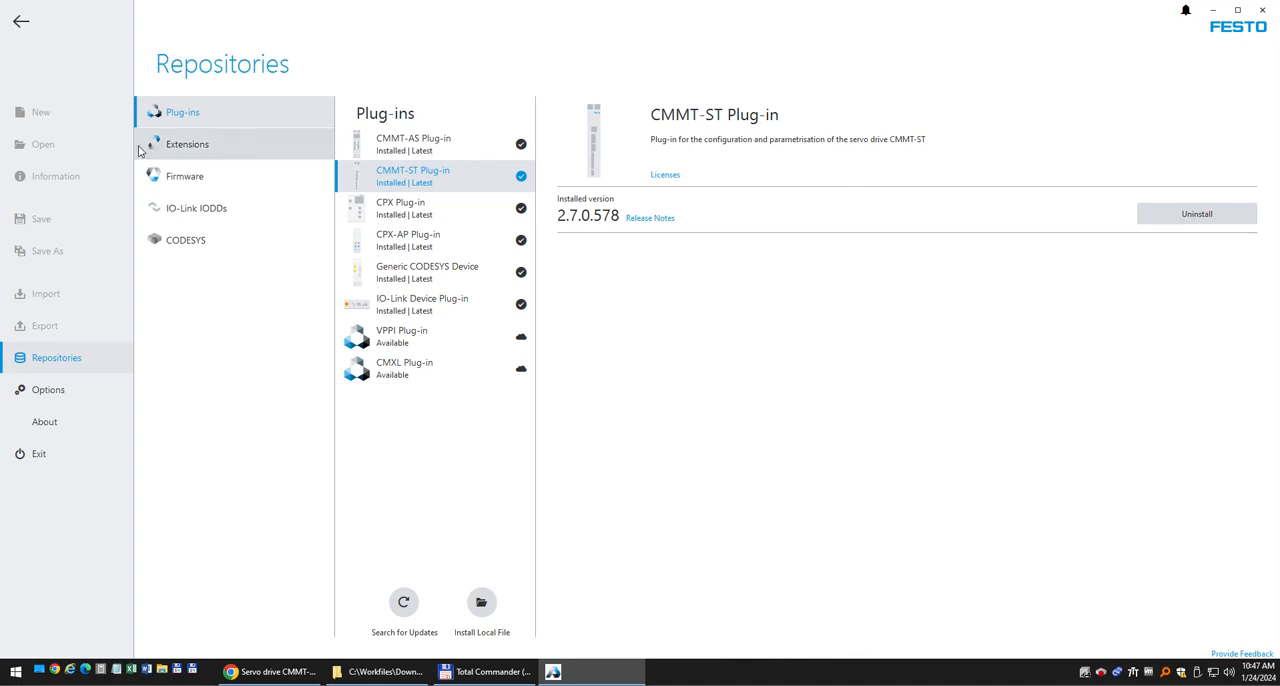
pyautogui.click(21, 24)
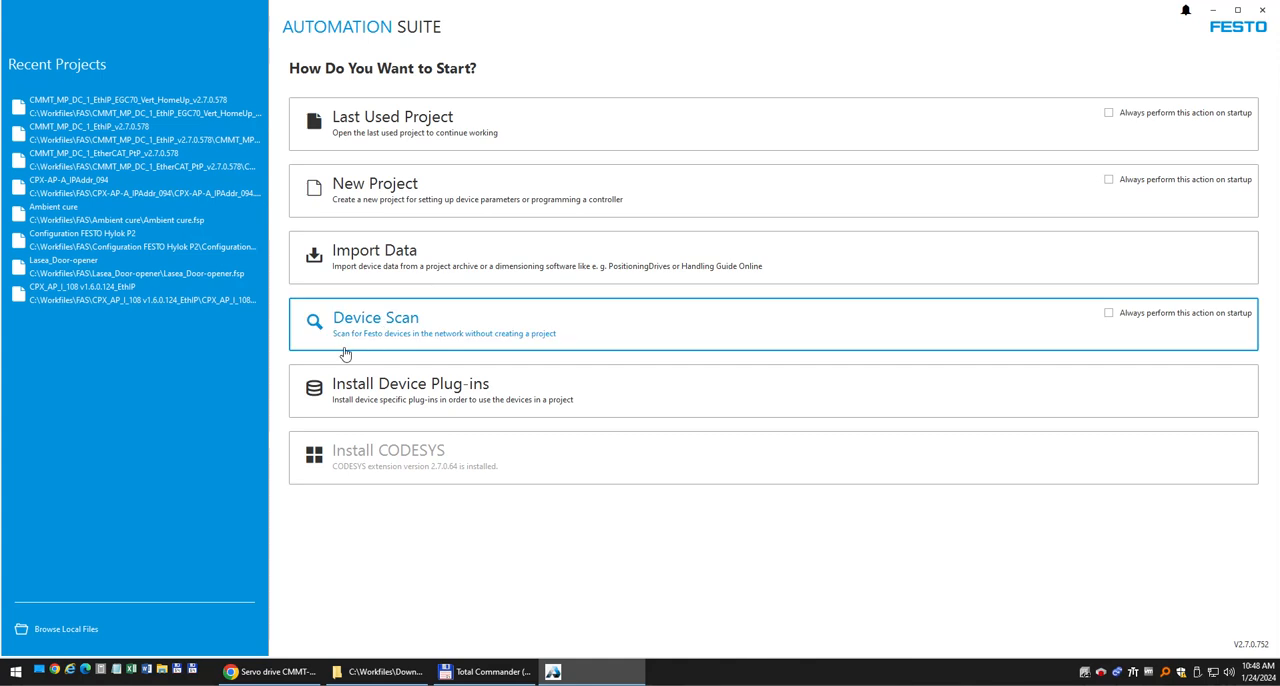
# Scan the network for Festo devices and activate the new IP address 192.168.1.98 on the CMMT-ST drive.
pyautogui.click(423, 328)
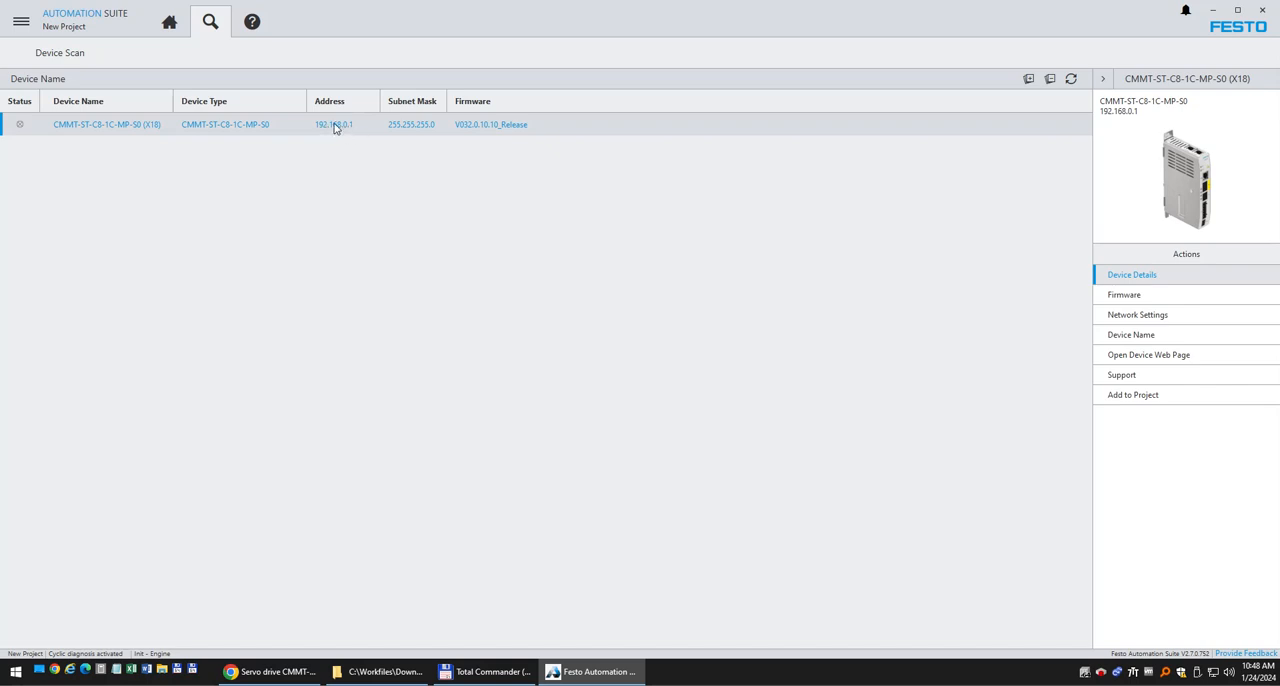
pyautogui.click(1155, 316)
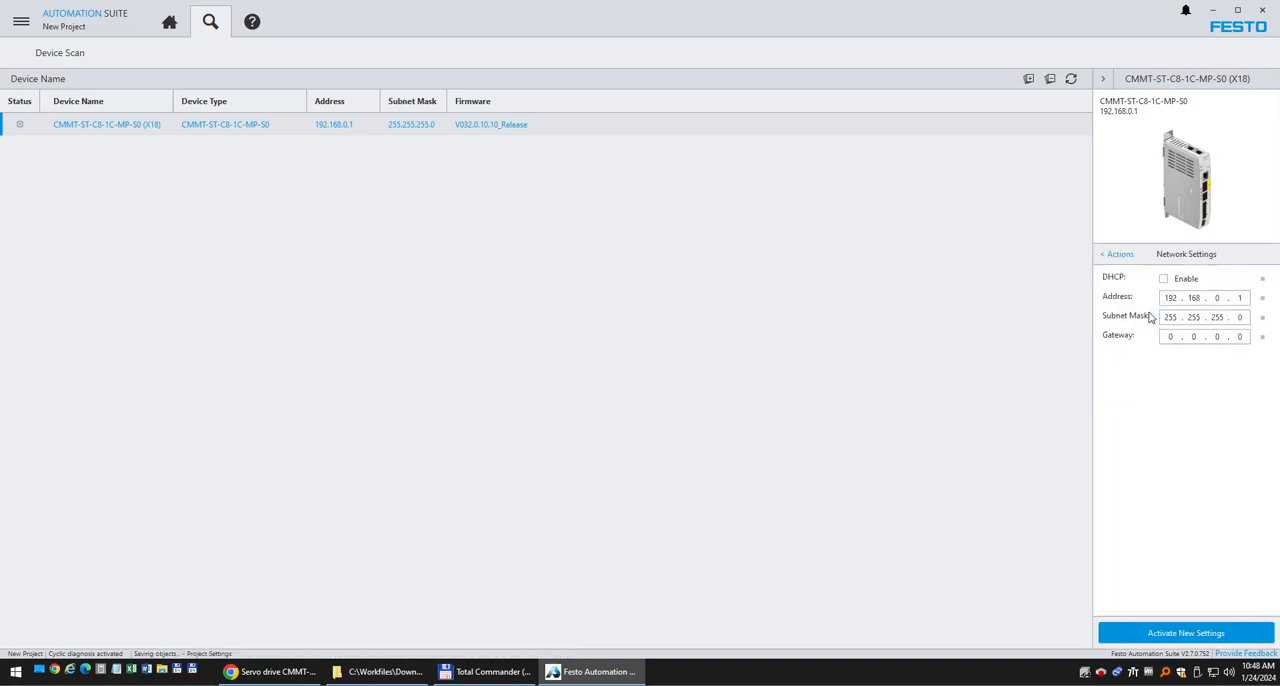
pyautogui.click(1217, 298)
pyautogui.write('1.')
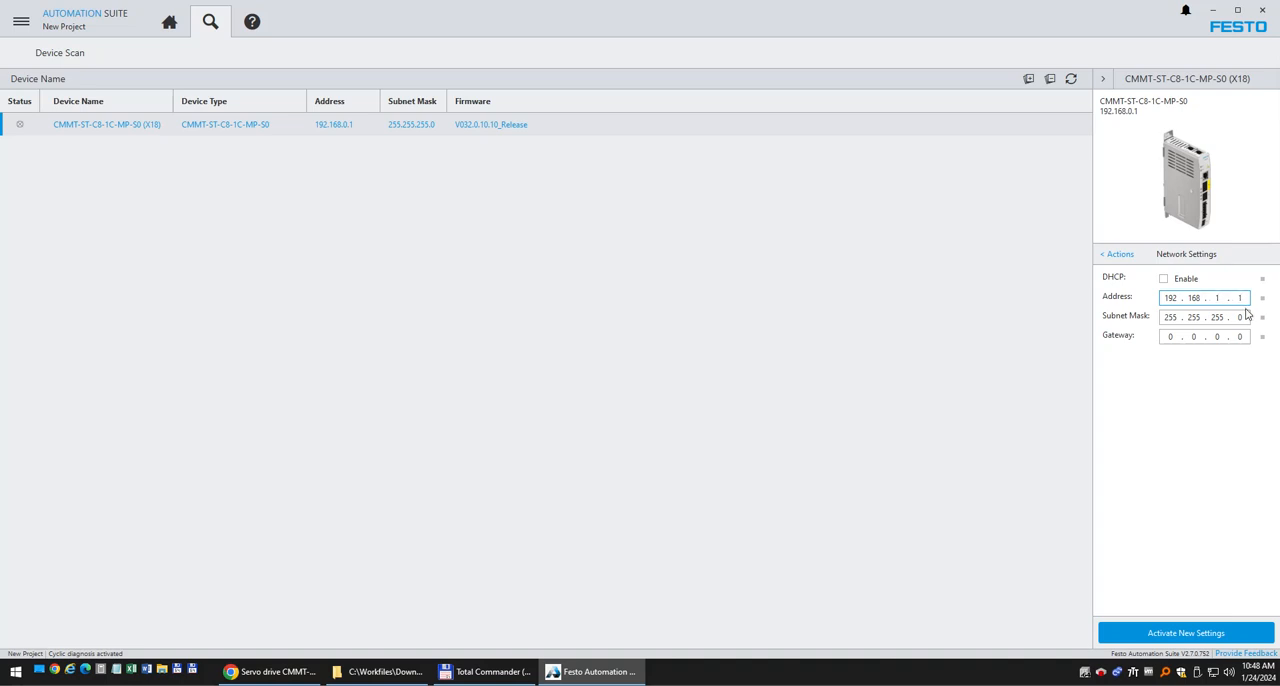
pyautogui.write('98')
pyautogui.click(1209, 637)
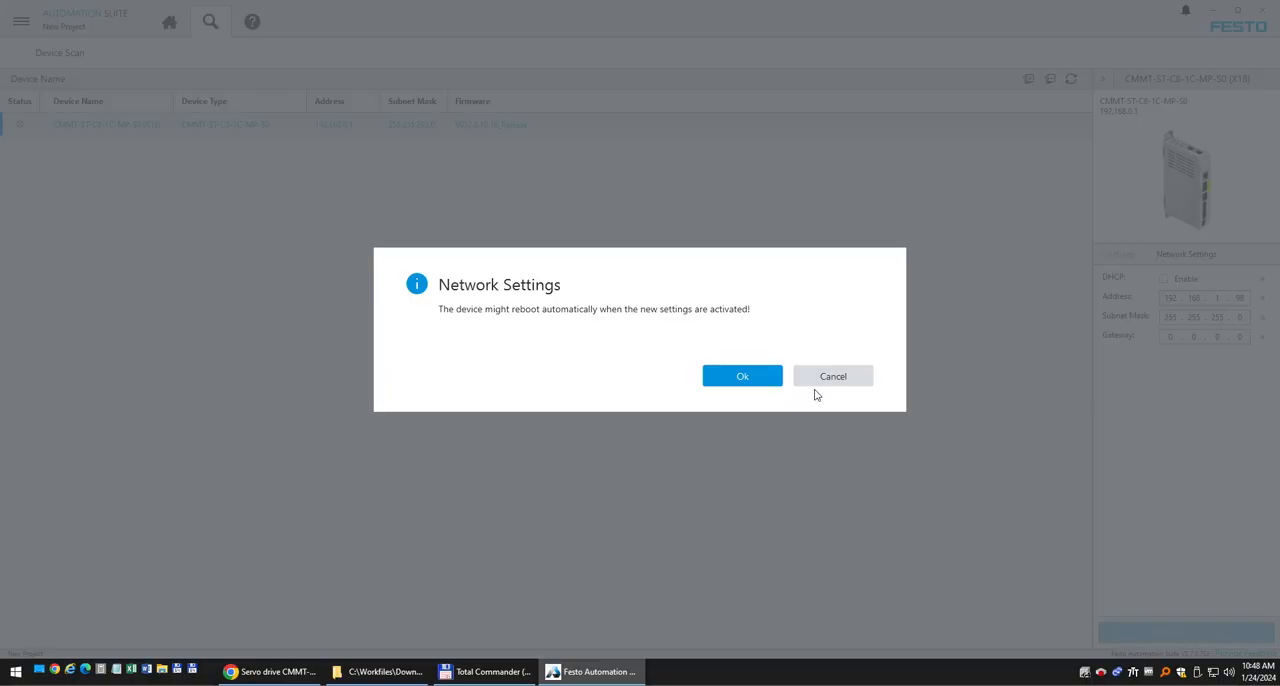
pyautogui.click(771, 375)
pyautogui.click(798, 377)
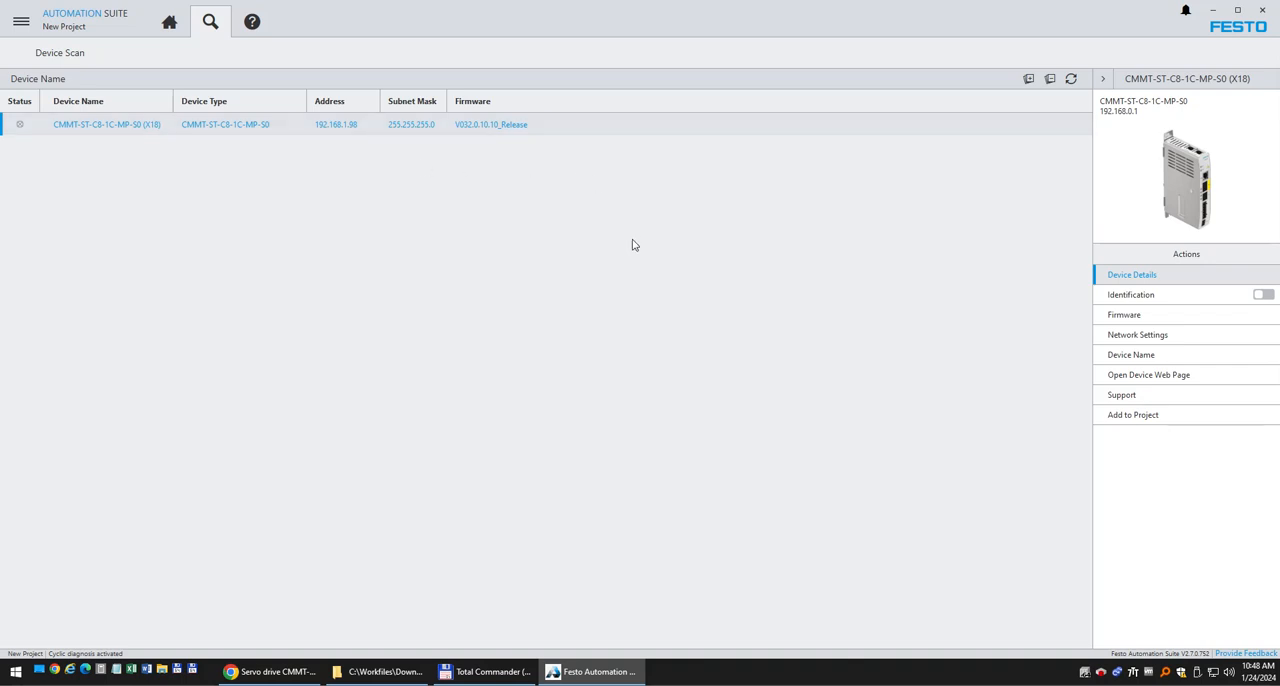
# Open the drive's available firmware list, then switch to Total Commander and check the release folders in C:\Workfiles\Firmware.
pyautogui.click(1150, 316)
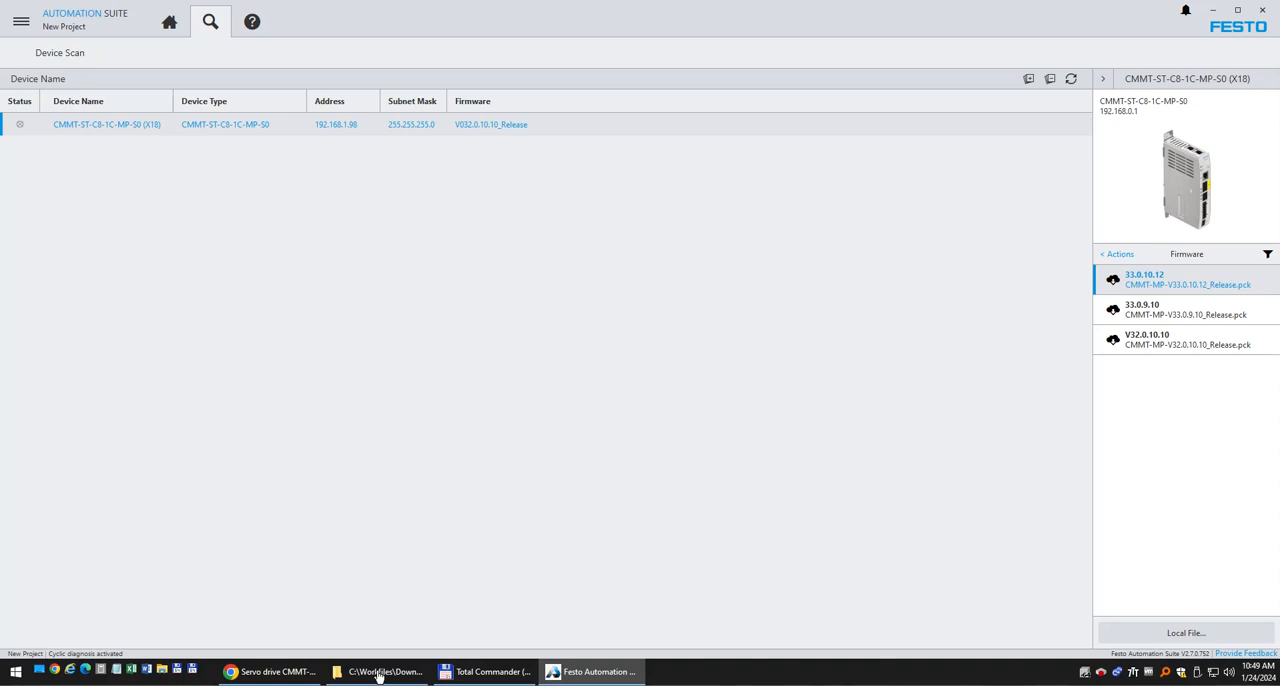
pyautogui.click(479, 672)
pyautogui.click(58, 128)
pyautogui.click(46, 113)
pyautogui.doubleClick(46, 113)
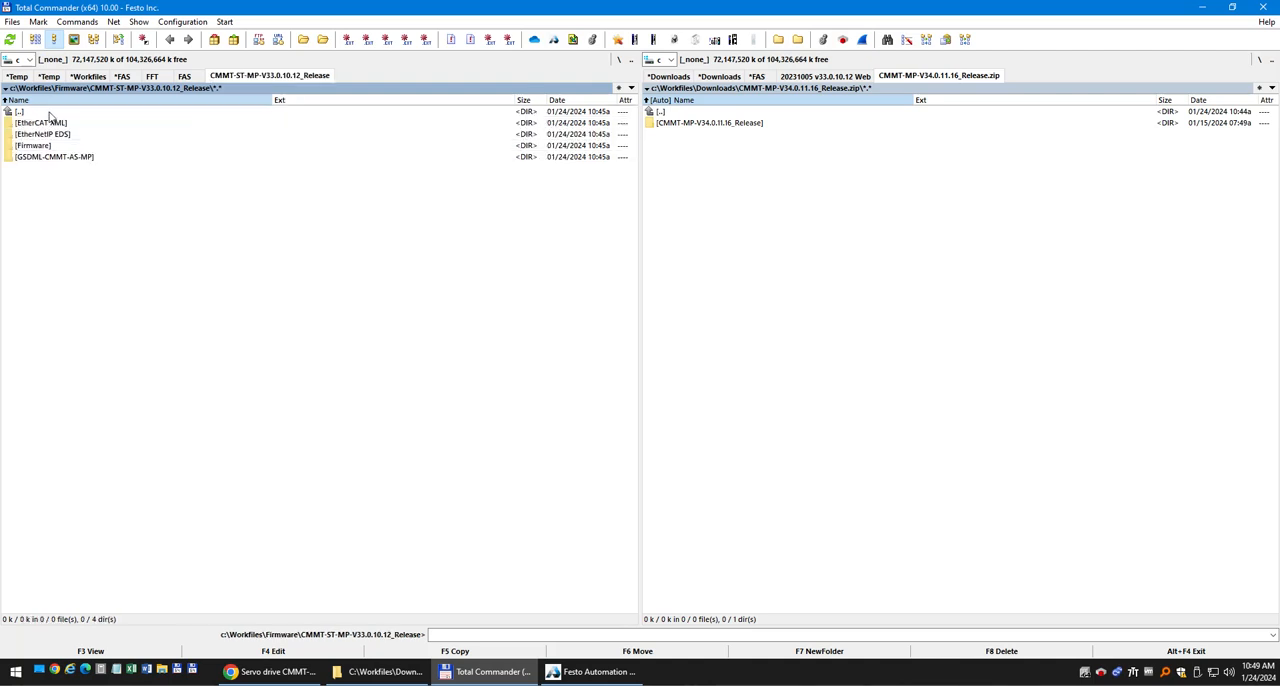
pyautogui.doubleClick(50, 114)
pyautogui.click(93, 123)
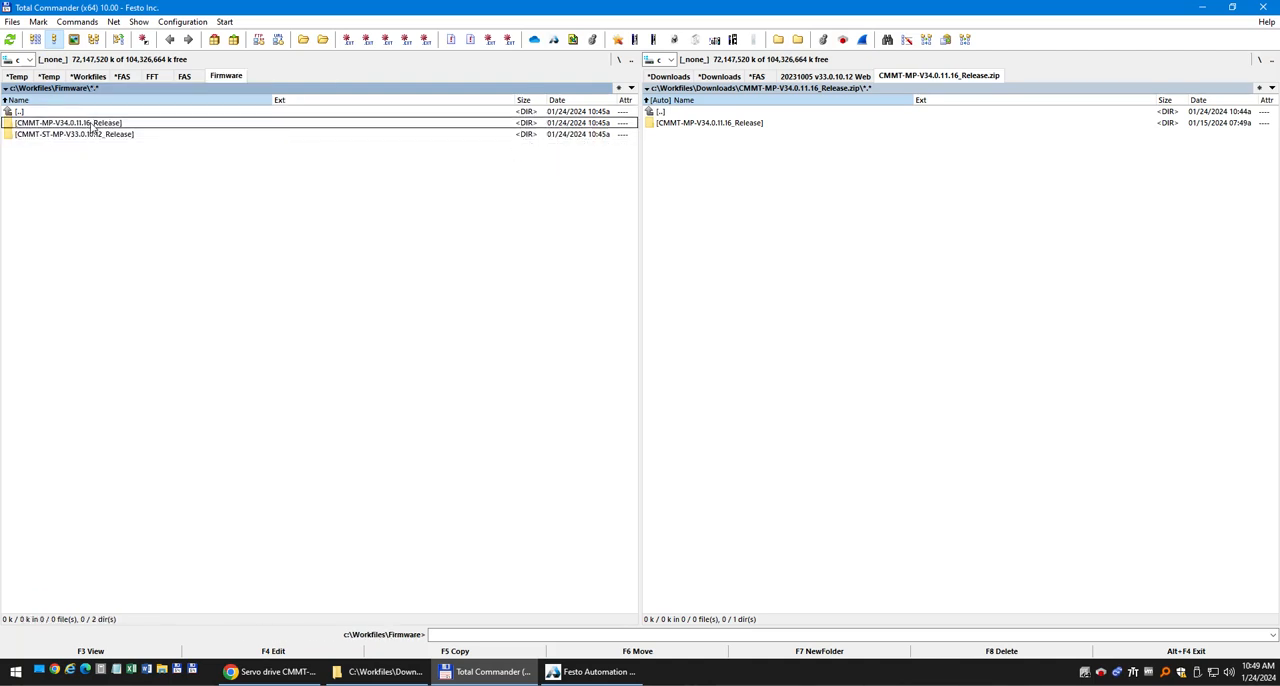
pyautogui.click(95, 135)
pyautogui.click(95, 126)
pyautogui.click(101, 137)
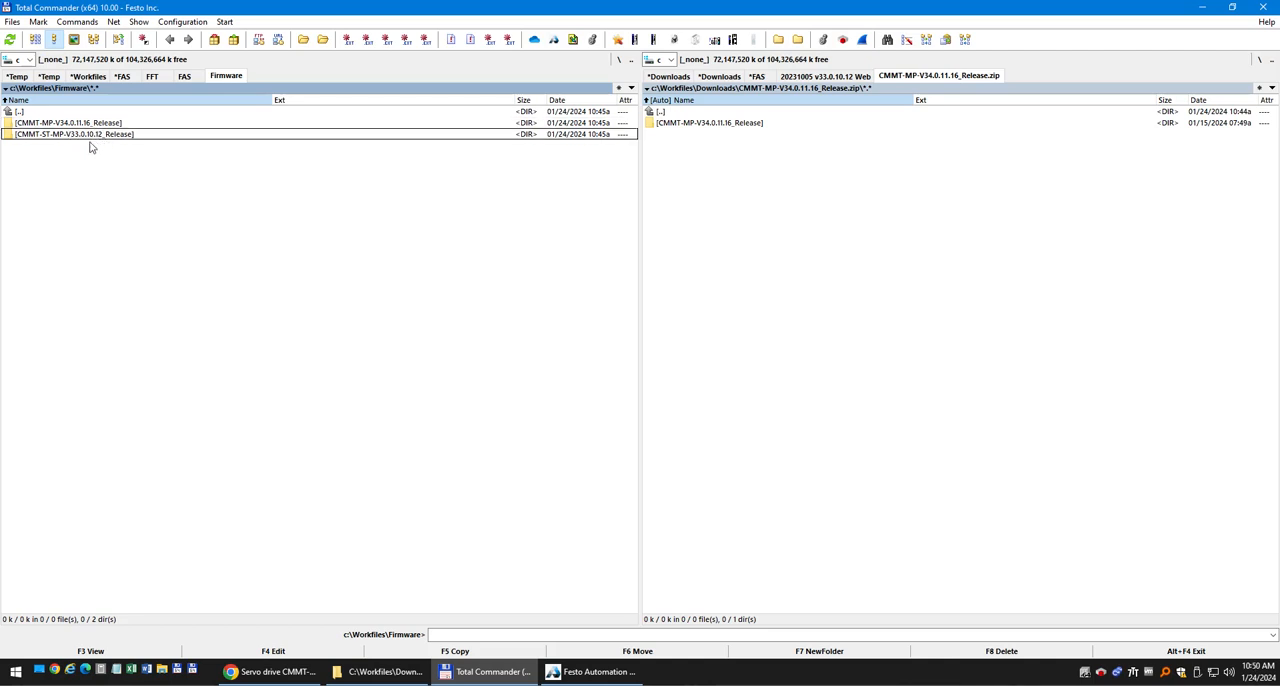
pyautogui.click(96, 126)
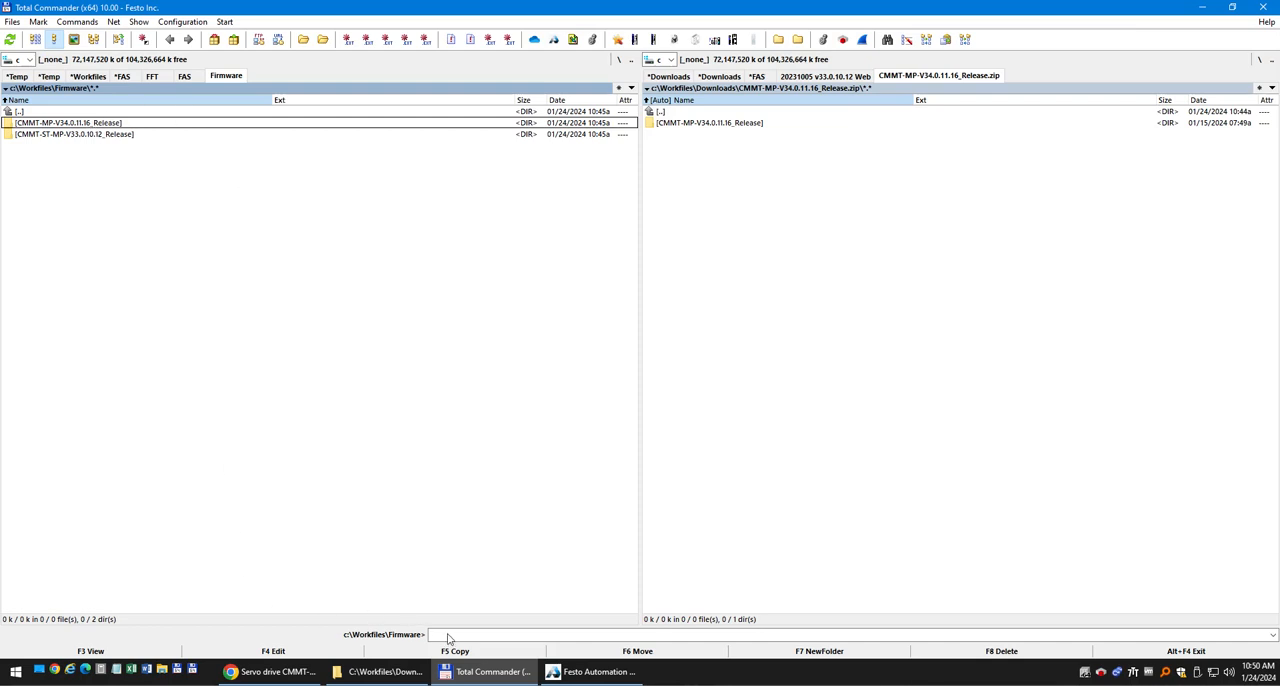
# Return to Festo Automation Suite and transfer firmware 33.0.10.12 (CMMT-MP-V33.0.10.12_Release.pck) to the CMMT-ST drive.
pyautogui.click(588, 672)
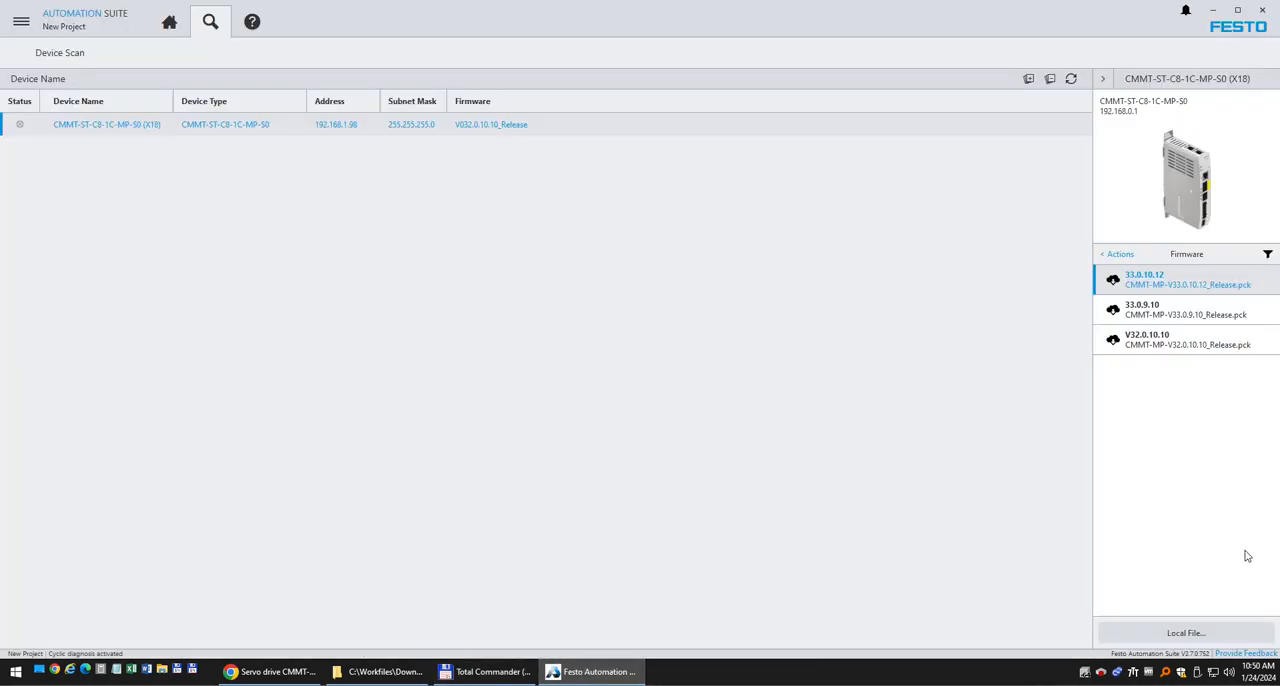
pyautogui.click(1176, 287)
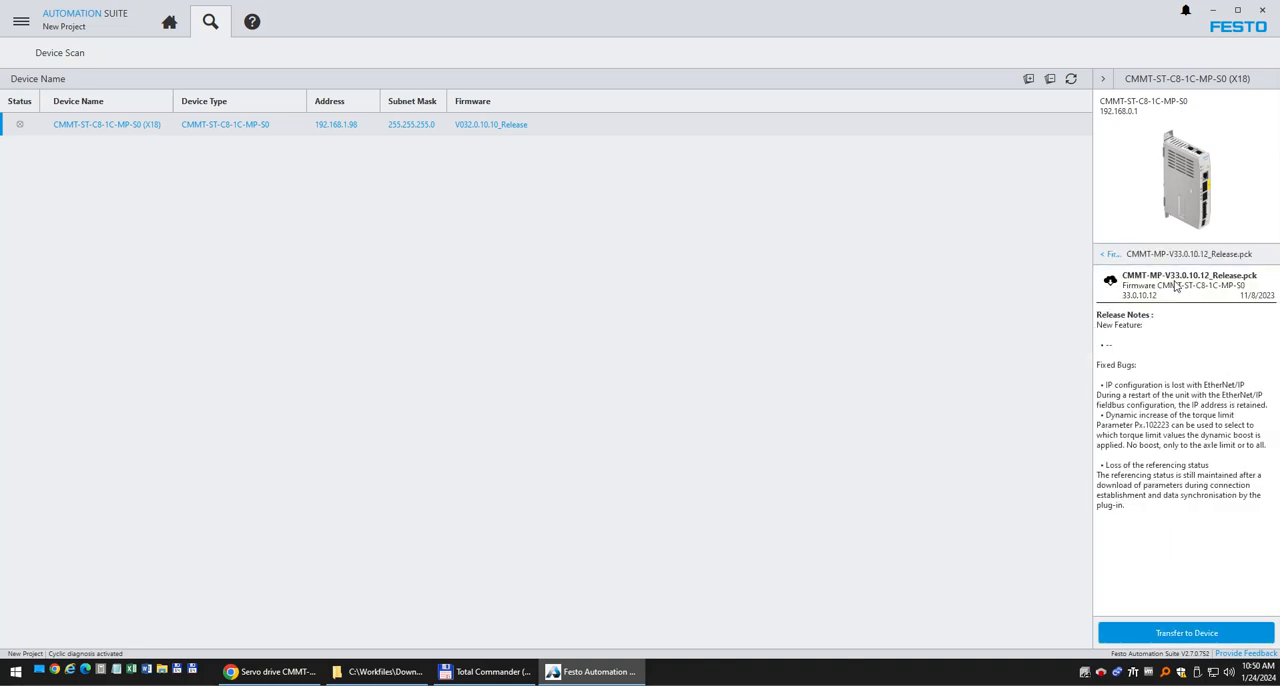
pyautogui.click(1183, 638)
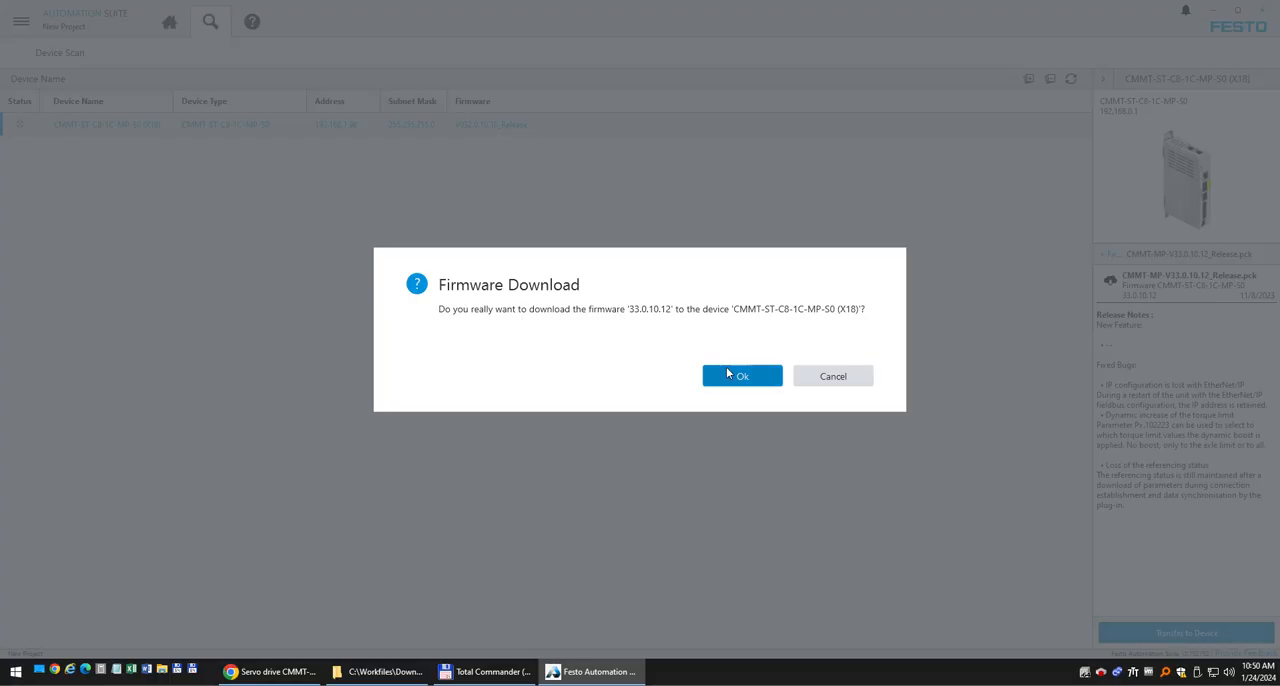
pyautogui.click(748, 378)
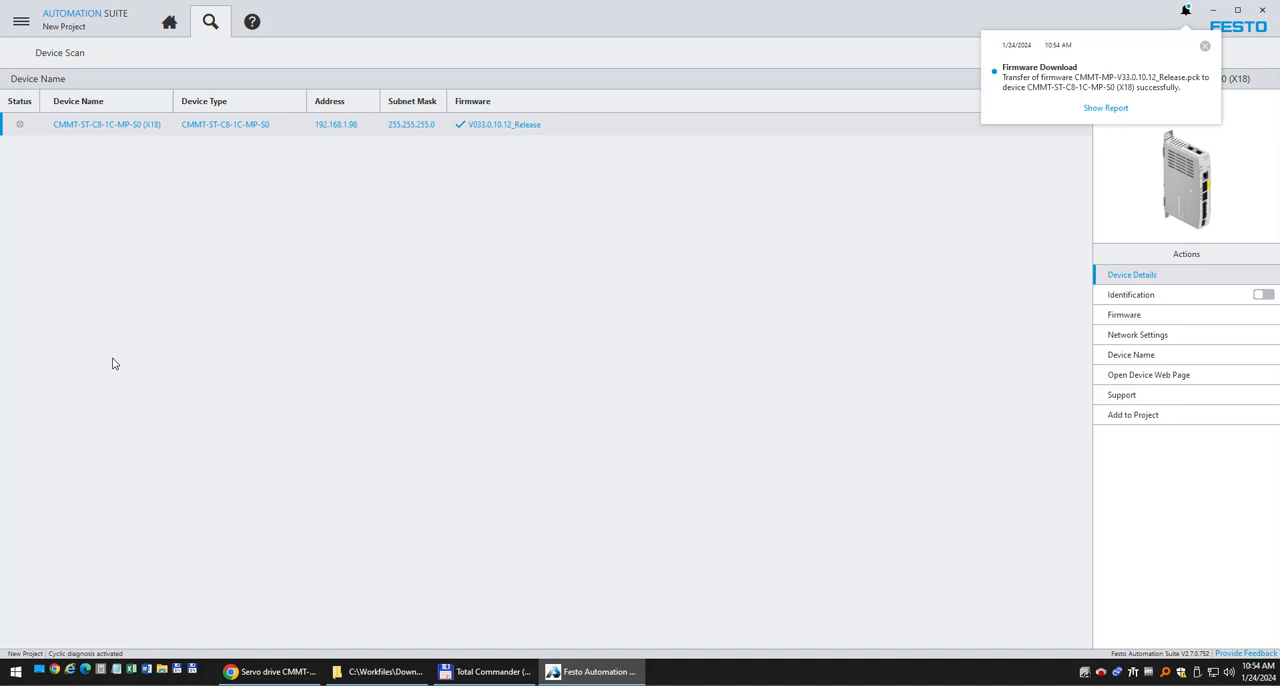
# View the firmware transfer report from the notifications, minimize the browser, and refresh the device scan.
pyautogui.click(1185, 12)
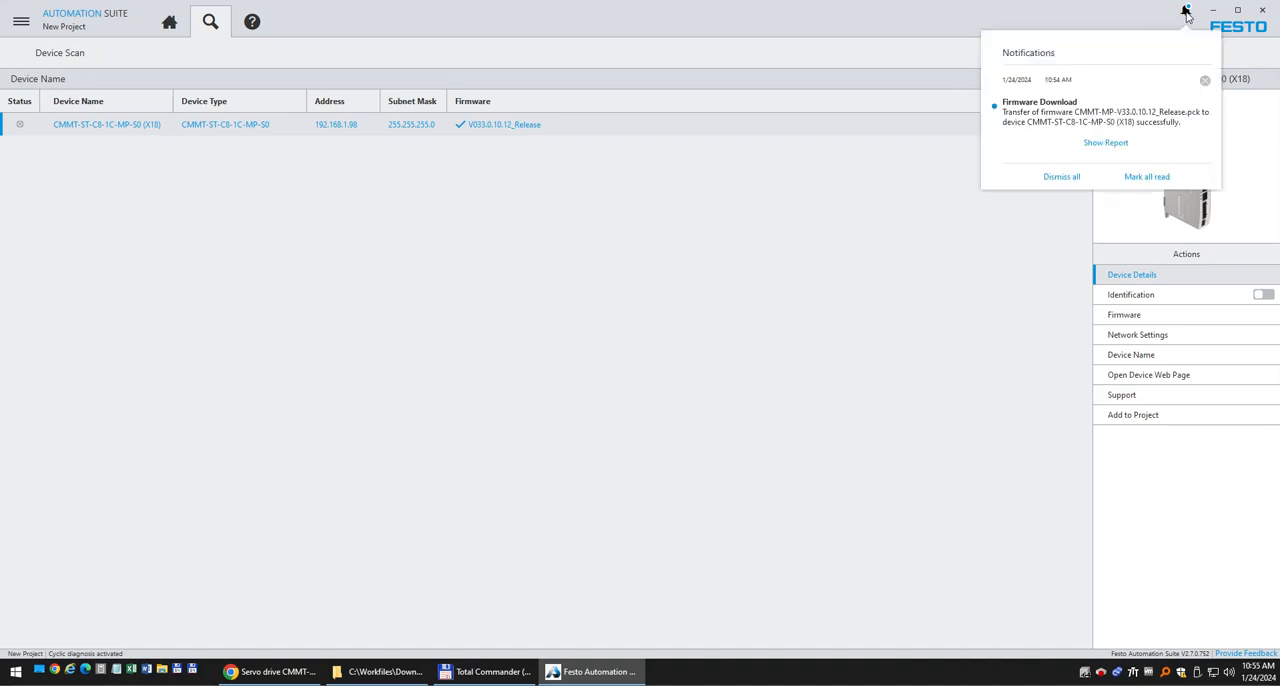
pyautogui.click(1106, 143)
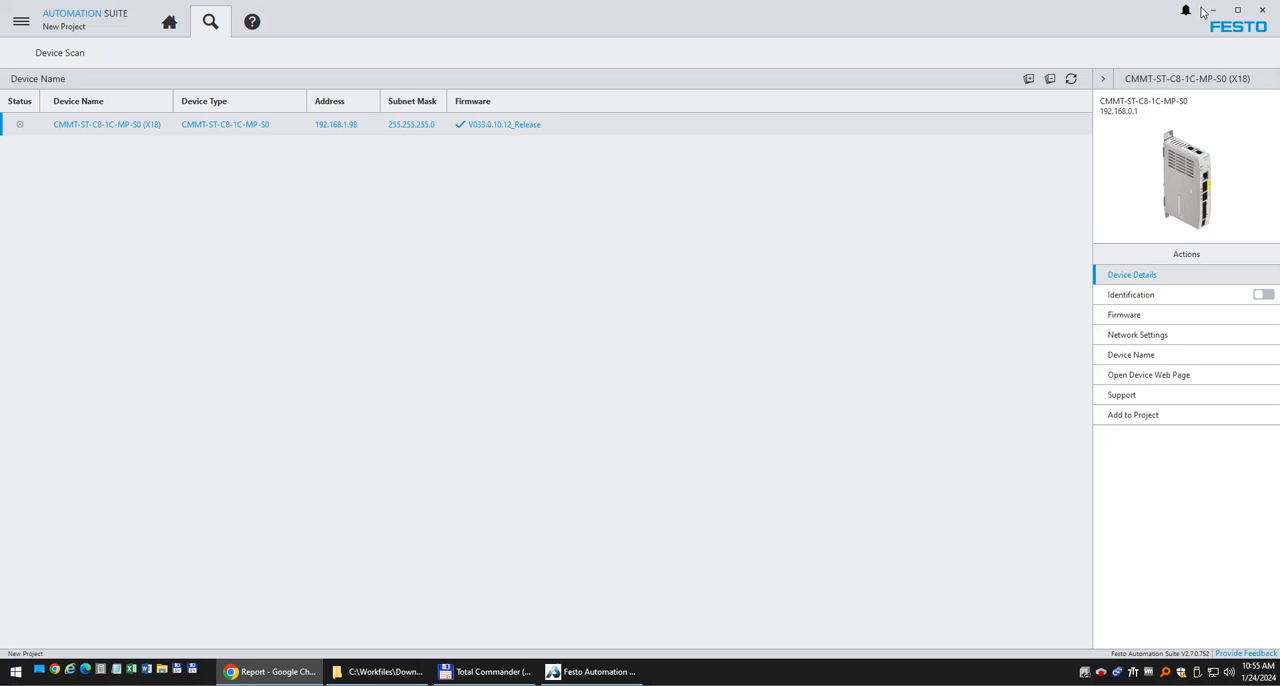
pyautogui.click(1203, 10)
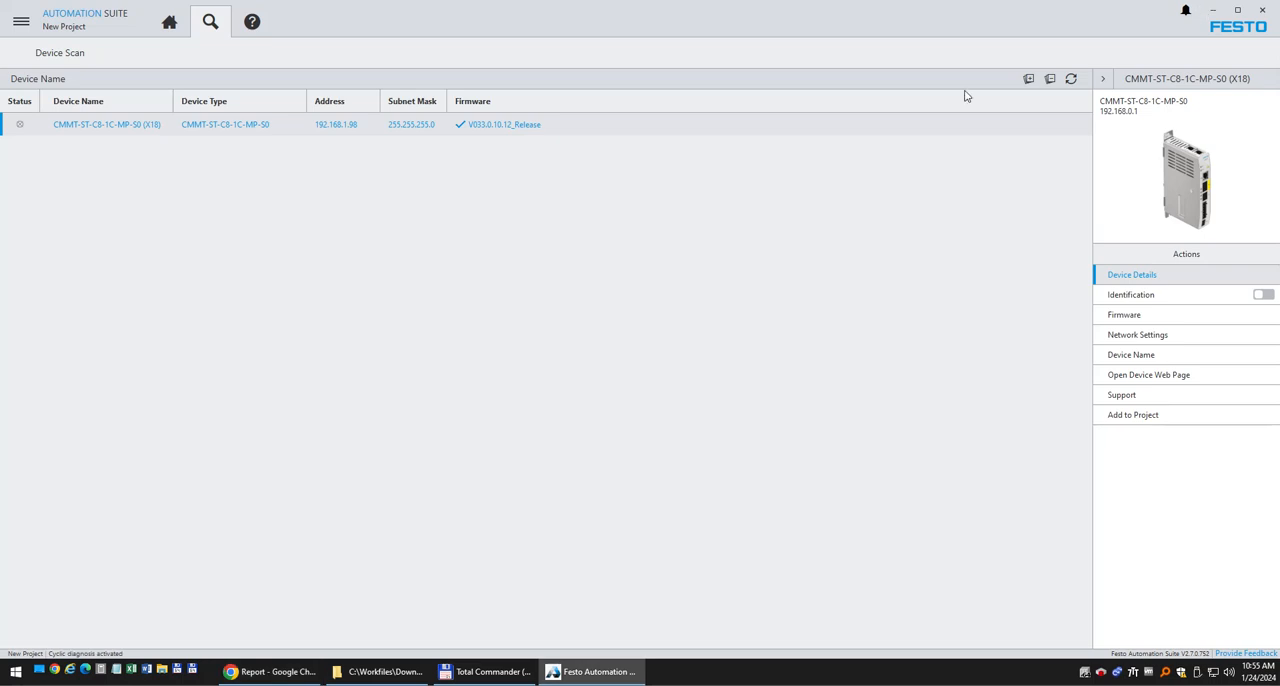
pyautogui.click(1071, 78)
# Open the firmware repository and list the CMMT-ST devices with available firmware.
pyautogui.click(22, 24)
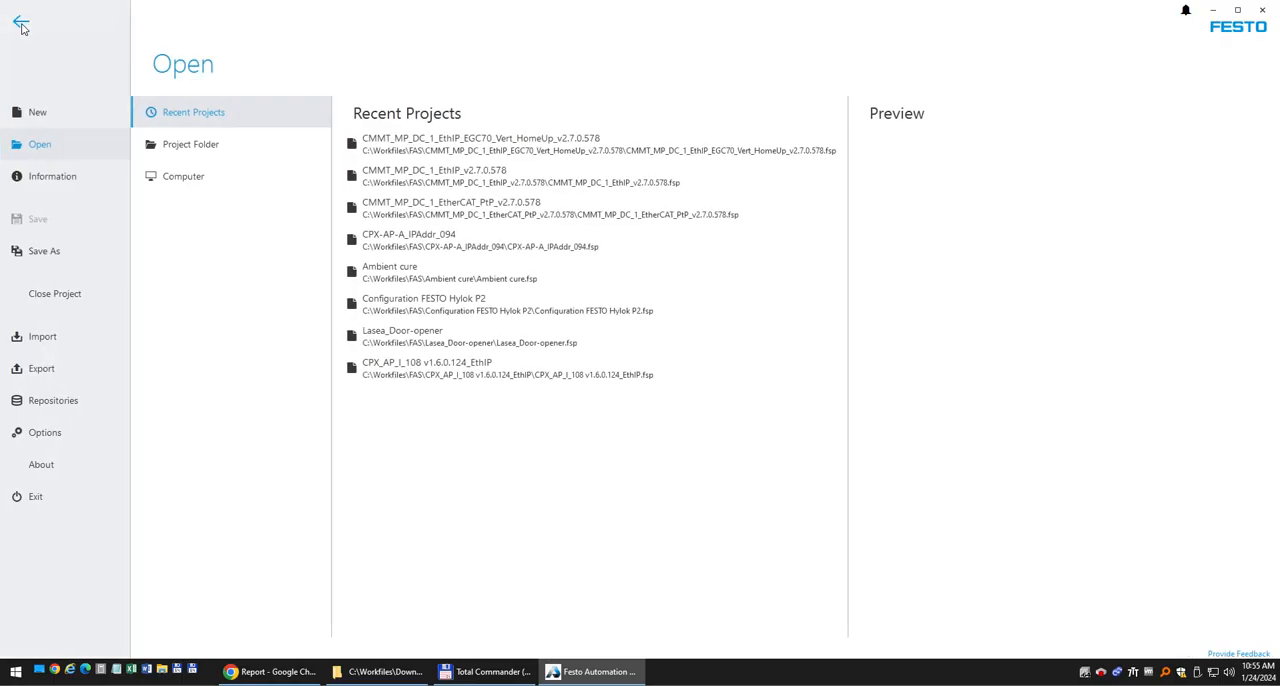
pyautogui.click(57, 401)
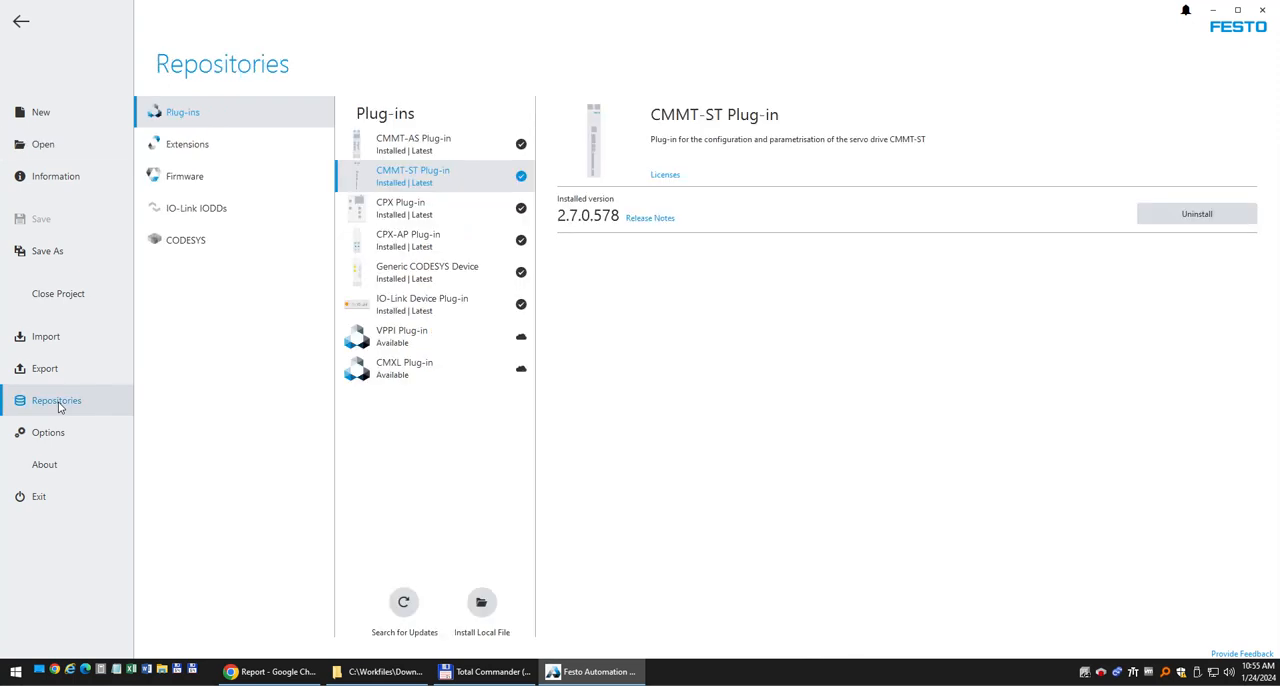
pyautogui.click(183, 177)
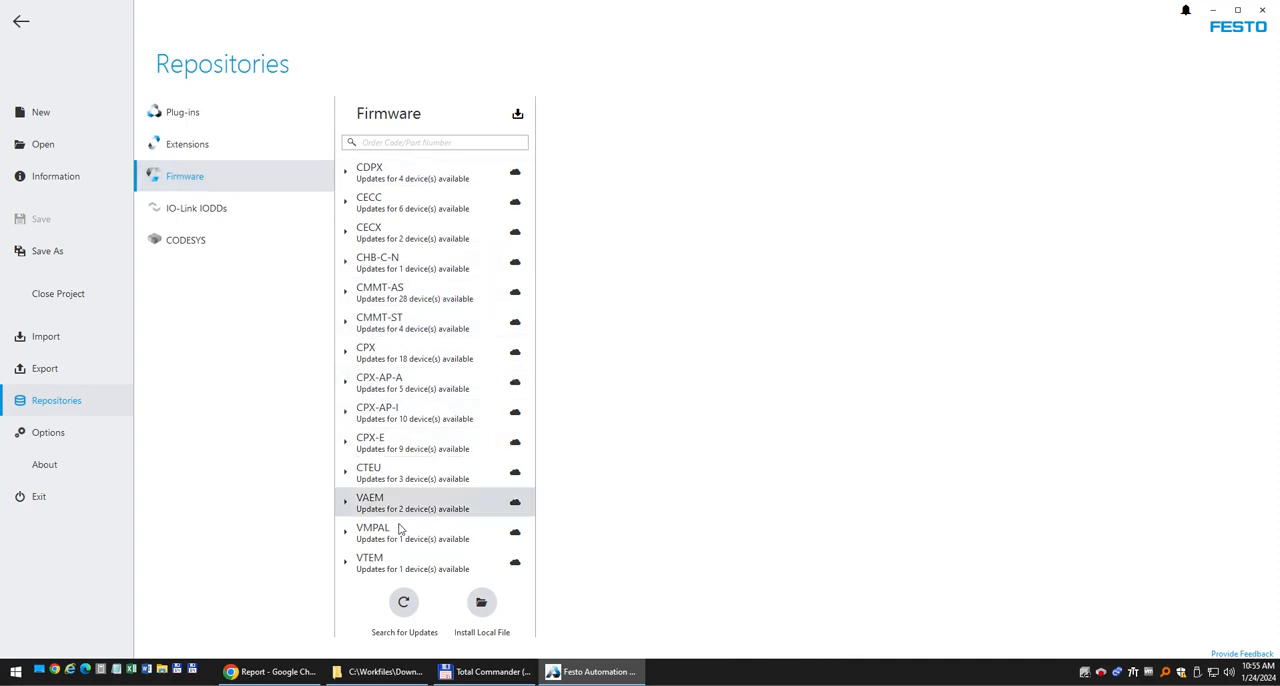
pyautogui.click(345, 323)
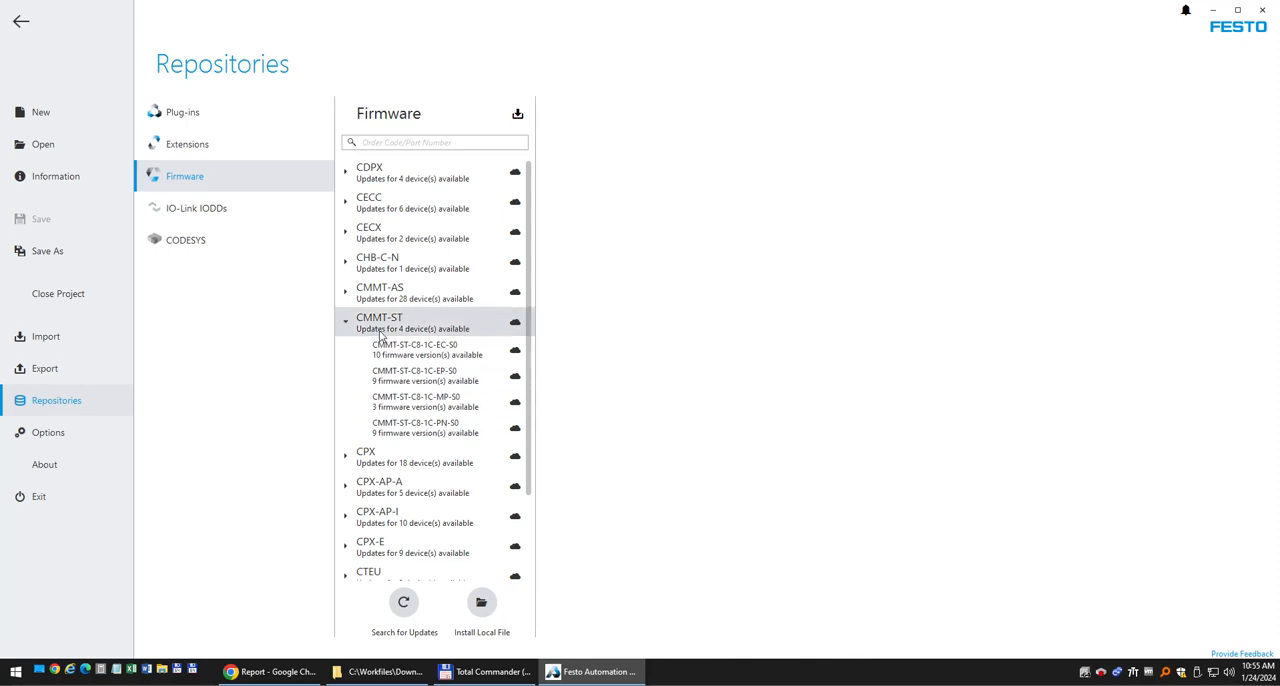
# Look through the CMMT-AS device variants in the firmware repository and collapse that group.
pyautogui.click(346, 295)
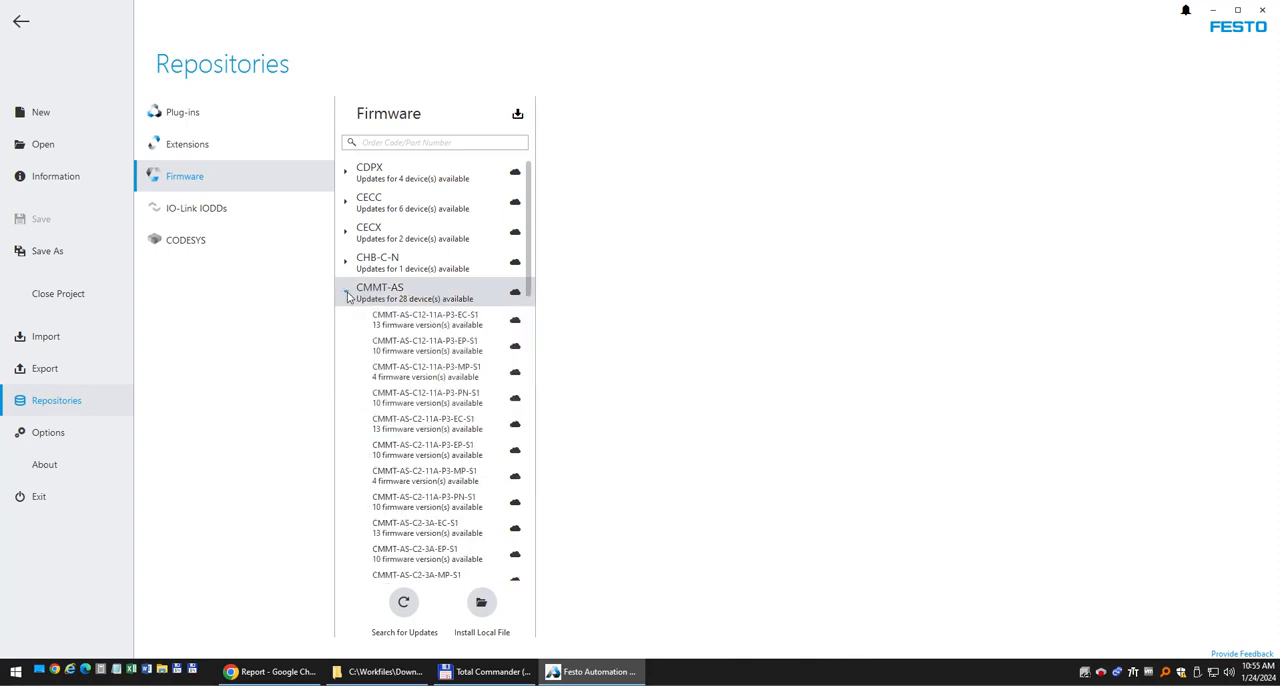
pyautogui.moveTo(531, 258); pyautogui.dragTo(534, 277)
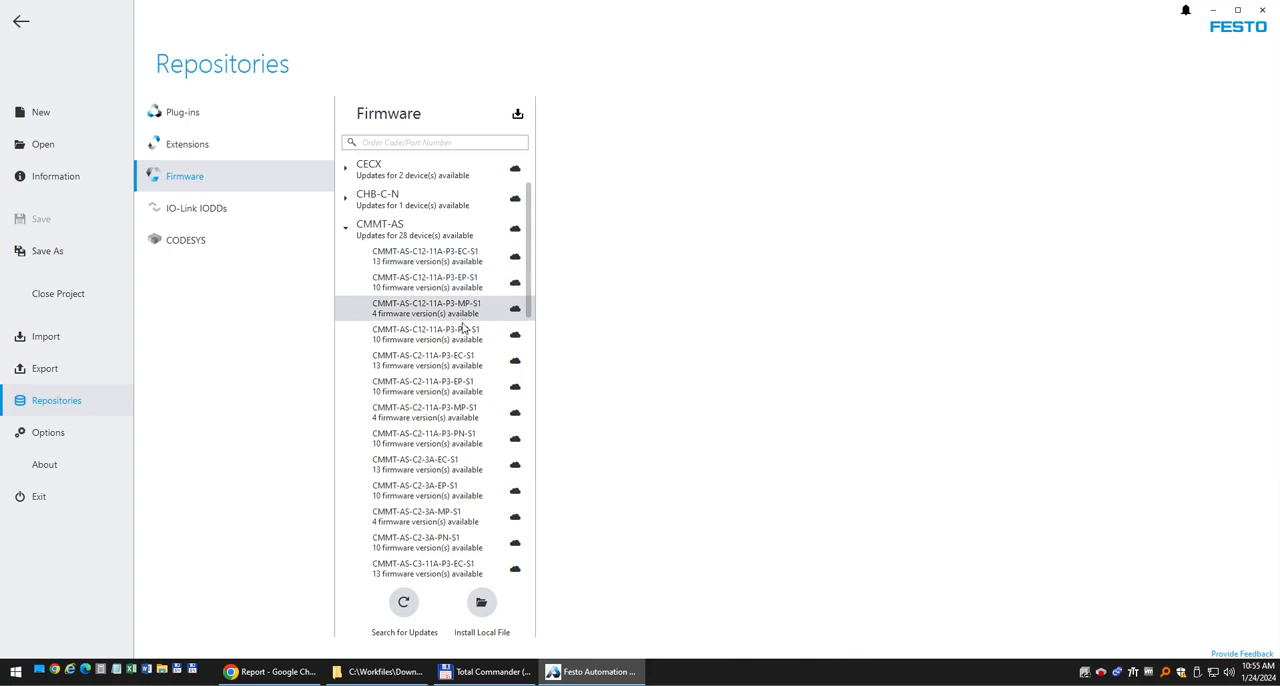
pyautogui.moveTo(528, 290); pyautogui.dragTo(524, 455)
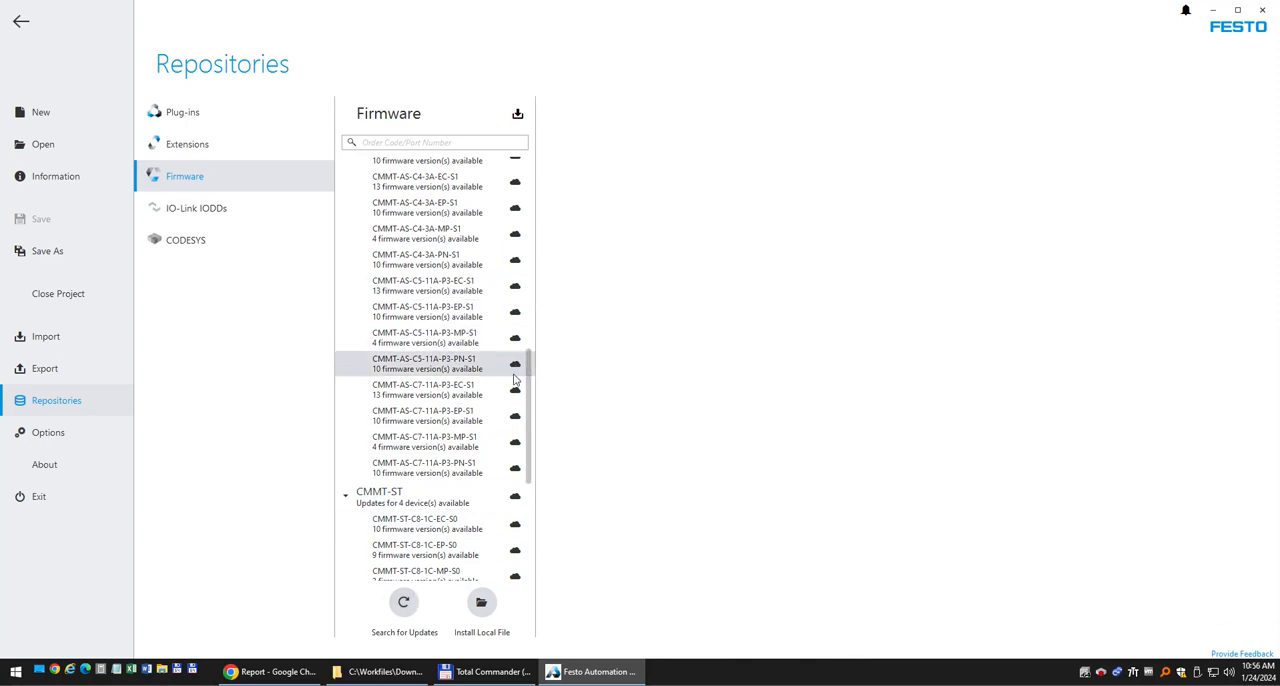
pyautogui.moveTo(530, 404); pyautogui.dragTo(543, 229)
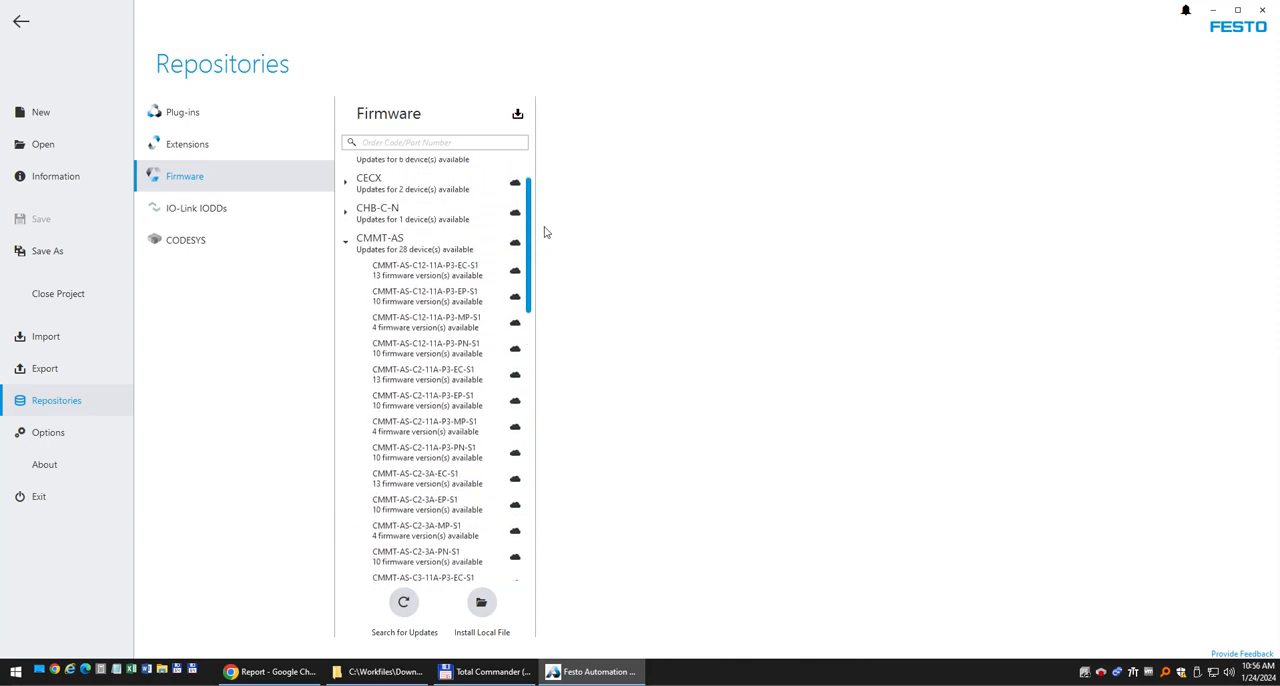
pyautogui.click(388, 244)
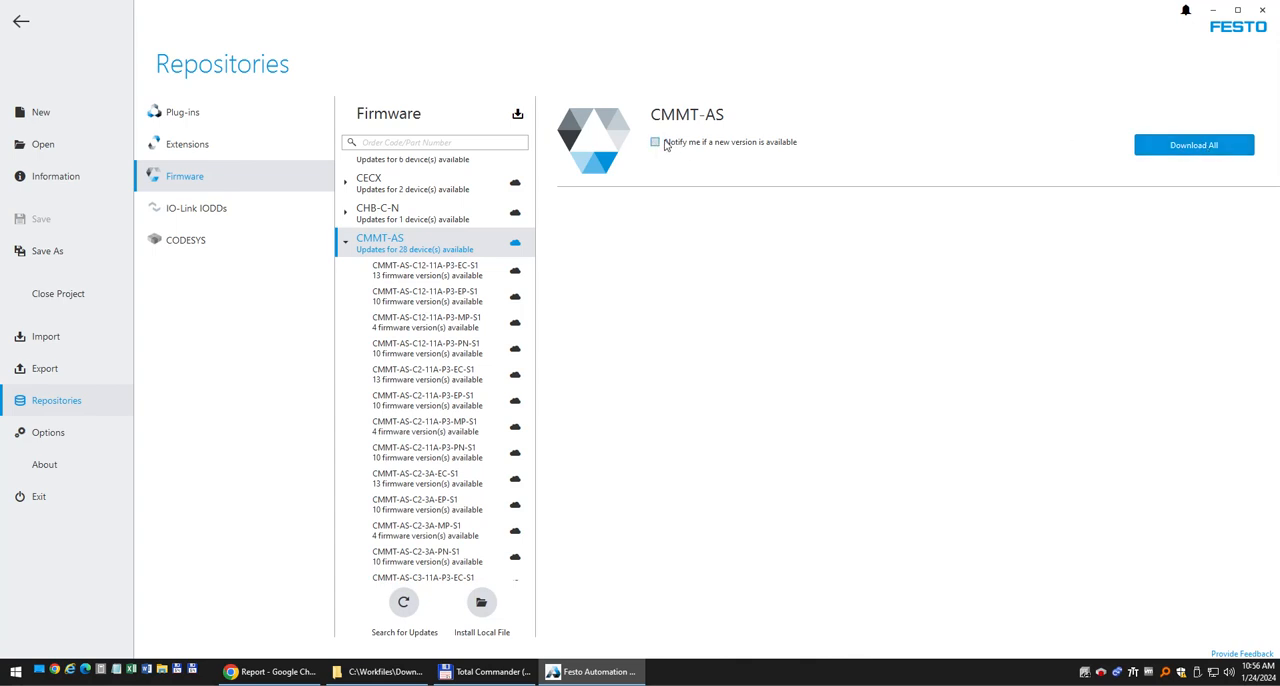
pyautogui.click(347, 249)
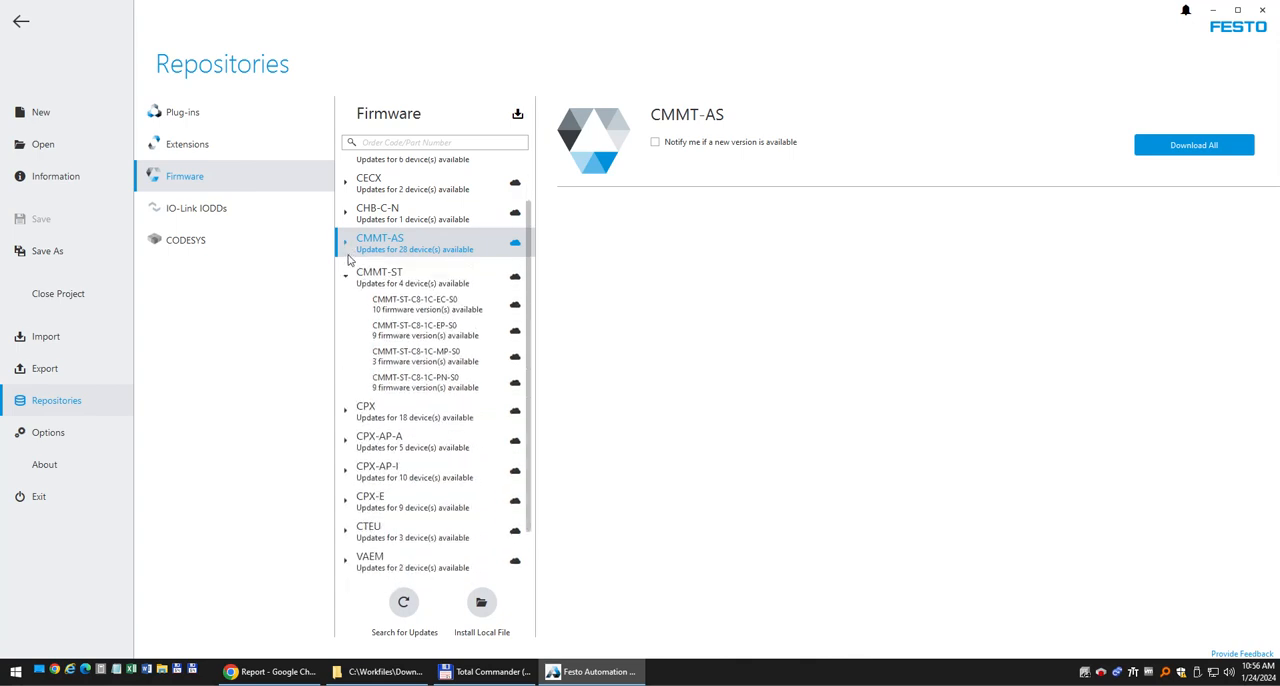
# Show the firmware versions for CMMT-ST-C8-1C-MP-S0 and read the release notes of 33.0.10.12.
pyautogui.click(424, 360)
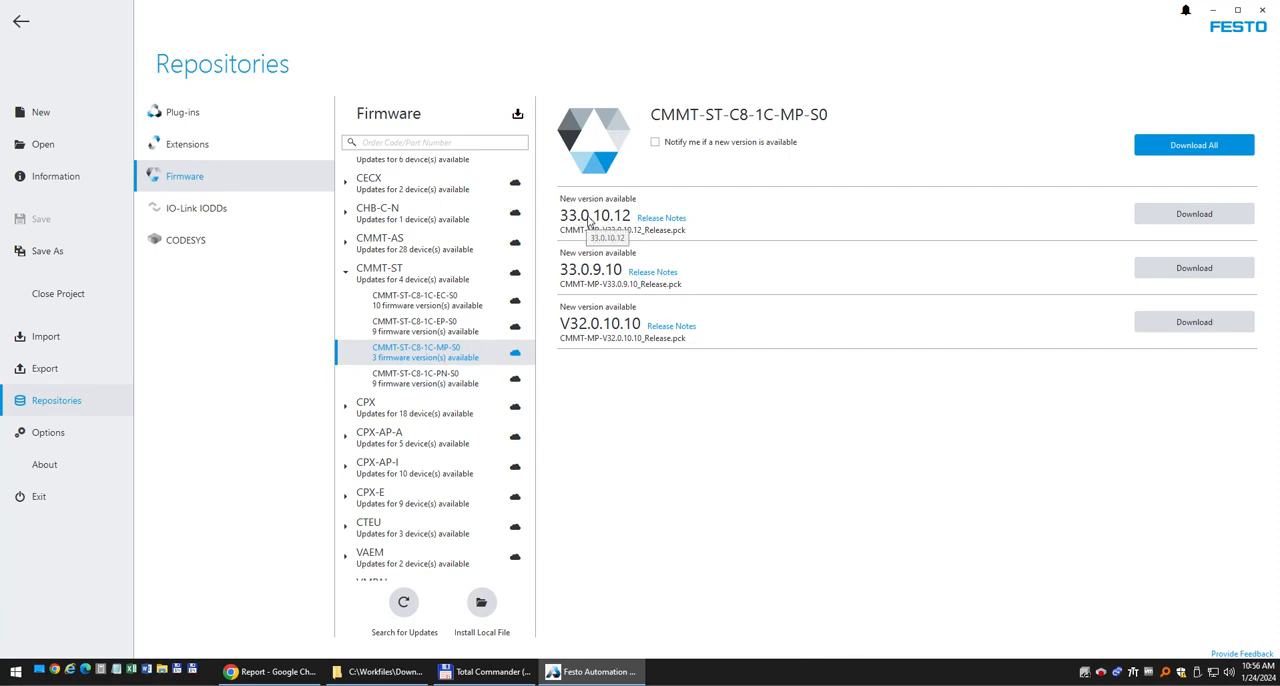
pyautogui.click(675, 228)
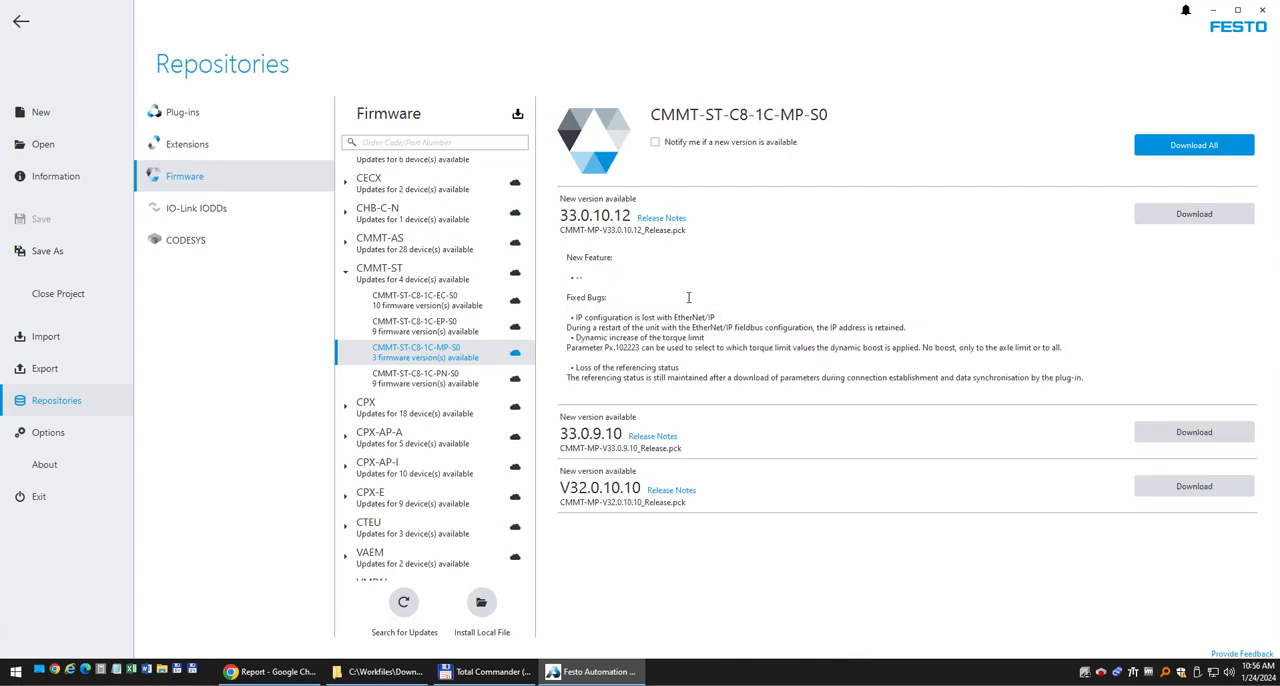
pyautogui.click(658, 220)
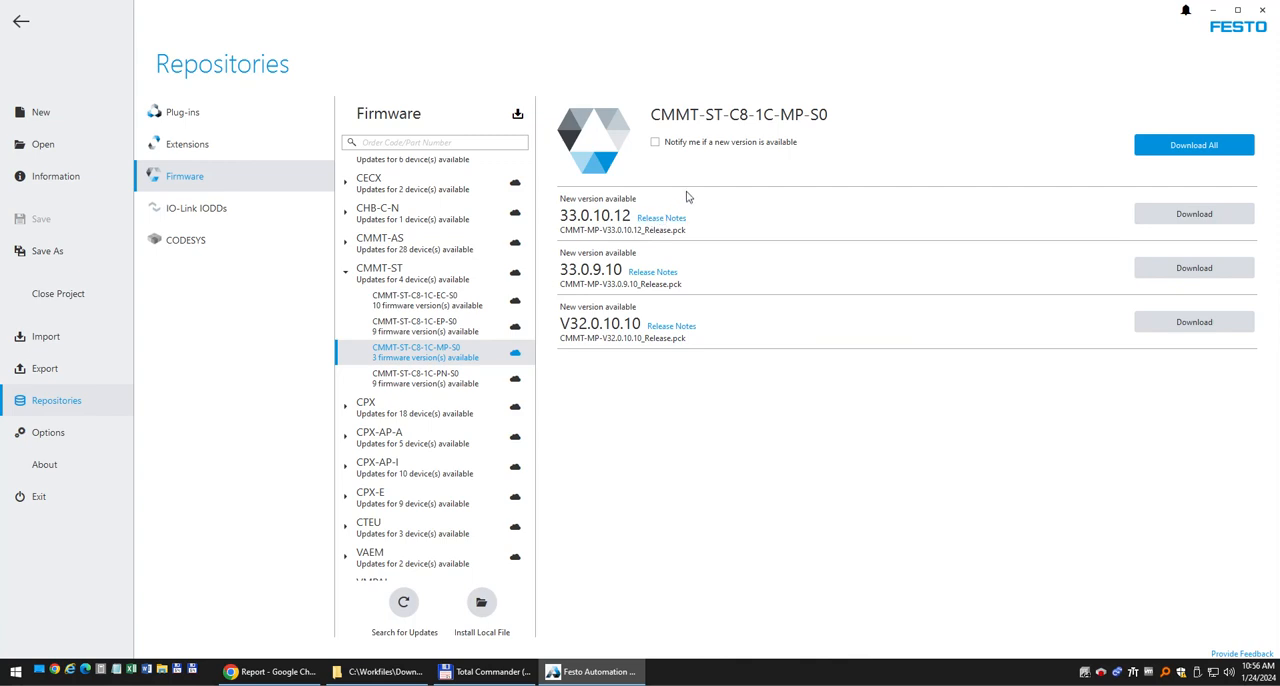
# Check the release folders in Total Commander, and switch to Chrome to list the Firmware Package versions on the Festo product page.
pyautogui.click(480, 671)
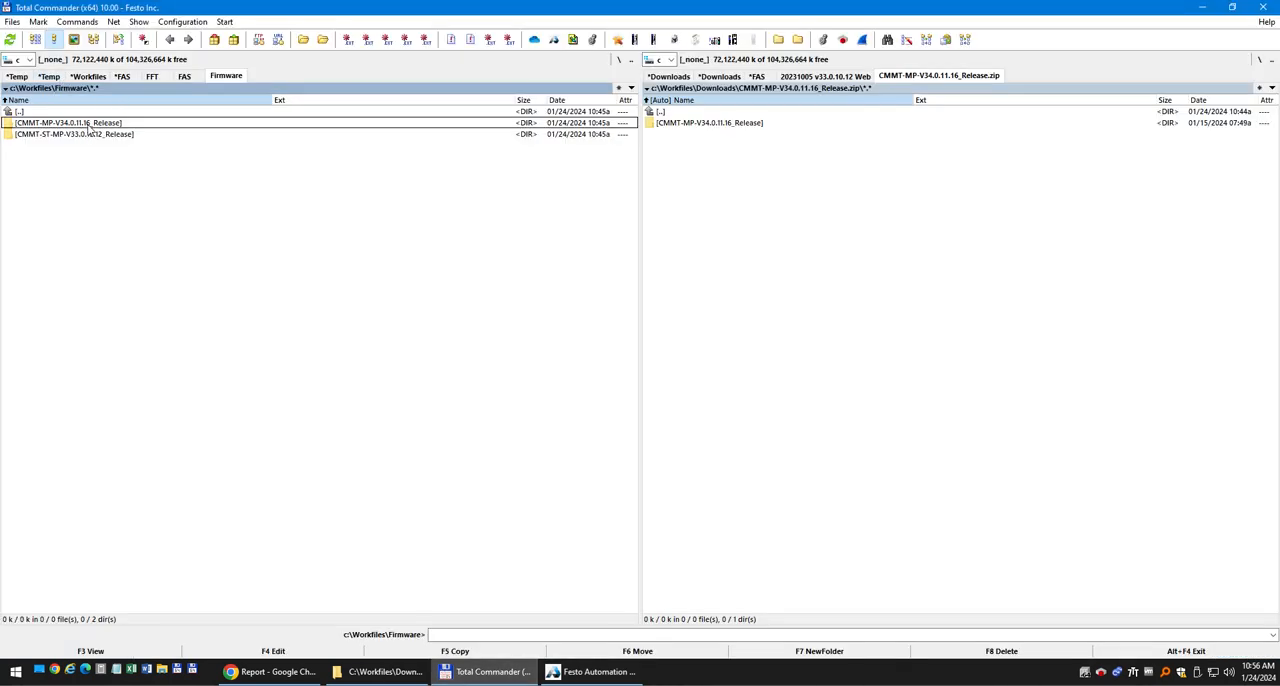
pyautogui.click(592, 671)
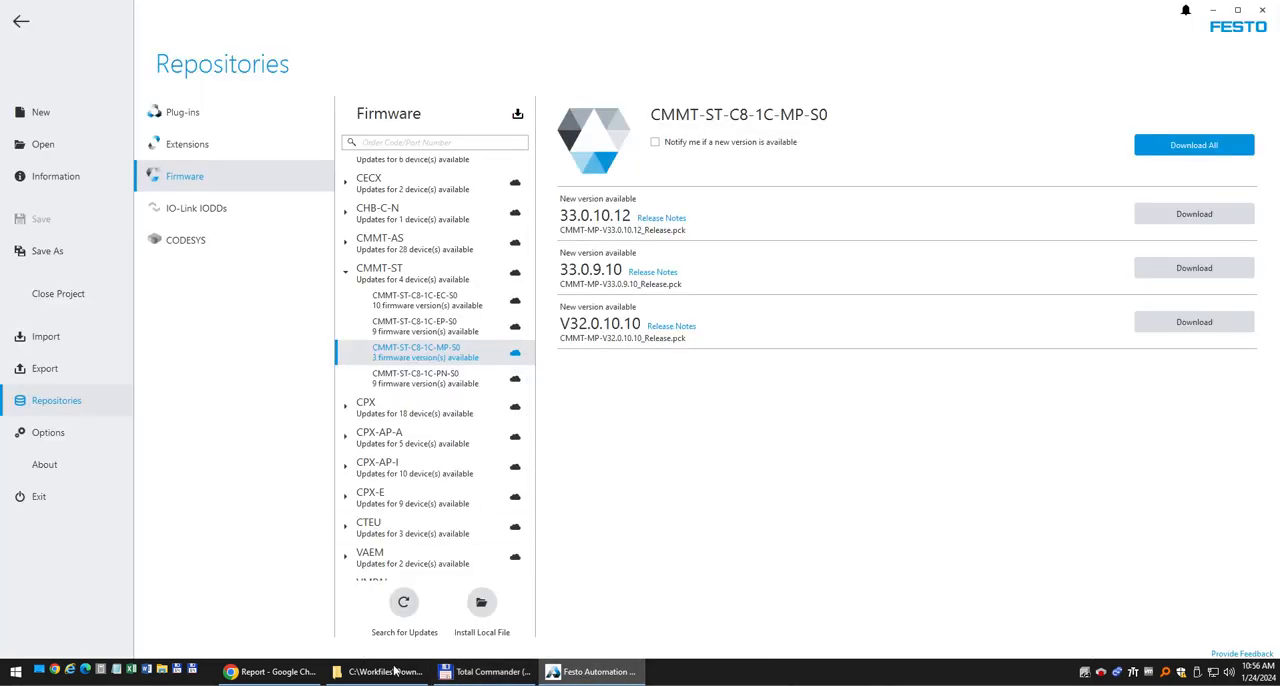
pyautogui.click(278, 670)
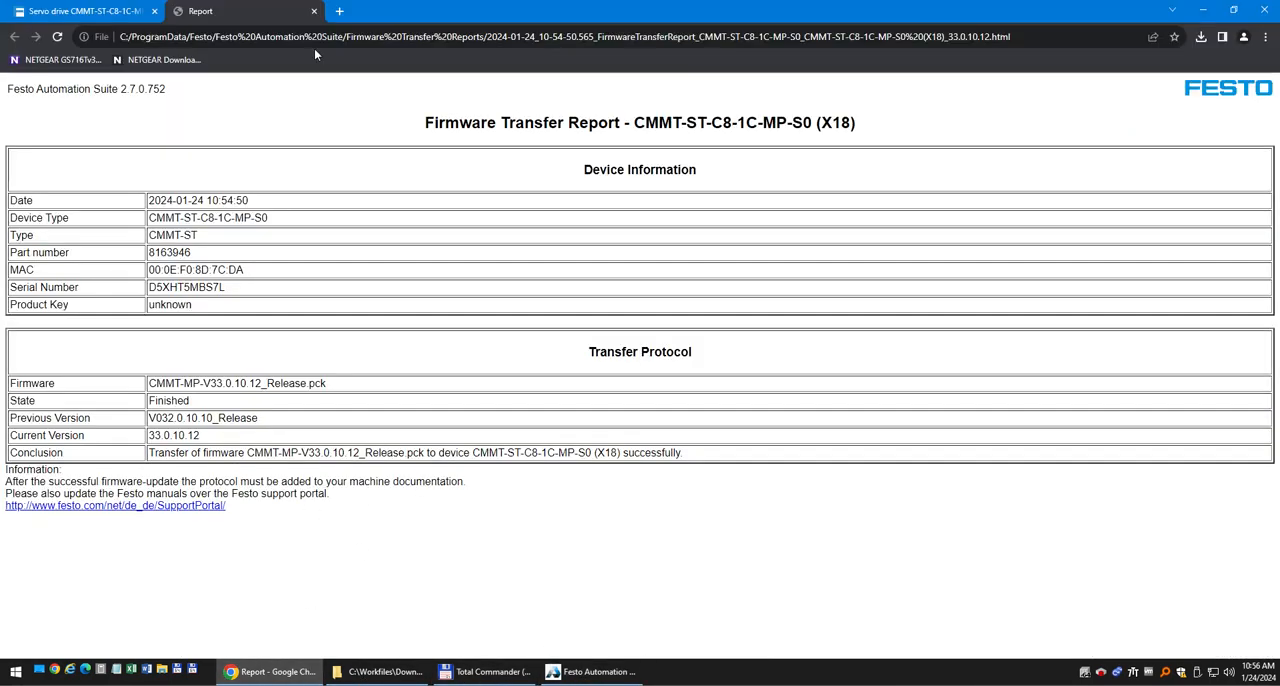
pyautogui.click(62, 14)
pyautogui.scroll(3, 484, 397)
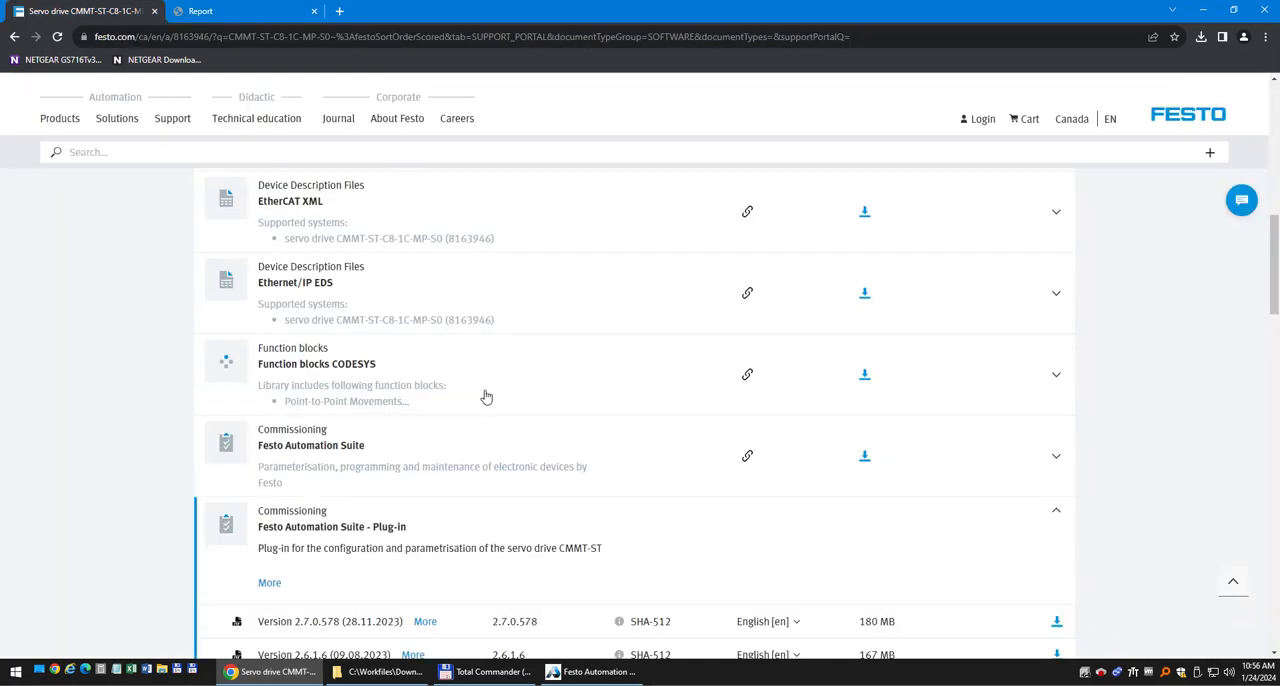
pyautogui.scroll(2, 480, 365)
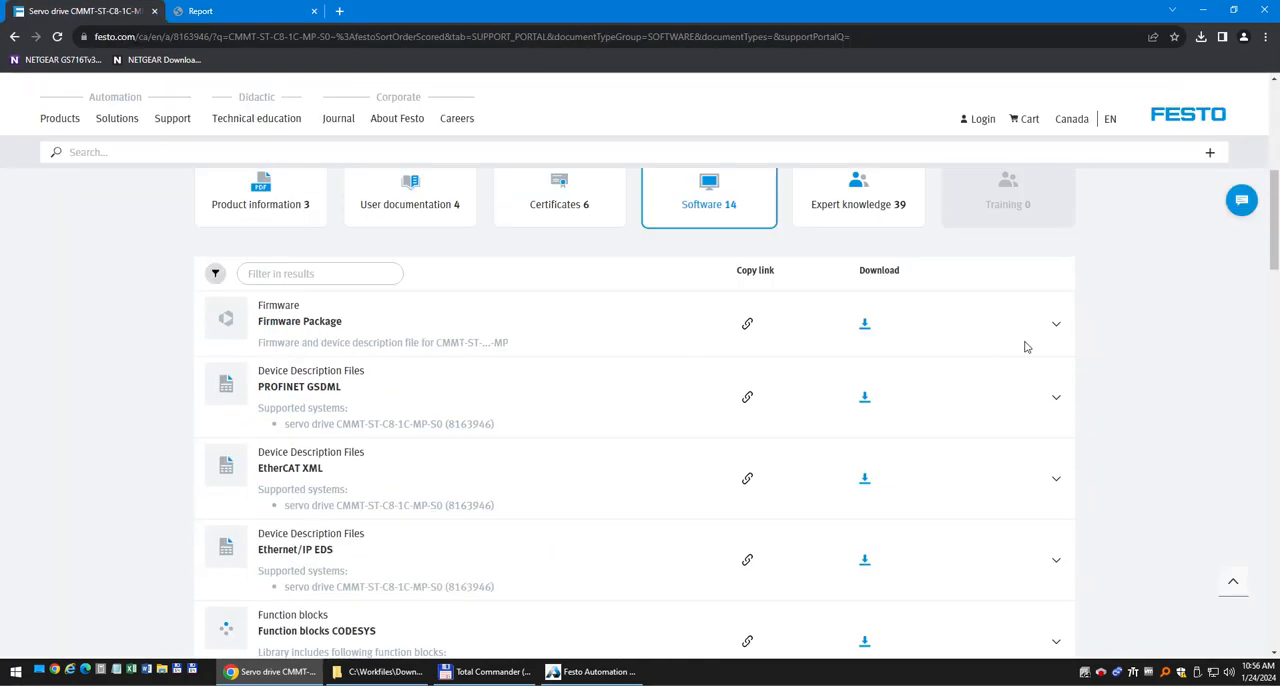
pyautogui.click(1053, 326)
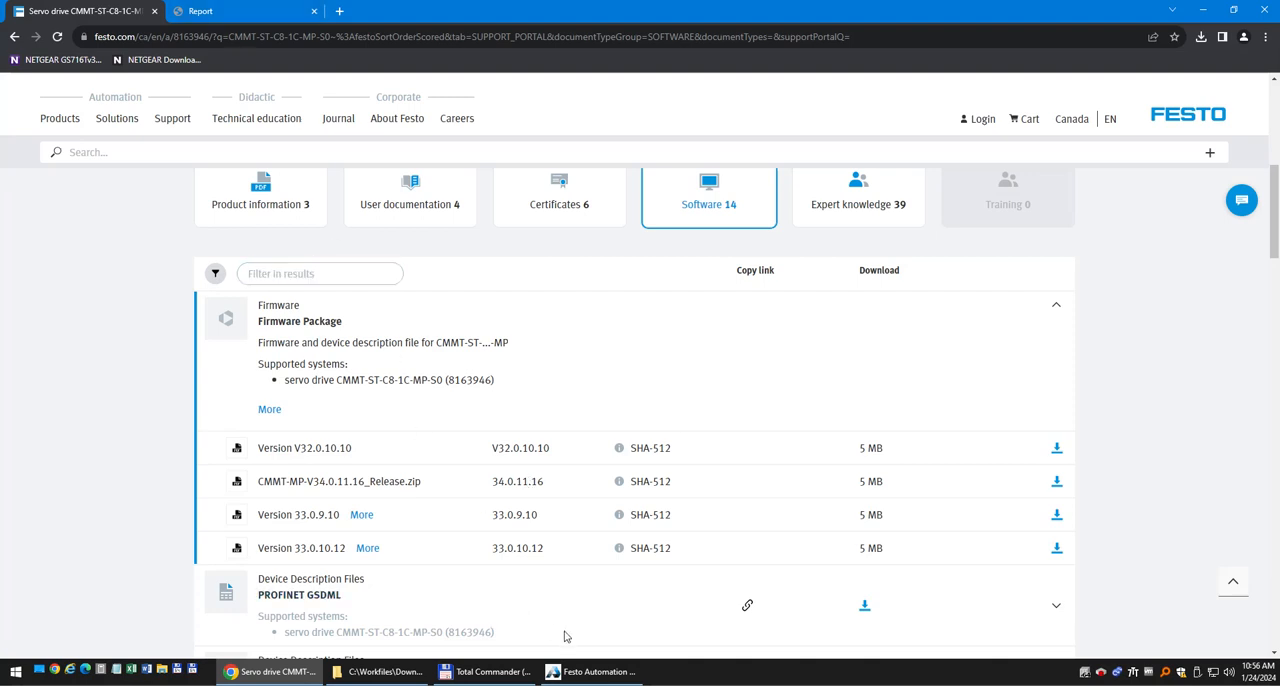
# Switch back to Festo Automation Suite, leave the repositories and refresh the device scan.
pyautogui.click(613, 672)
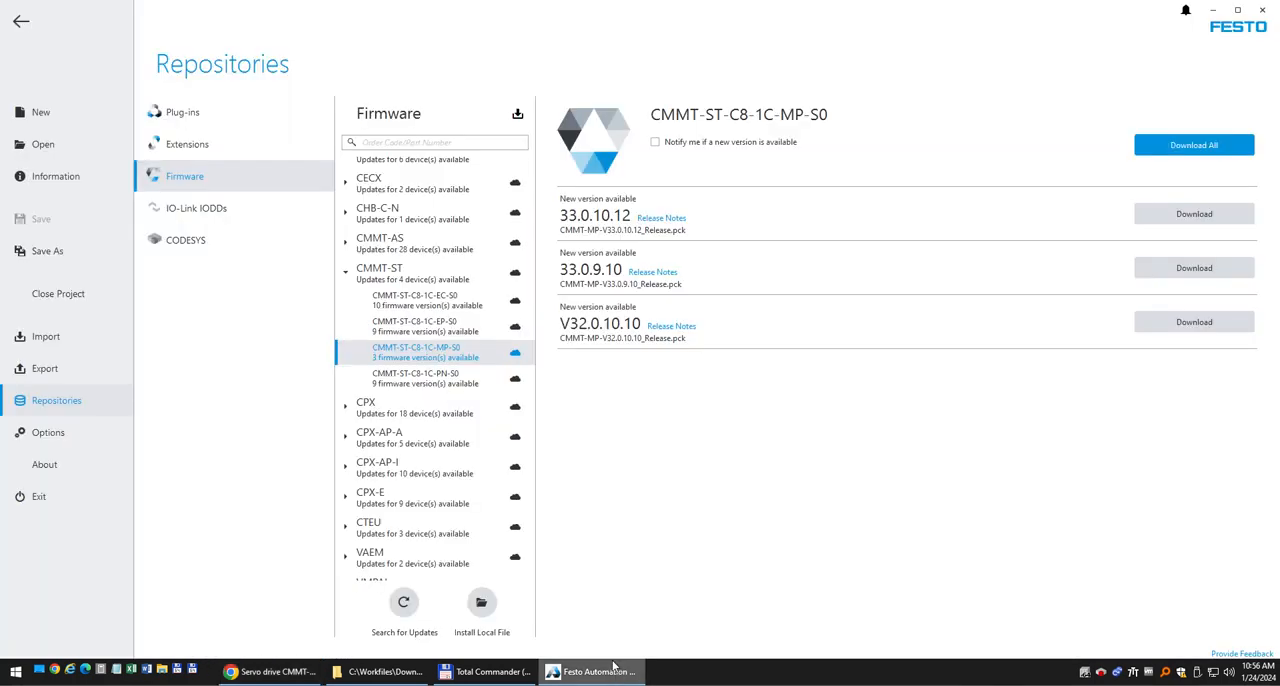
pyautogui.click(22, 26)
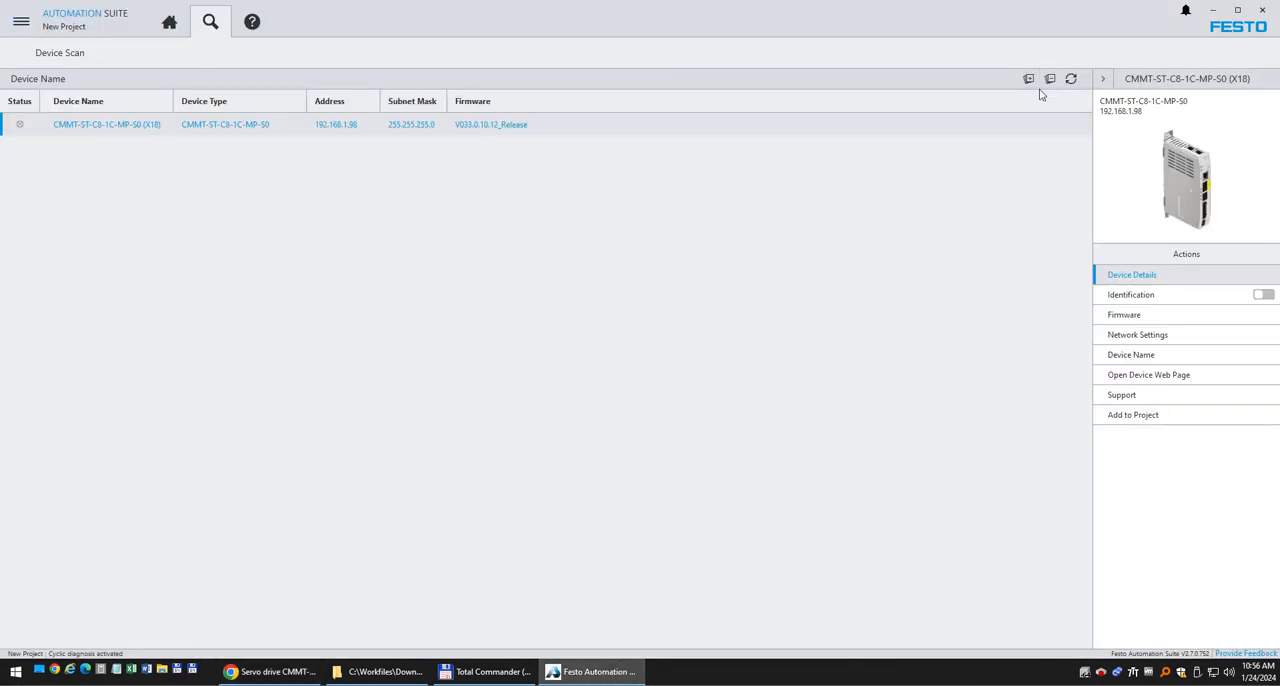
pyautogui.click(1070, 79)
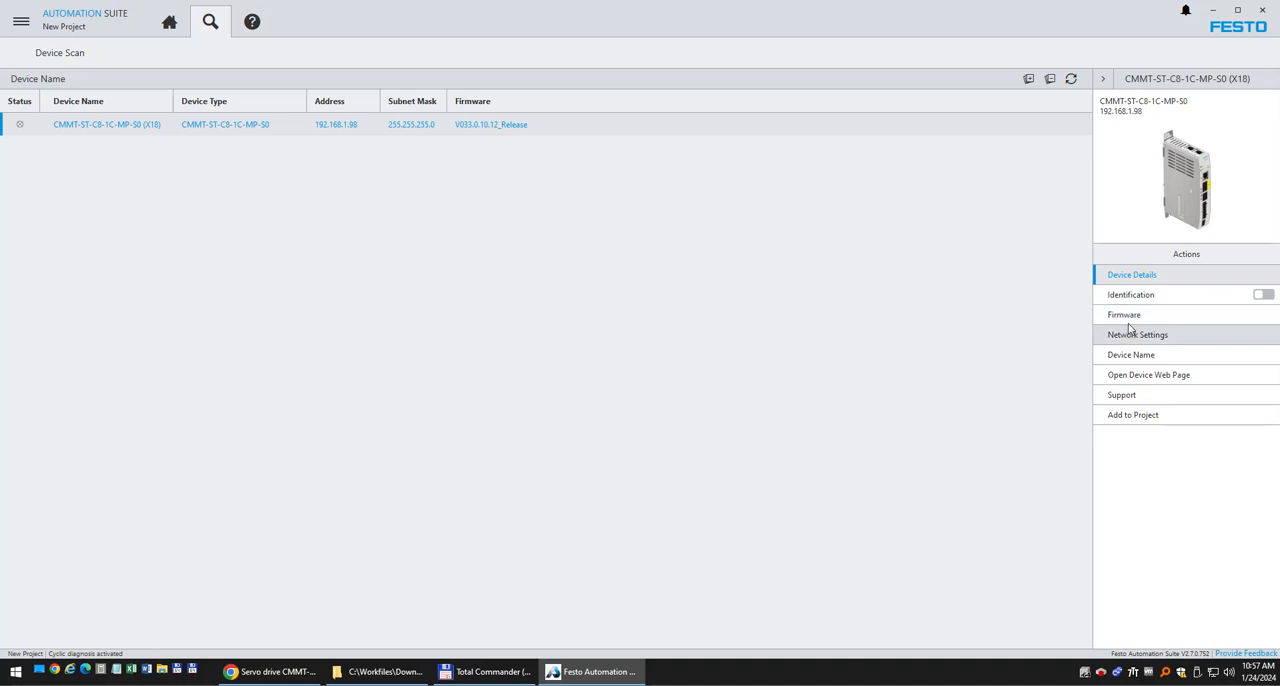
# Add the local firmware file CMMT-MP-V34.0.11.16_Release.pck from the release's Firmware folder in C:\Workfiles\Firmware to the drive's firmware list.
pyautogui.click(1125, 315)
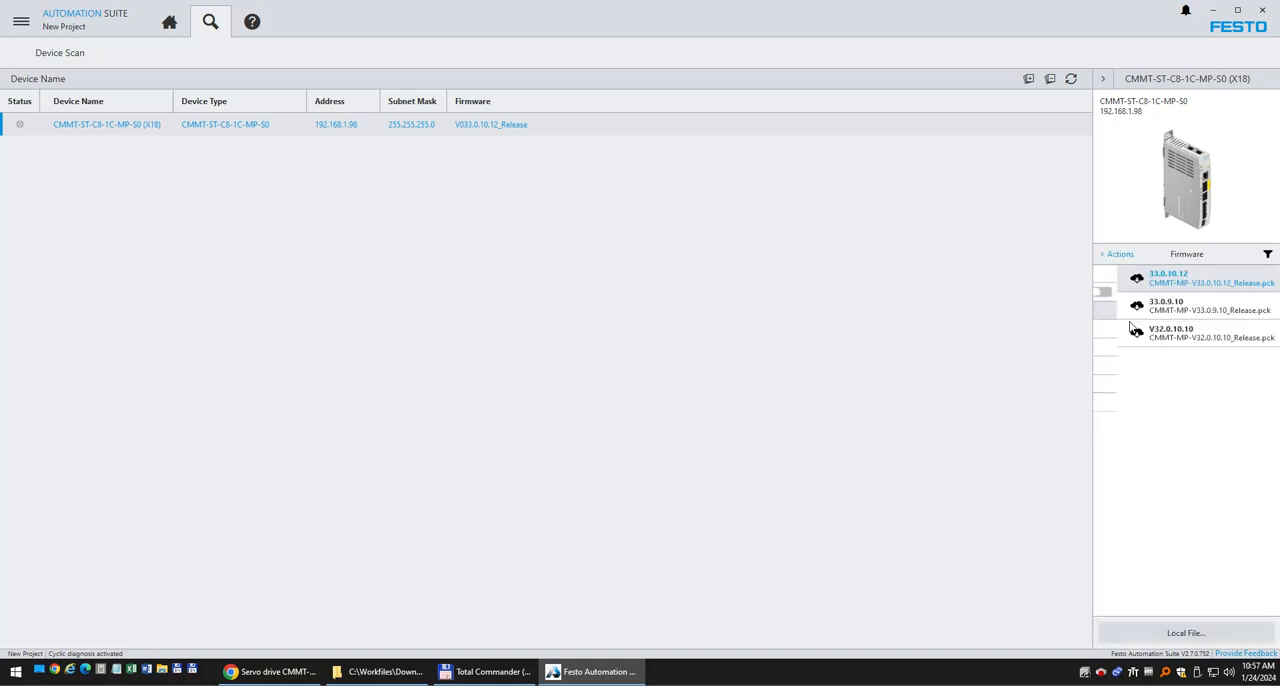
pyautogui.click(1187, 638)
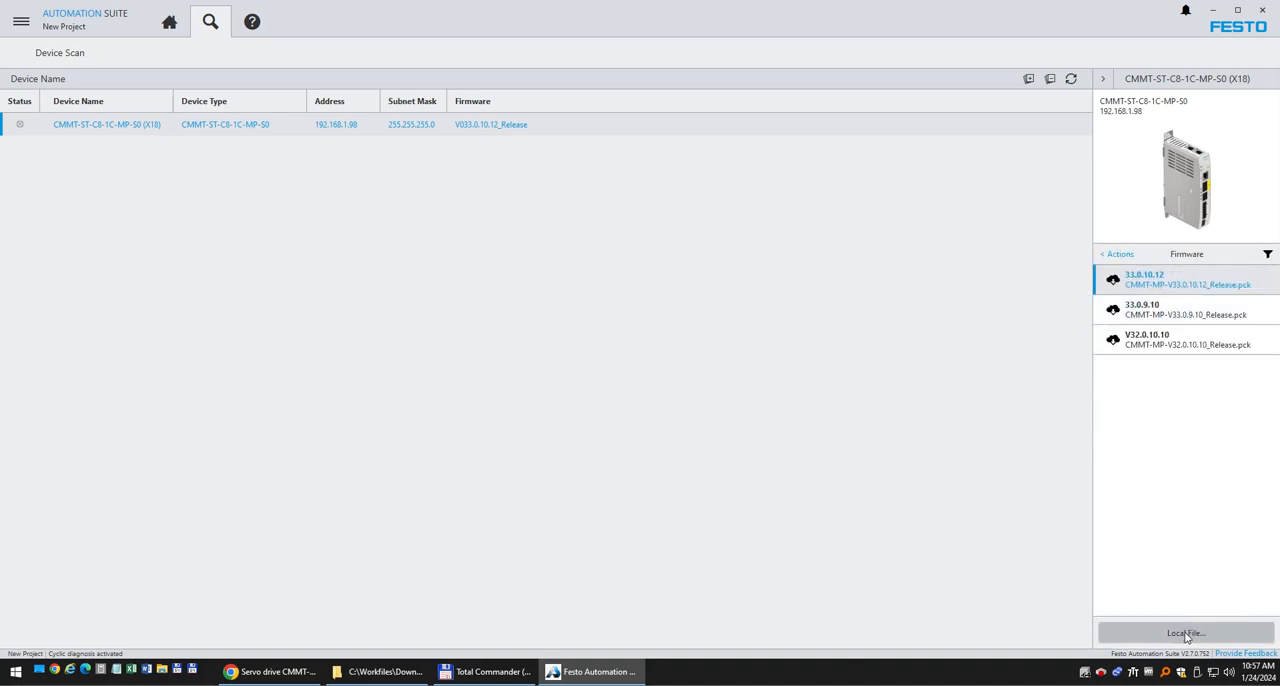
pyautogui.moveTo(1070, 139); pyautogui.dragTo(710, 202)
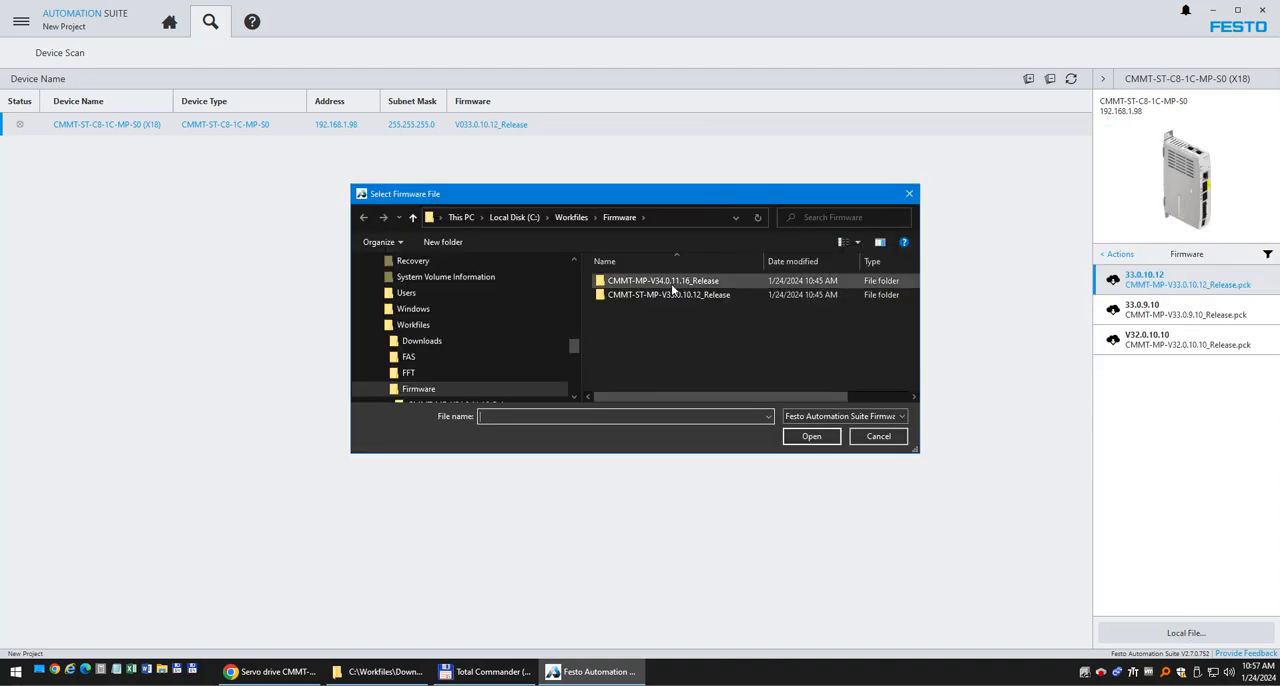
pyautogui.click(701, 216)
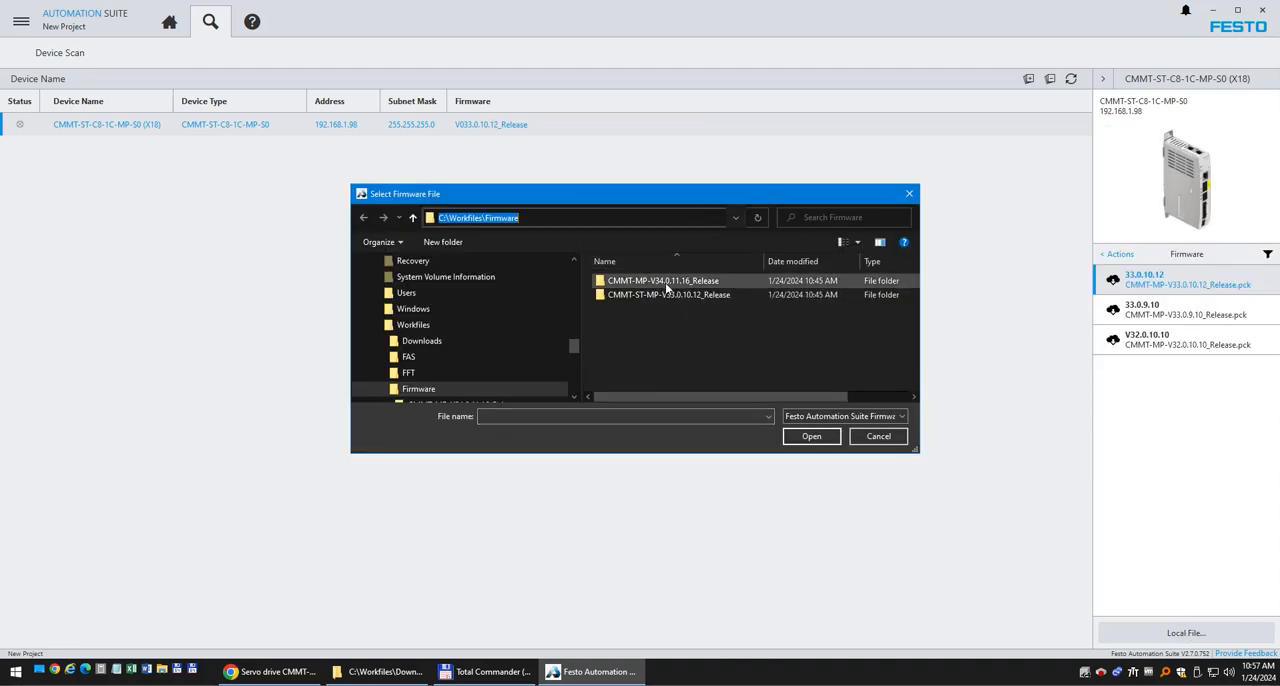
pyautogui.doubleClick(665, 283)
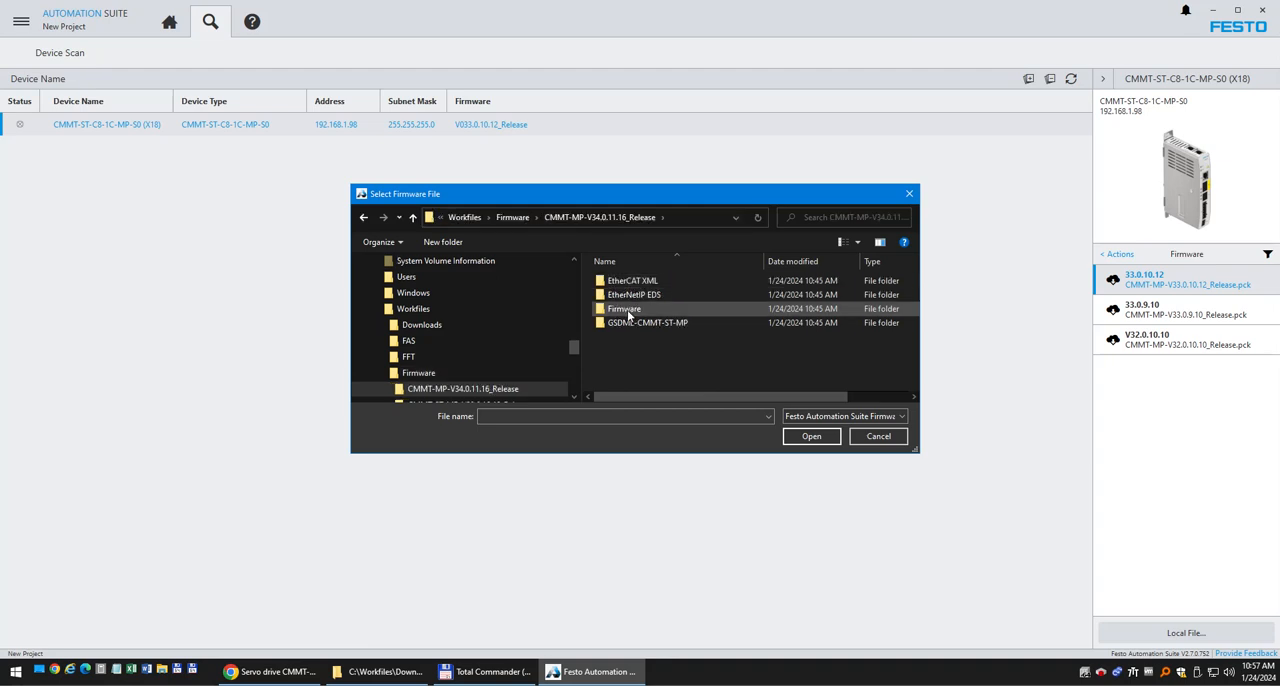
pyautogui.doubleClick(627, 309)
pyautogui.click(675, 282)
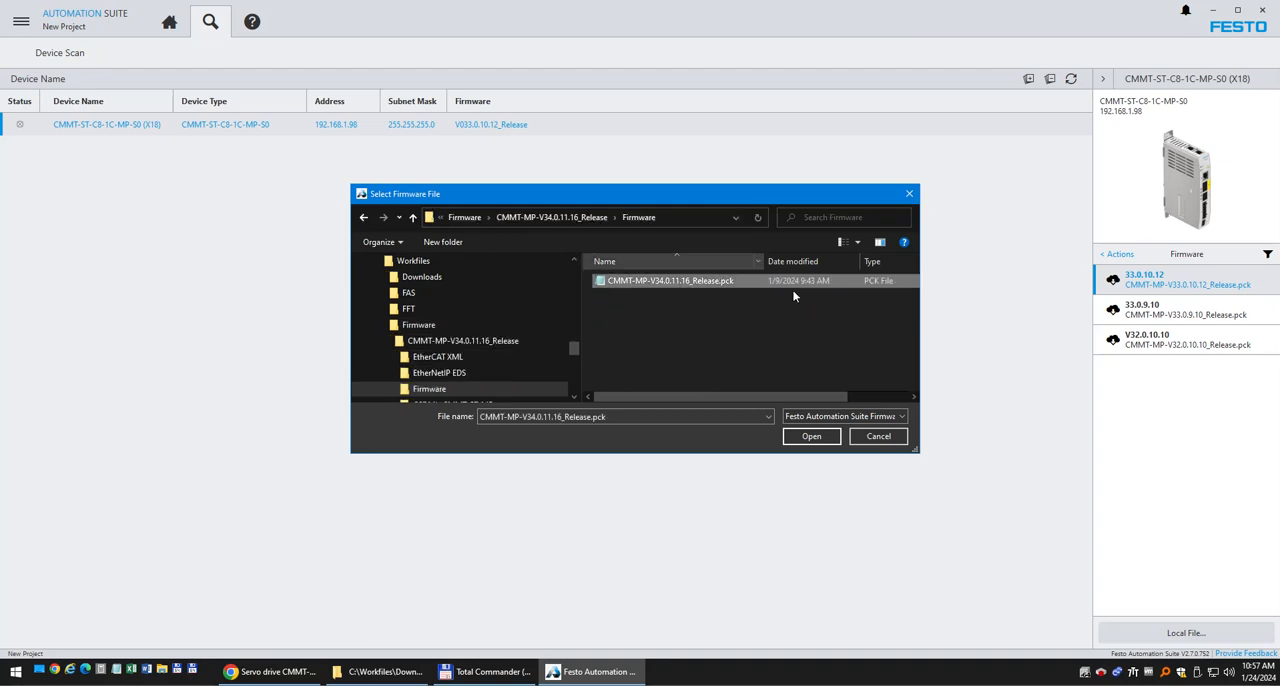
pyautogui.click(811, 436)
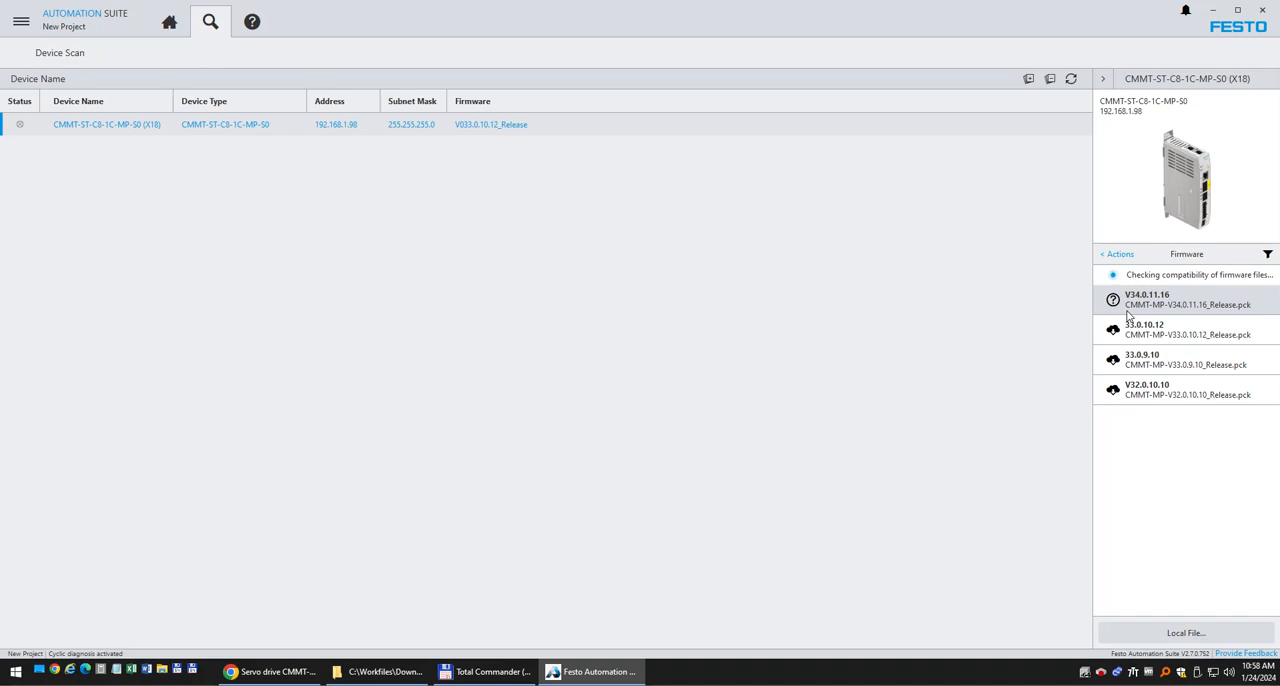
# Review the release notes of firmware V34.0.11.16 in a widened pane and transfer it to the CMMT-ST drive.
pyautogui.click(1127, 312)
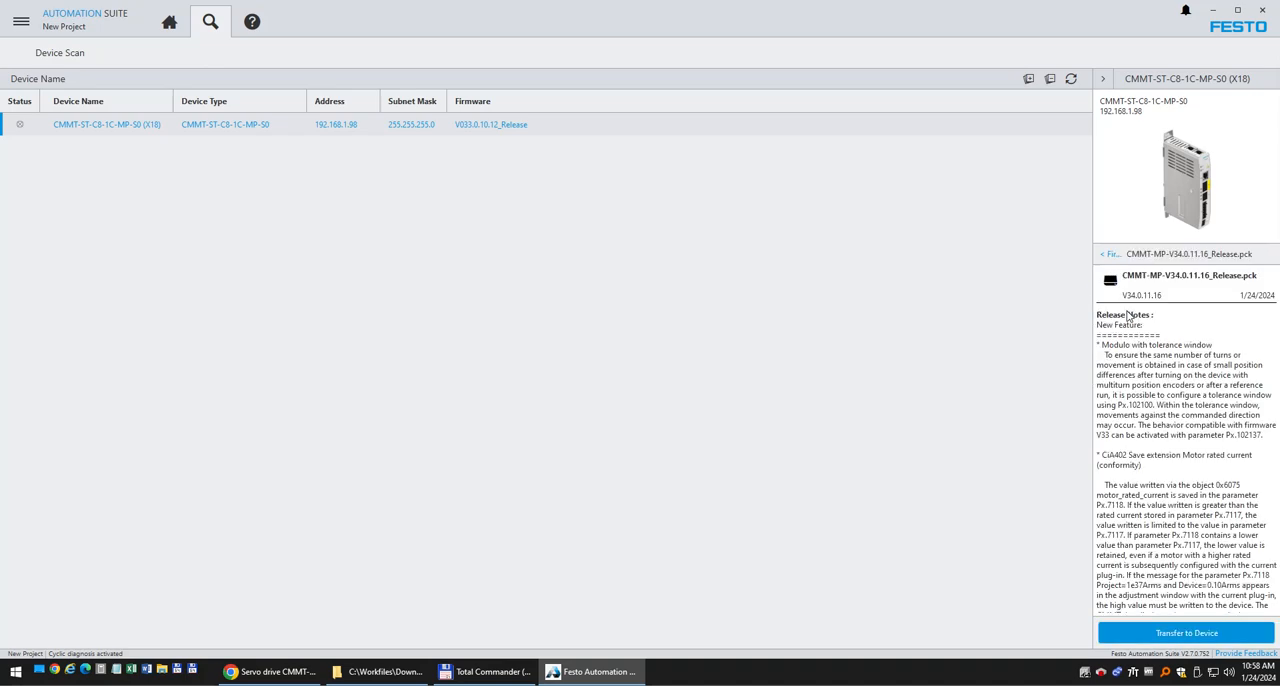
pyautogui.moveTo(1096, 168); pyautogui.dragTo(565, 241)
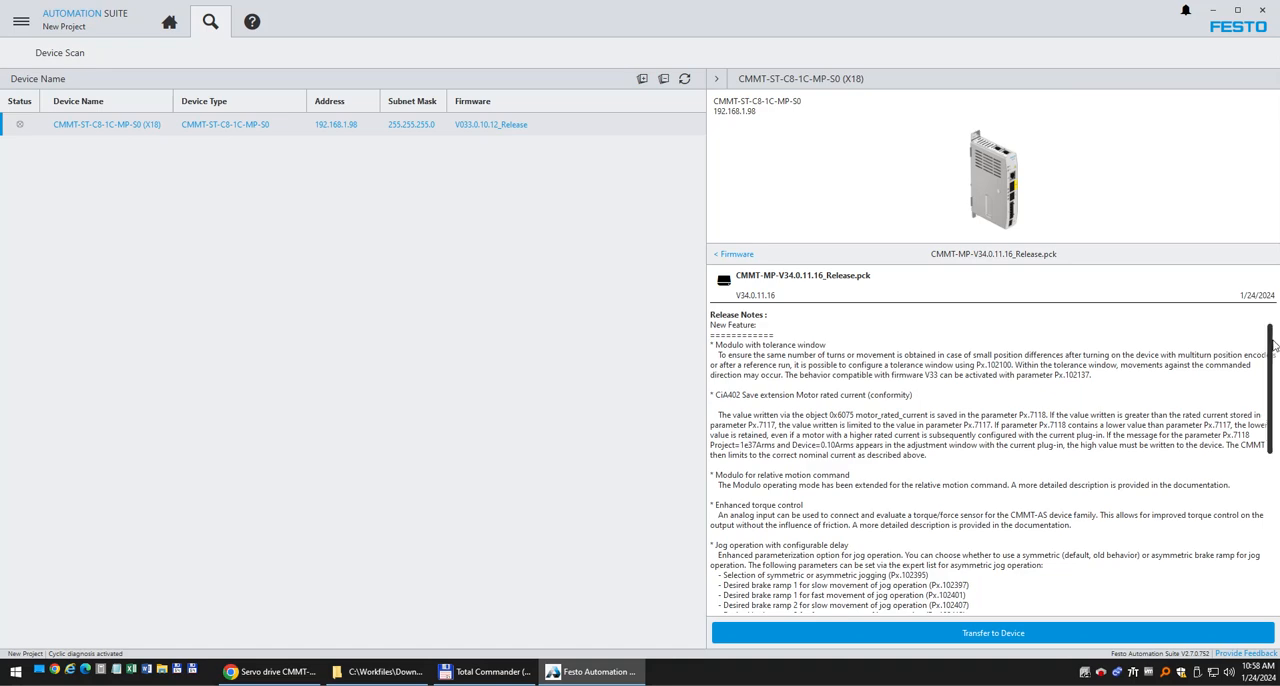
pyautogui.moveTo(1274, 345); pyautogui.dragTo(1274, 446)
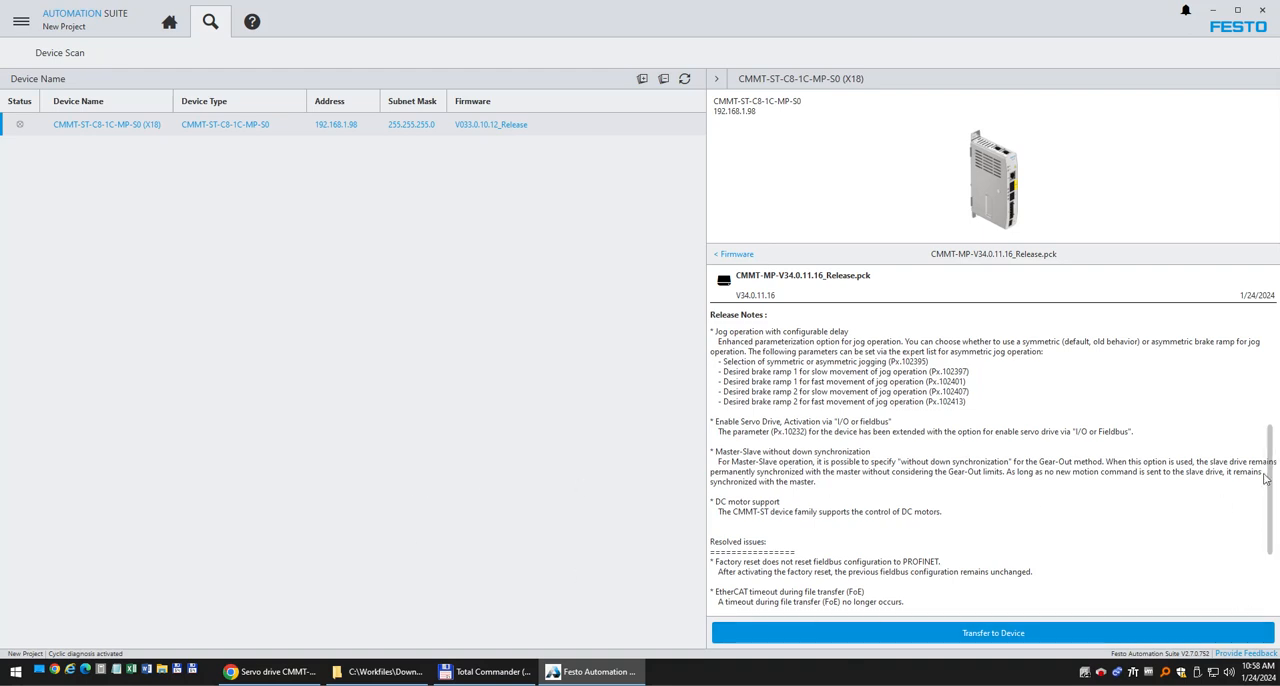
pyautogui.moveTo(1274, 472); pyautogui.dragTo(1278, 527)
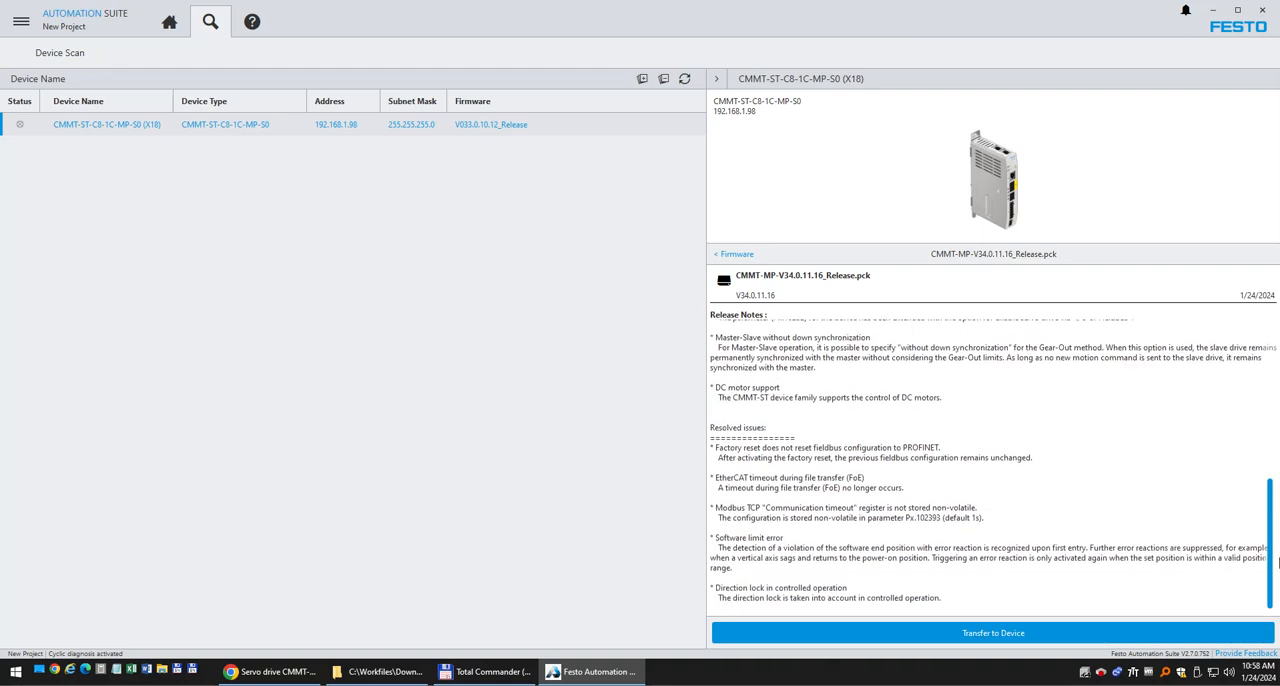
pyautogui.click(955, 634)
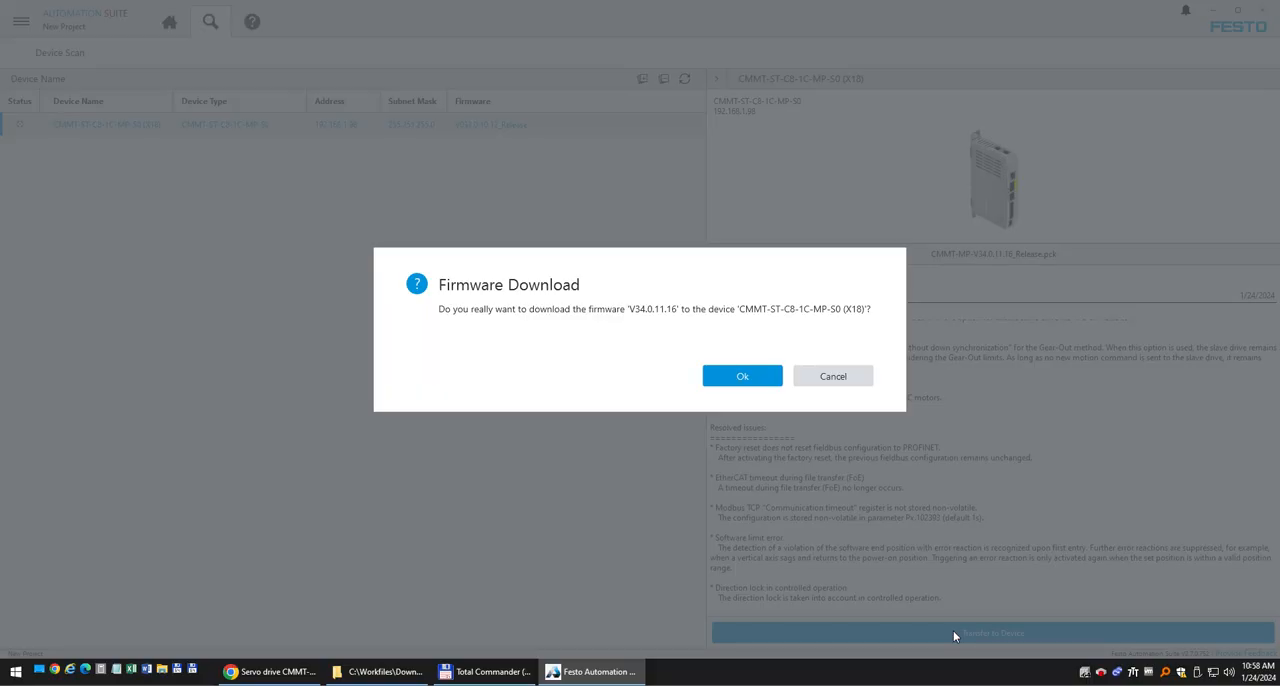
pyautogui.click(752, 377)
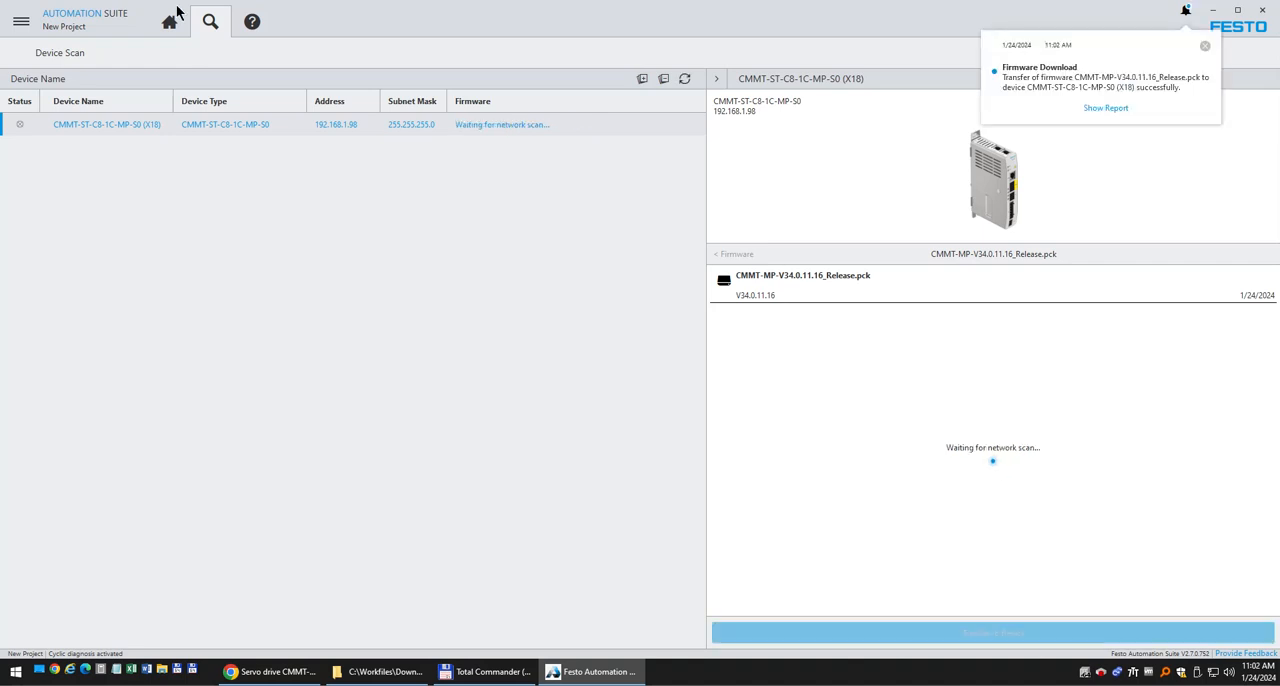
# Show the V34.0.11.16 firmware transfer report and compare its previous and current versions with the earlier V33.0.10.12 transfer report.
pyautogui.click(1114, 109)
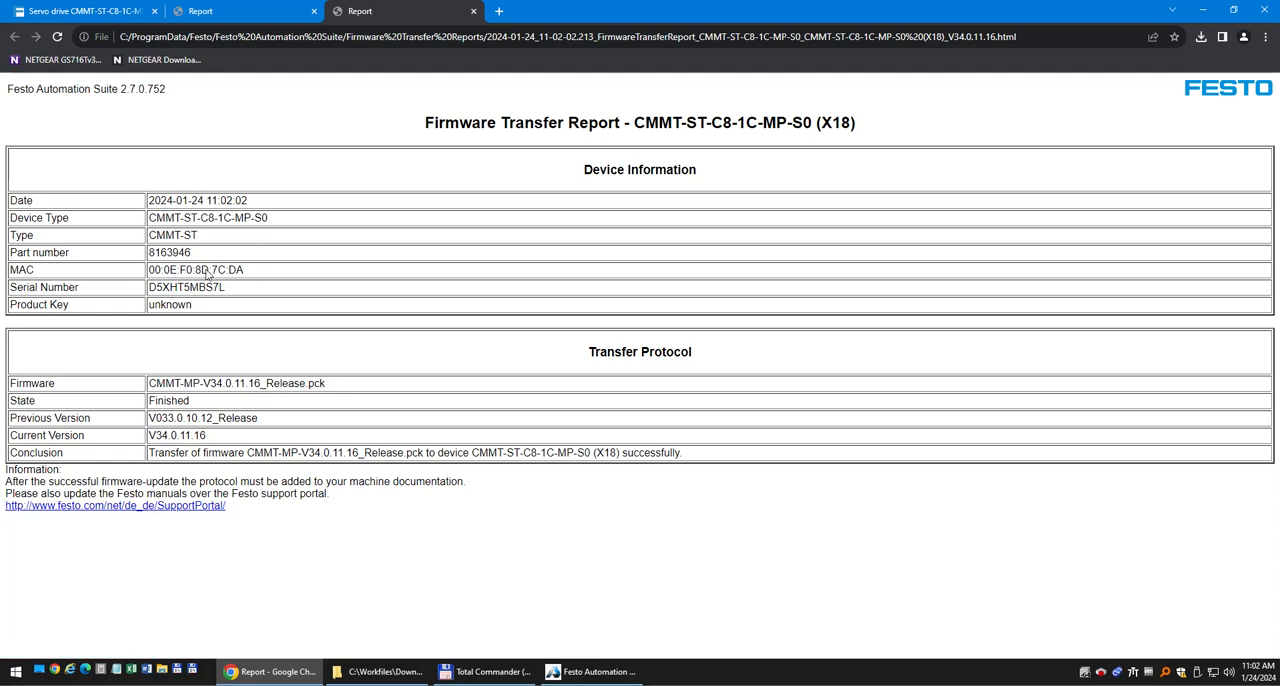
pyautogui.click(248, 13)
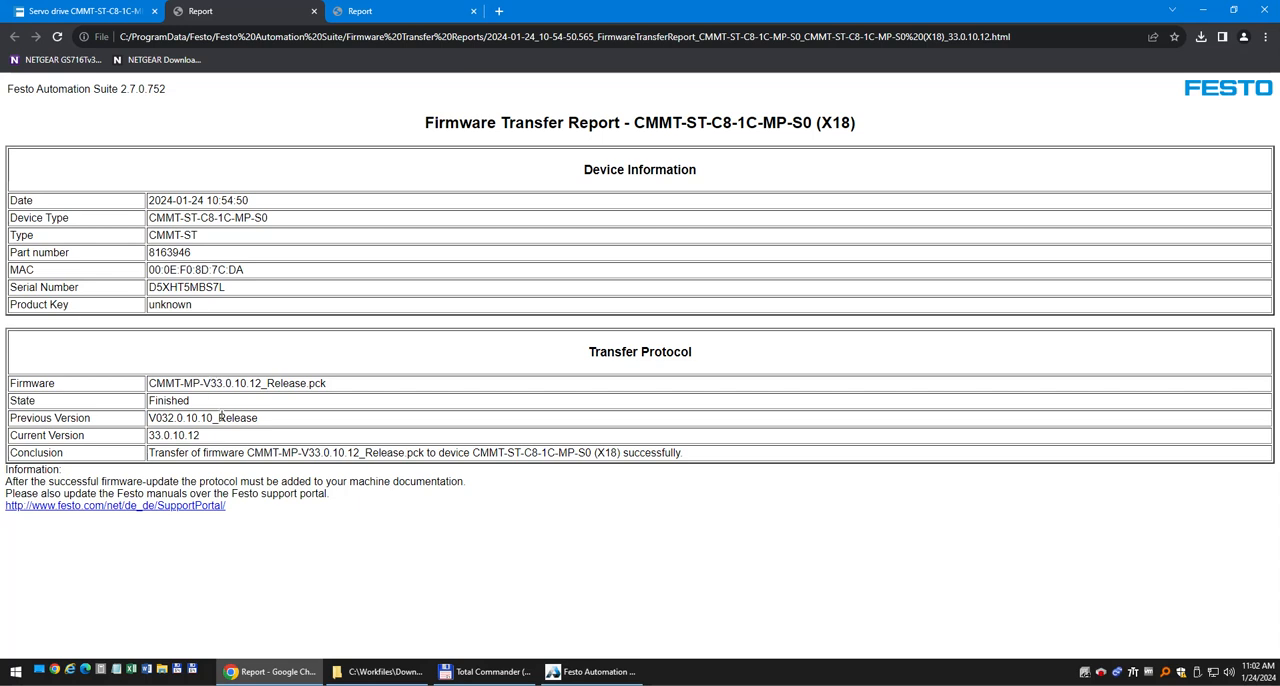
pyautogui.moveTo(155, 418)
pyautogui.mouseDown()
pyautogui.moveTo(257, 413)
pyautogui.moveTo(146, 436)
pyautogui.mouseUp()
pyautogui.click(363, 12)
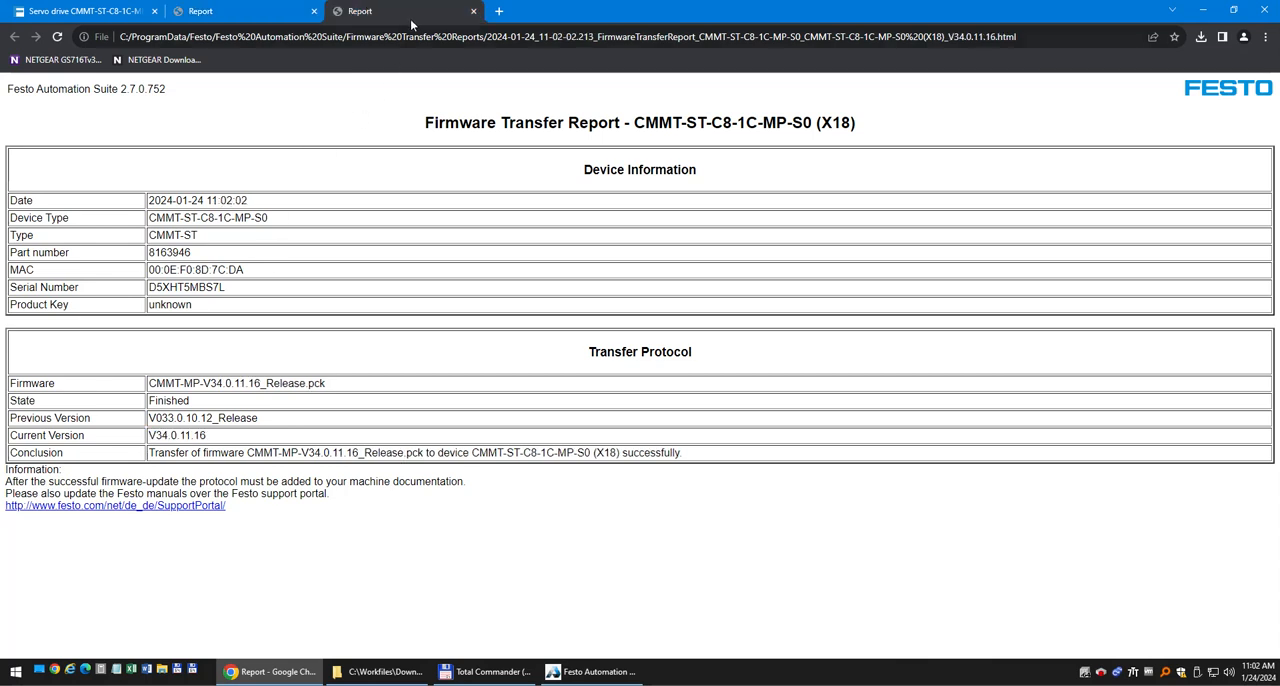
pyautogui.moveTo(161, 418)
pyautogui.mouseDown()
pyautogui.moveTo(260, 420)
pyautogui.moveTo(147, 436)
pyautogui.mouseUp()
# Switch back to Festo Automation Suite and refresh the device scan to check the drive's firmware version.
pyautogui.click(571, 674)
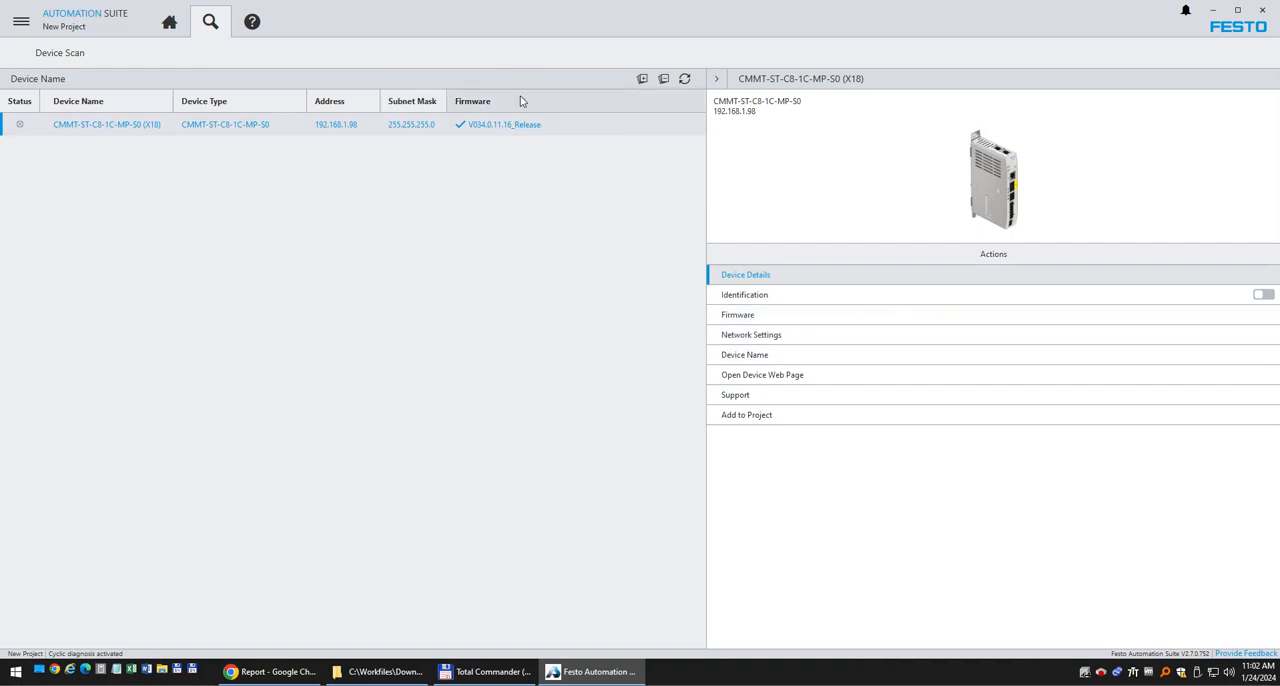
pyautogui.click(685, 79)
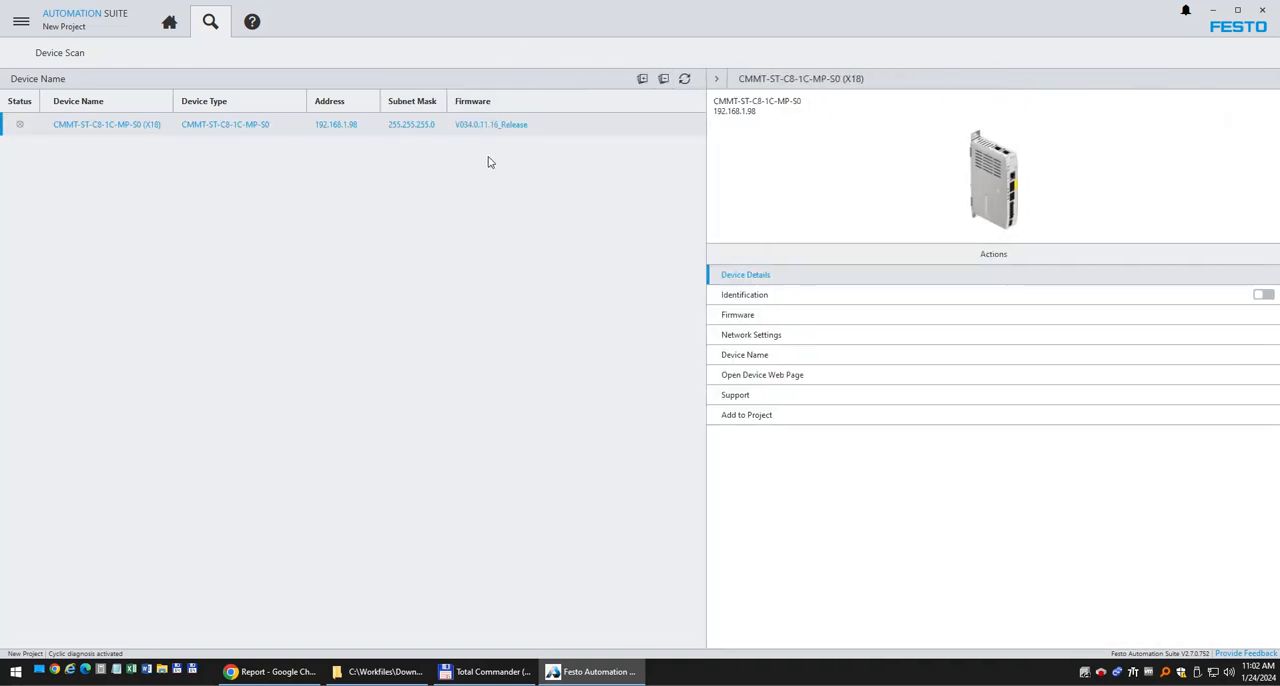
# Examine the firmware versions listed for CMMT-ST-C8-1C-MP-S0 in the firmware repository and expand the release notes of the first V34.0.11.16 entry.
pyautogui.click(22, 21)
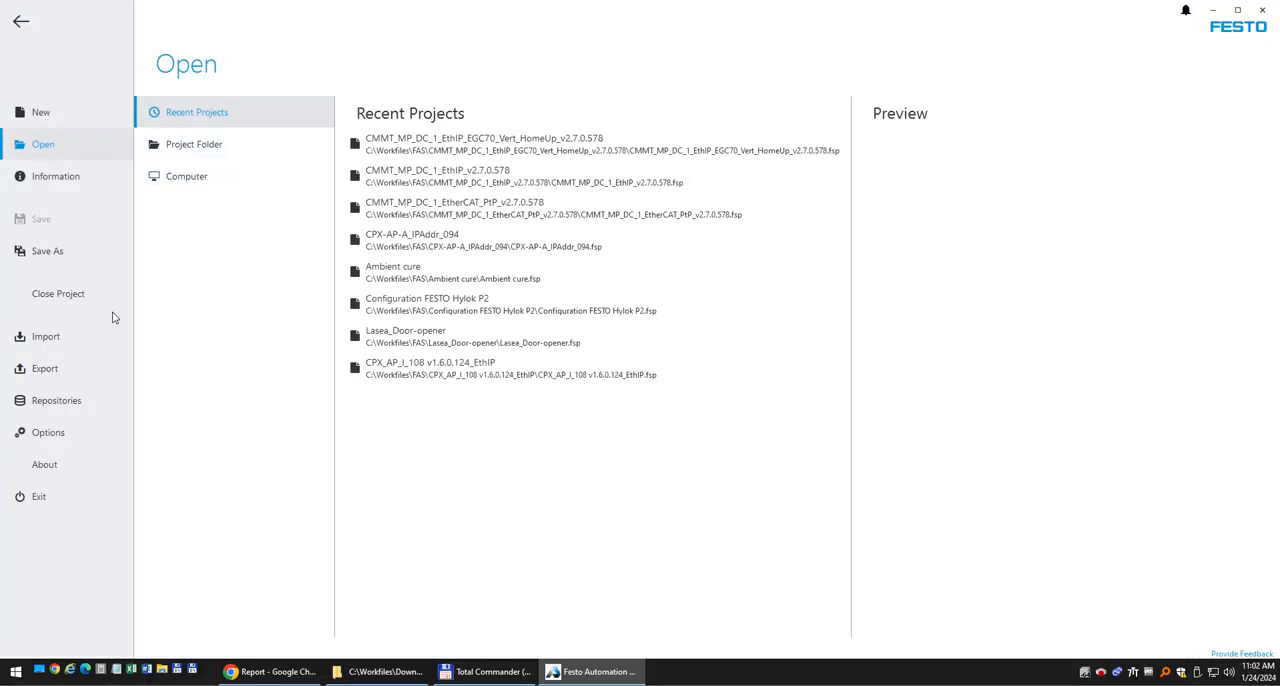
pyautogui.click(45, 401)
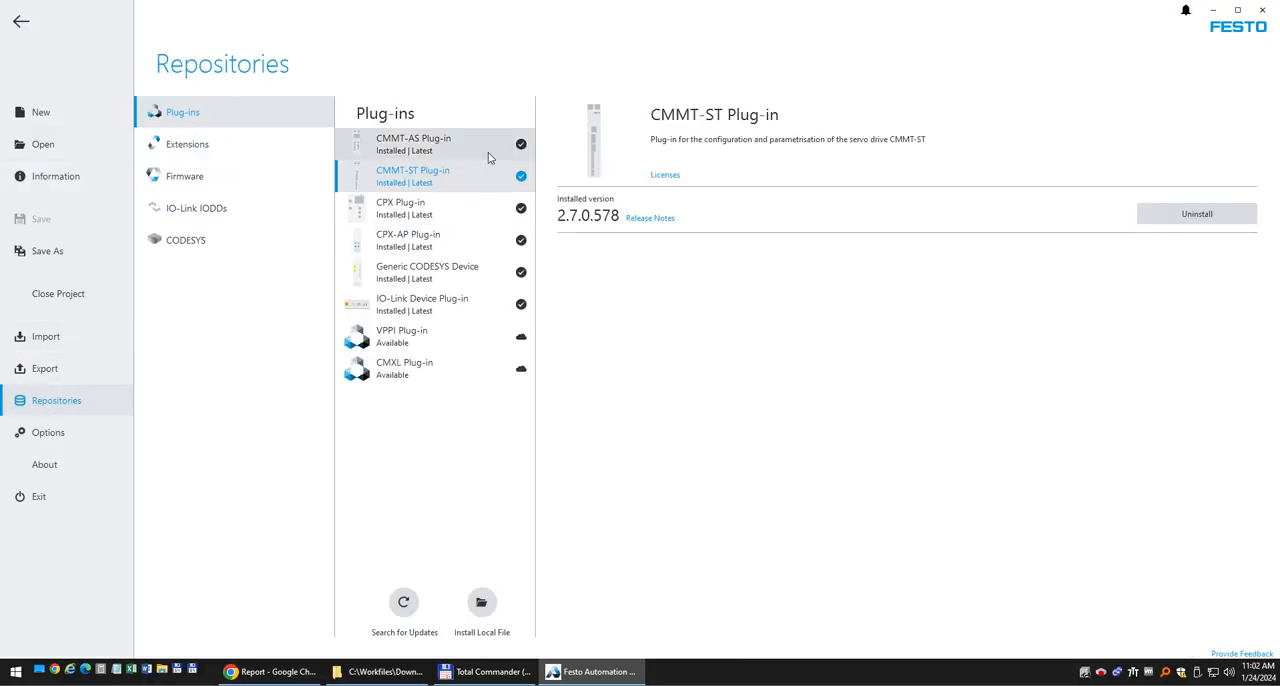
pyautogui.click(212, 178)
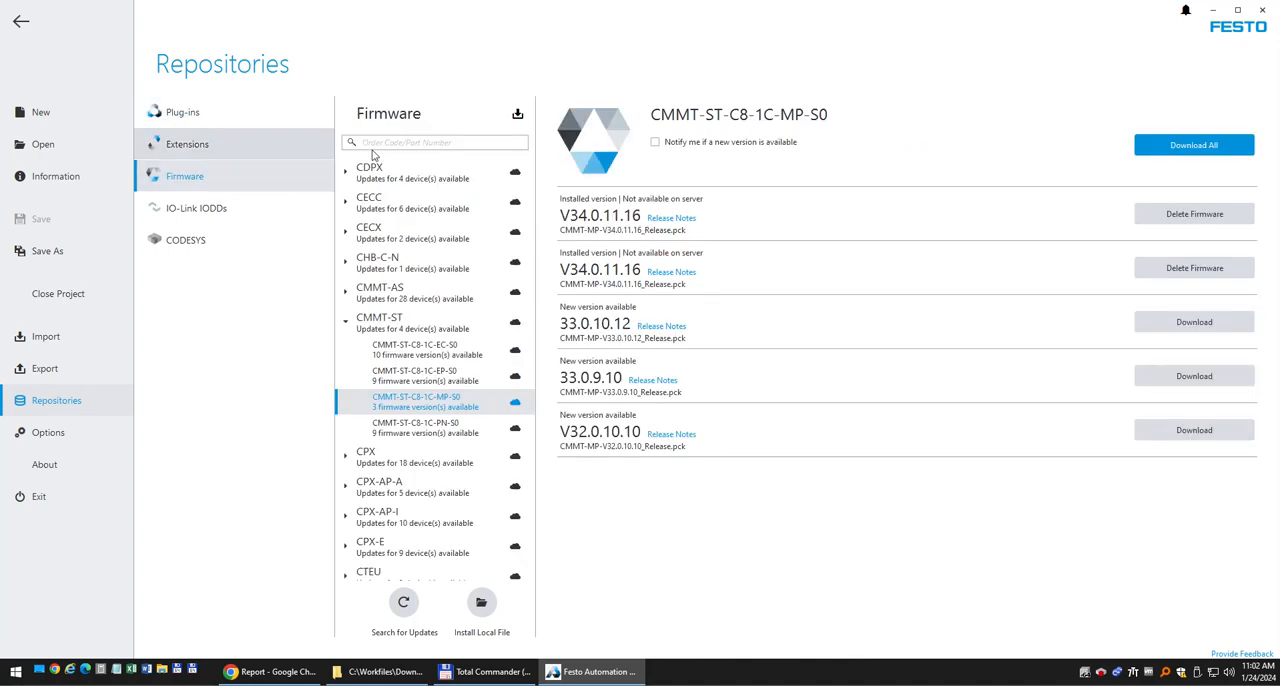
pyautogui.click(403, 318)
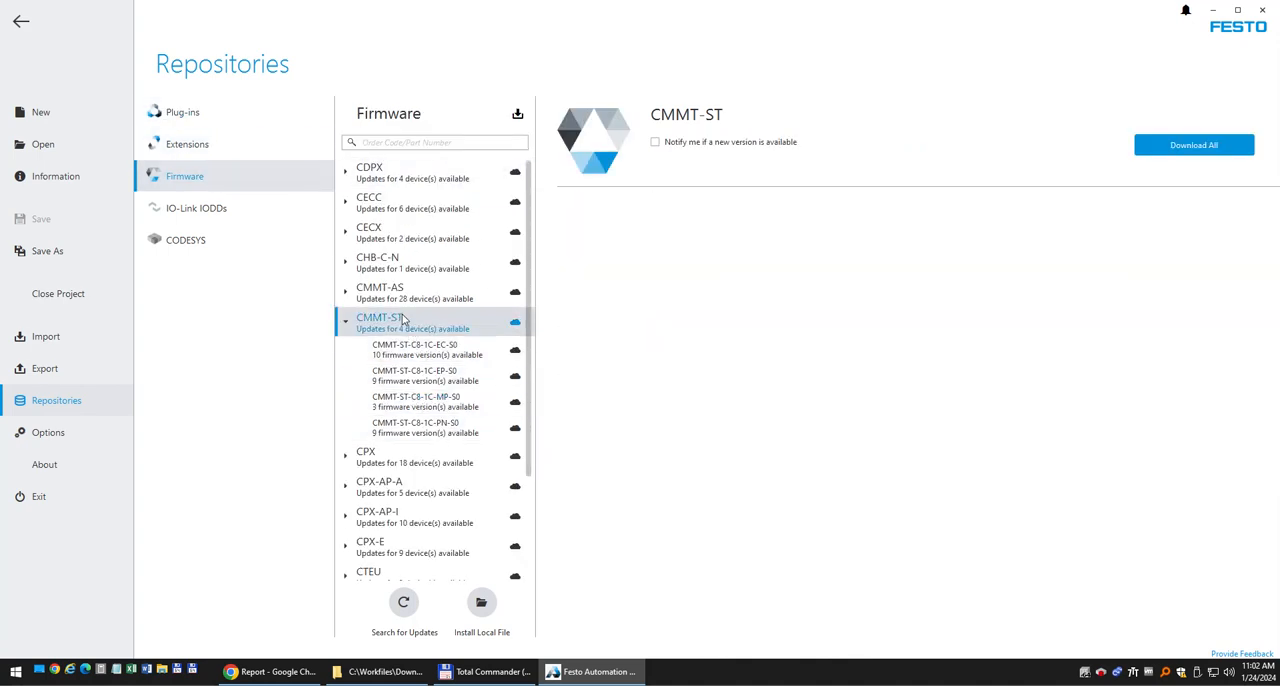
pyautogui.click(404, 410)
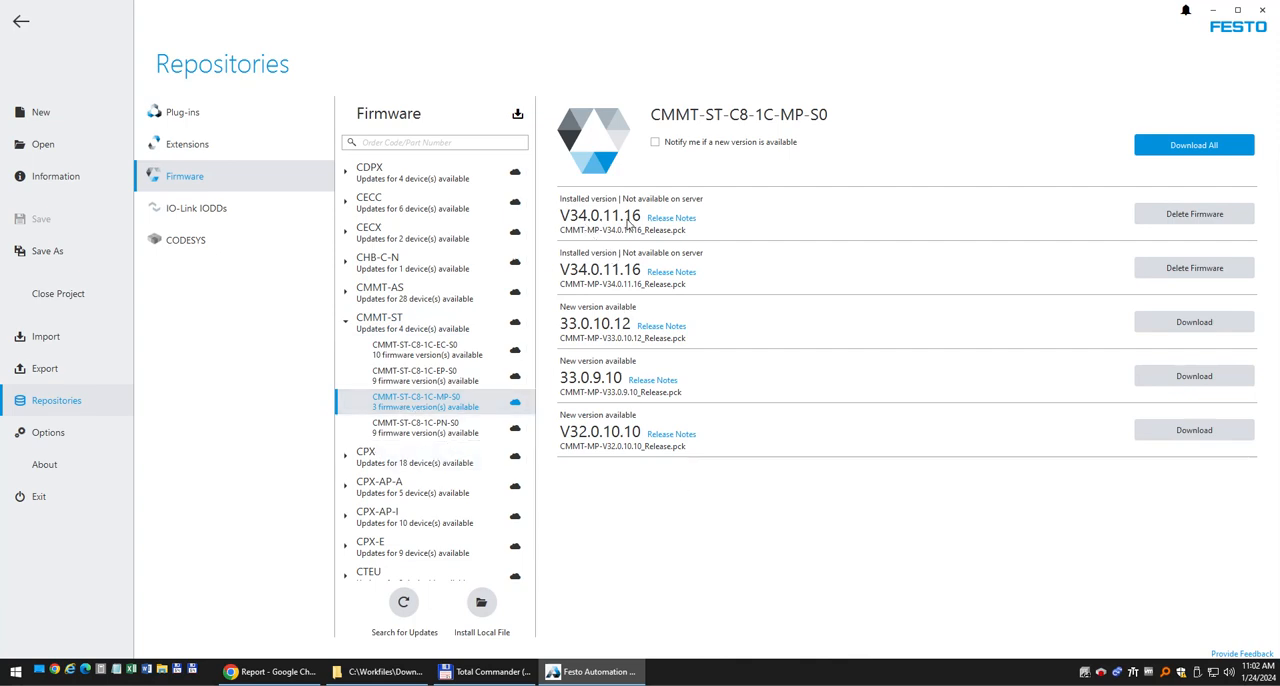
pyautogui.click(667, 219)
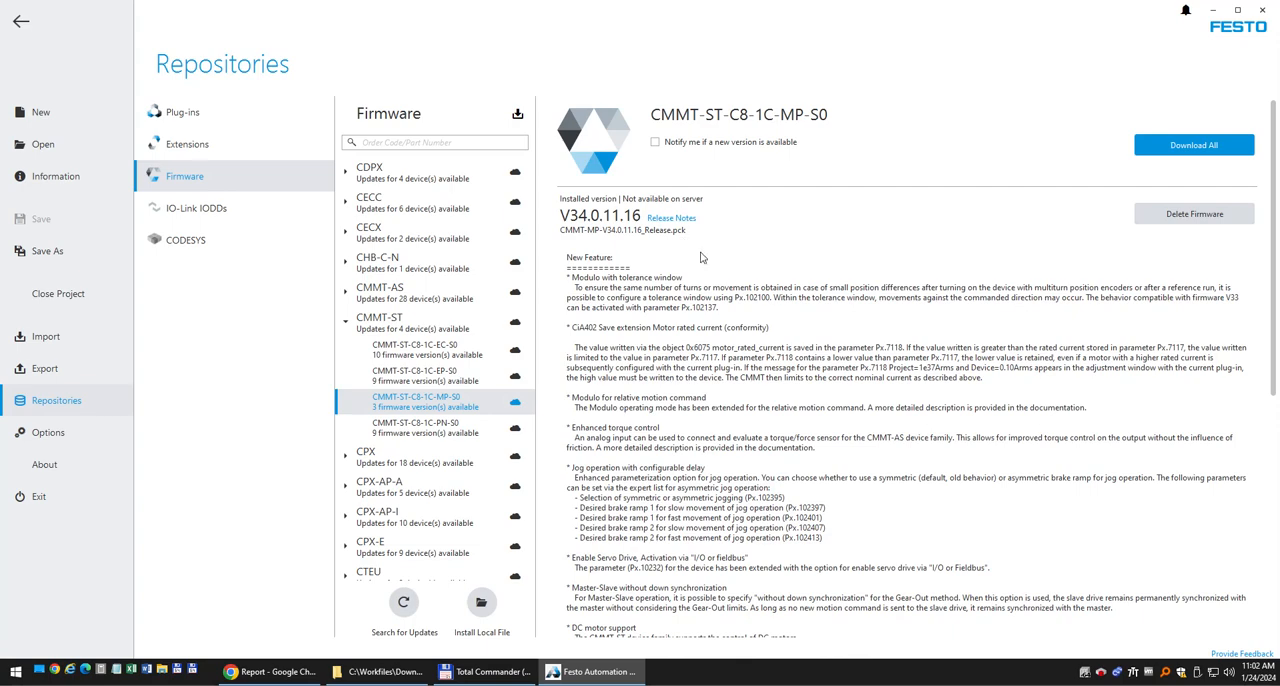
pyautogui.moveTo(1273, 193)
pyautogui.mouseDown()
pyautogui.moveTo(1270, 368)
pyautogui.moveTo(1270, 180)
pyautogui.mouseUp()
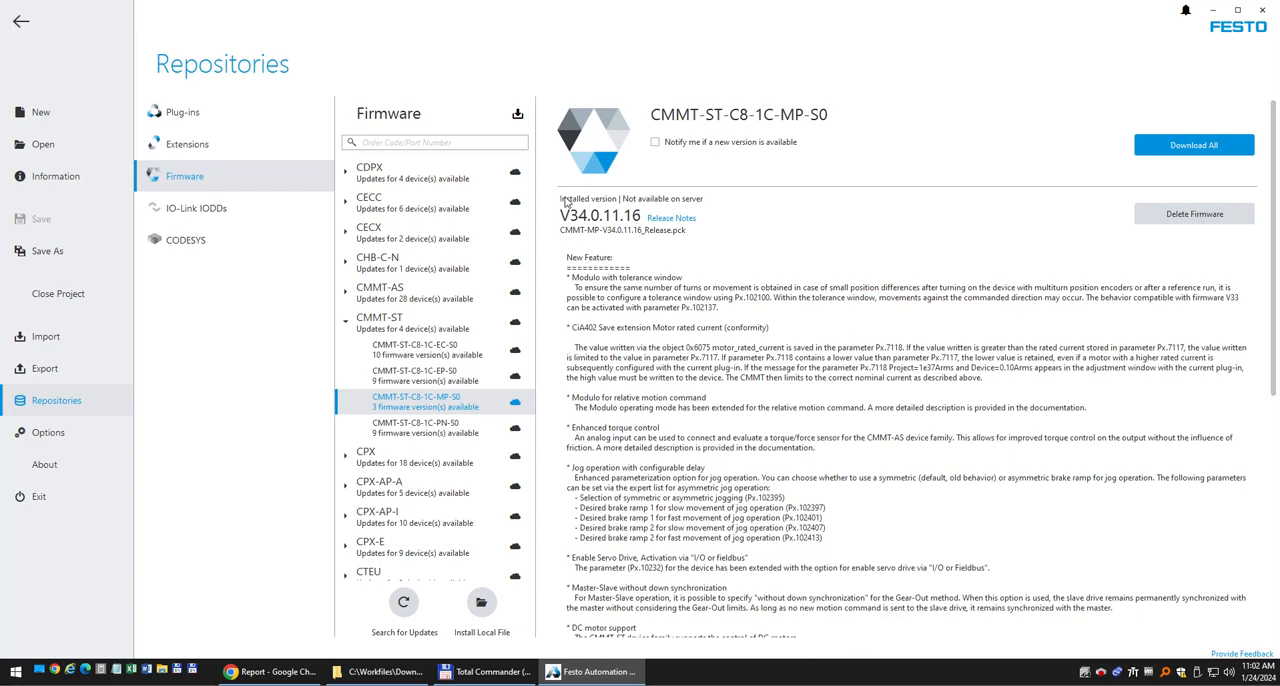